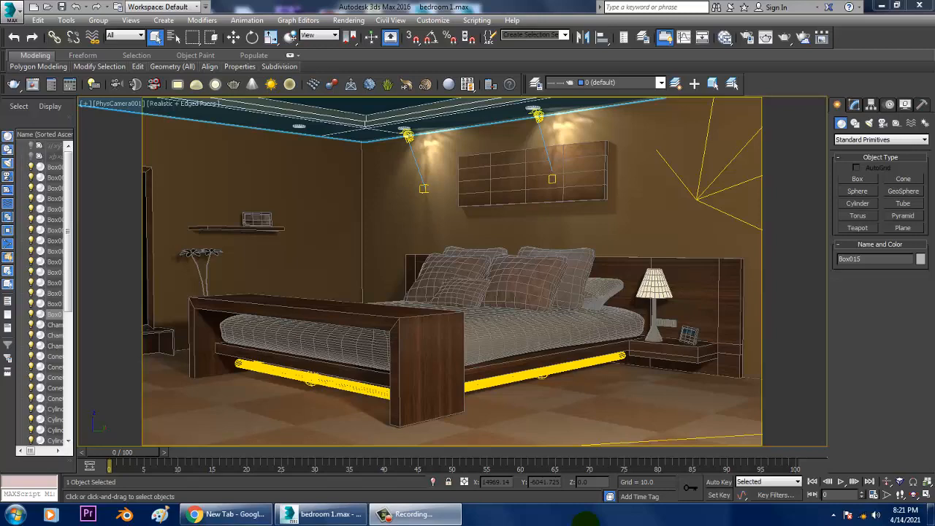
Step: Switch from the camera to the perspective view and examine the bedroom's walls, ceiling and light placement
{"action": "left_click", "coordinate": [339, 255]}
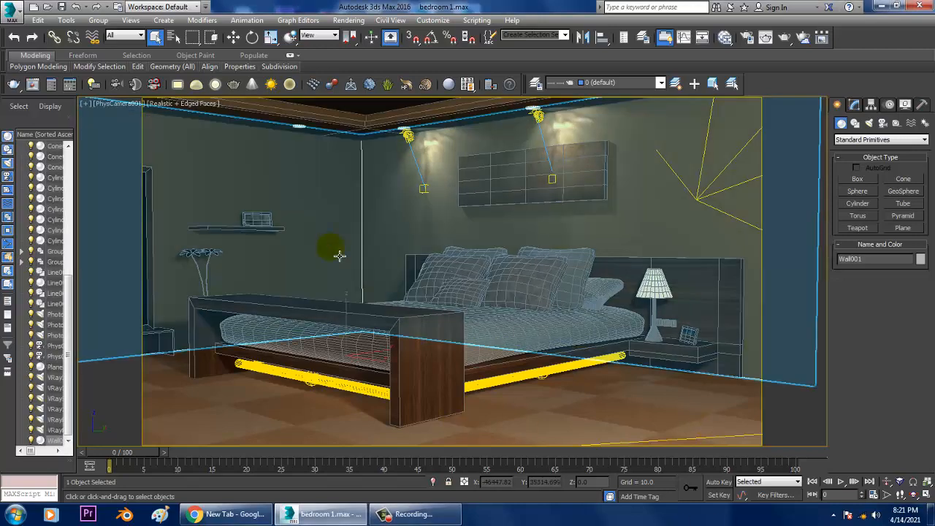
{"action": "key", "text": "p"}
{"action": "scroll", "coordinate": [501, 295], "scroll_direction": "down", "scroll_amount": 5}
{"action": "middle_click_drag", "start_coordinate": [501, 295], "coordinate": [559, 309], "text": "alt"}
{"action": "scroll", "coordinate": [525, 325], "scroll_direction": "up", "scroll_amount": 3}
{"action": "scroll", "coordinate": [524, 325], "scroll_direction": "up", "scroll_amount": 6}
{"action": "scroll", "coordinate": [527, 319], "scroll_direction": "down", "scroll_amount": 3}
{"action": "scroll", "coordinate": [529, 316], "scroll_direction": "down", "scroll_amount": 5}
{"action": "scroll", "coordinate": [560, 306], "scroll_direction": "up", "scroll_amount": 3}
{"action": "scroll", "coordinate": [559, 309], "scroll_direction": "up", "scroll_amount": 4}
{"action": "scroll", "coordinate": [528, 319], "scroll_direction": "down", "scroll_amount": 5}
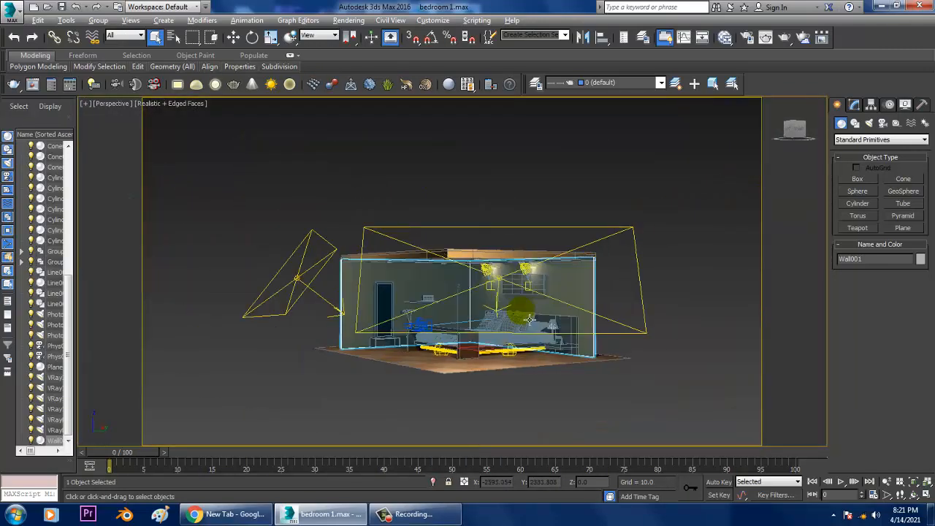
{"action": "scroll", "coordinate": [528, 319], "scroll_direction": "up", "scroll_amount": 5}
{"action": "middle_click_drag", "start_coordinate": [536, 291], "coordinate": [538, 294]}
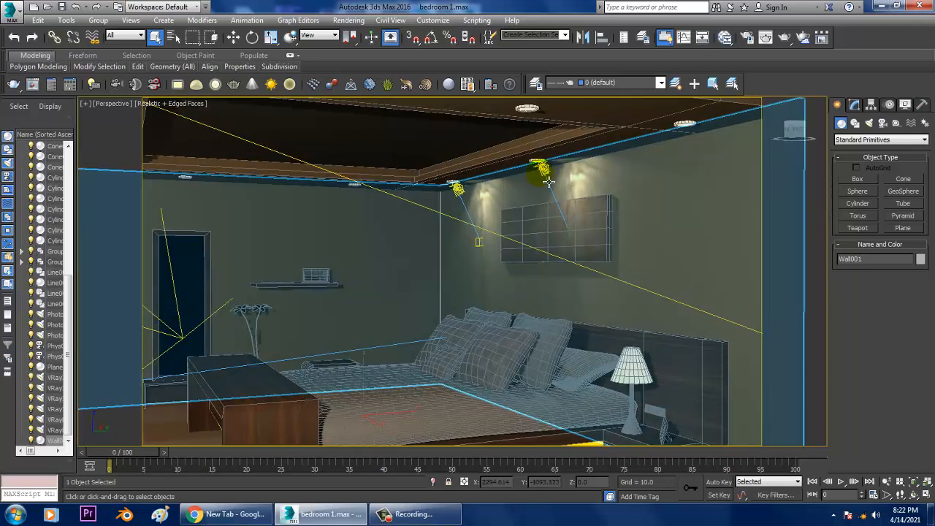
Step: Select the spotlight above the wall panel and the strip light under the bed to examine the existing lights
{"action": "left_click", "coordinate": [549, 179]}
{"action": "scroll", "coordinate": [544, 242], "scroll_direction": "down", "scroll_amount": 6}
{"action": "middle_click_drag", "start_coordinate": [543, 244], "coordinate": [485, 264], "text": "alt"}
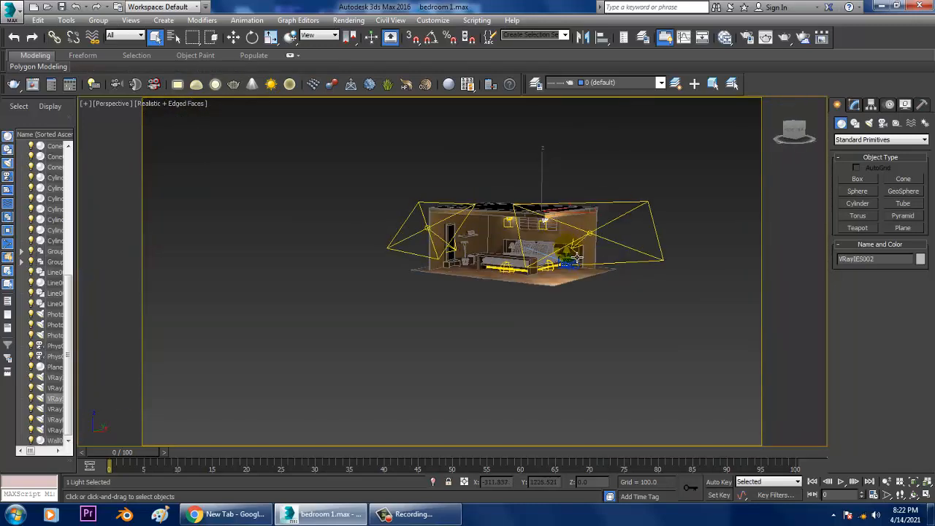
{"action": "scroll", "coordinate": [597, 254], "scroll_direction": "up", "scroll_amount": 4}
{"action": "middle_click_drag", "start_coordinate": [551, 306], "coordinate": [465, 294], "text": "alt"}
{"action": "scroll", "coordinate": [421, 303], "scroll_direction": "up", "scroll_amount": 5}
{"action": "left_click", "coordinate": [404, 292]}
{"action": "scroll", "coordinate": [466, 284], "scroll_direction": "up", "scroll_amount": 4}
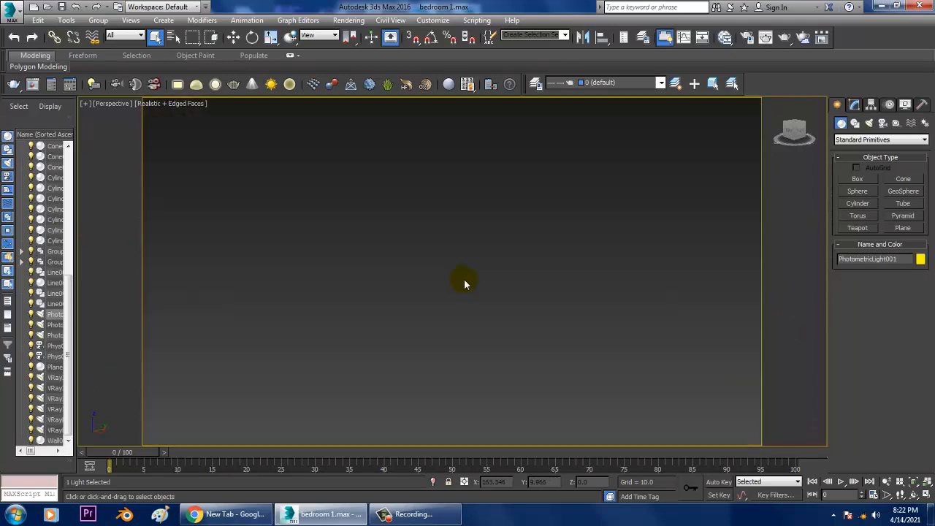
{"action": "scroll", "coordinate": [465, 284], "scroll_direction": "down", "scroll_amount": 2}
{"action": "scroll", "coordinate": [514, 290], "scroll_direction": "down", "scroll_amount": 3}
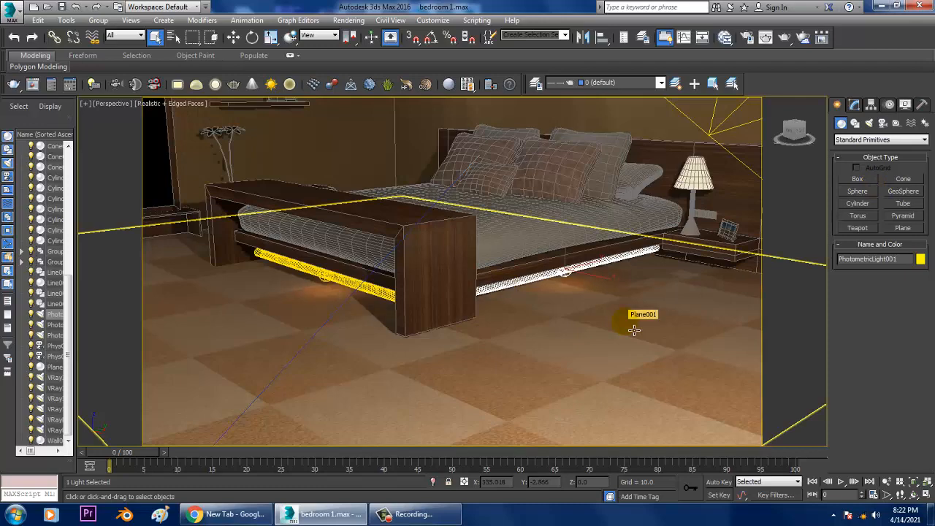
{"action": "scroll", "coordinate": [642, 296], "scroll_direction": "down", "scroll_amount": 5}
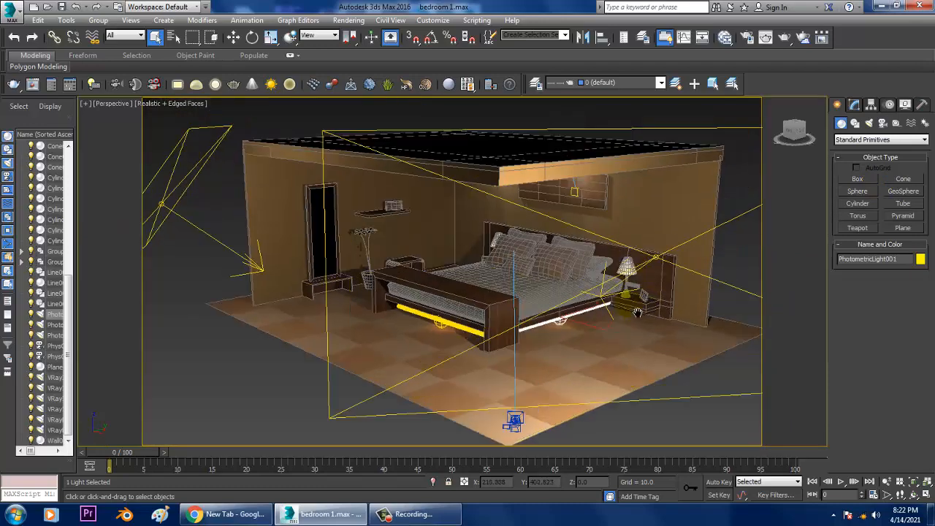
Step: Start viewing an image file and browse to removable disk F:
{"action": "left_click", "coordinate": [349, 19]}
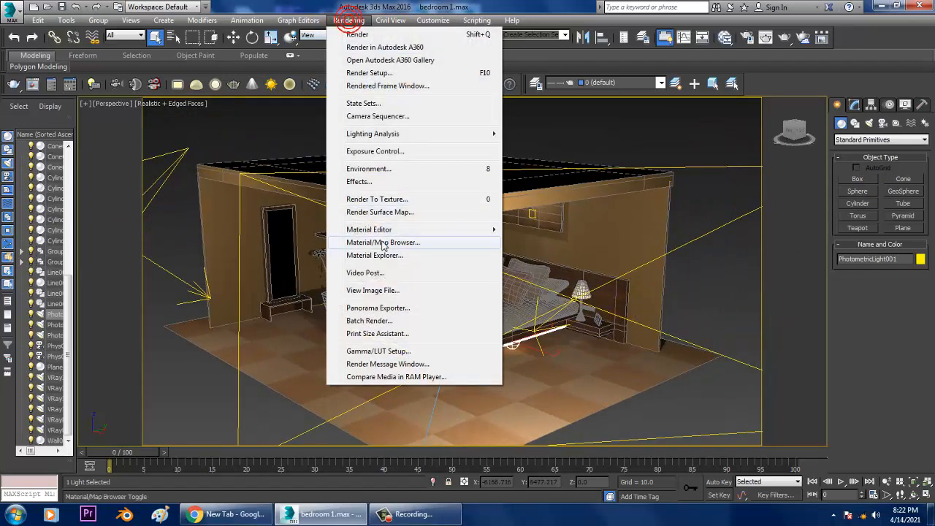
{"action": "left_click", "coordinate": [392, 291]}
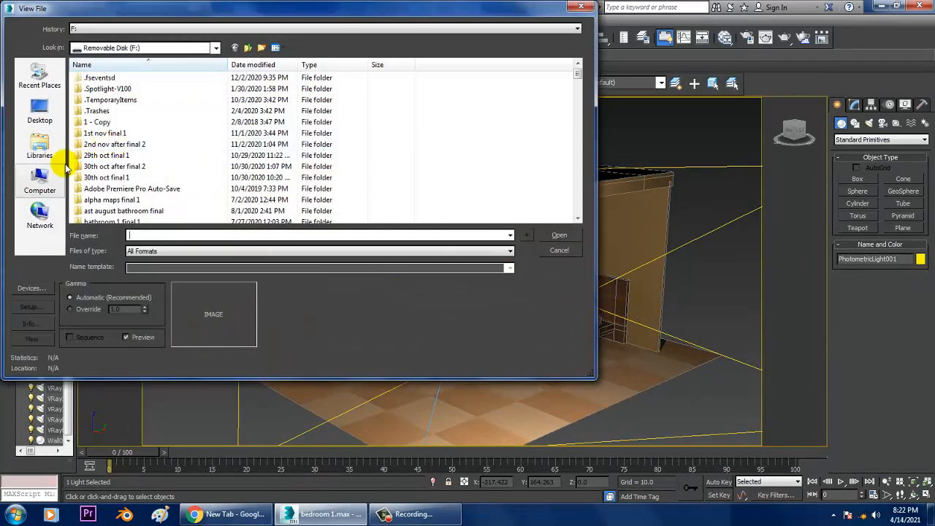
{"action": "left_click", "coordinate": [40, 179]}
{"action": "double_click", "coordinate": [269, 96]}
{"action": "left_click", "coordinate": [119, 193]}
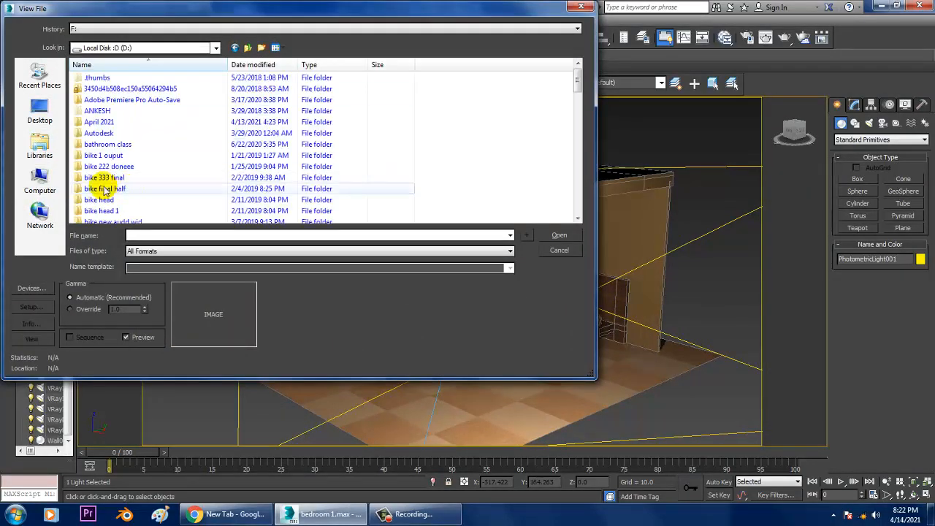
{"action": "left_click", "coordinate": [40, 181]}
{"action": "double_click", "coordinate": [268, 145]}
Step: Display bedroom.jpg as a reference, then shrink and reposition its window so the viewport can still be used
{"action": "key", "text": "Down"}
{"action": "key", "text": "Down"}
{"action": "key", "text": "Down"}
{"action": "key", "text": "Down"}
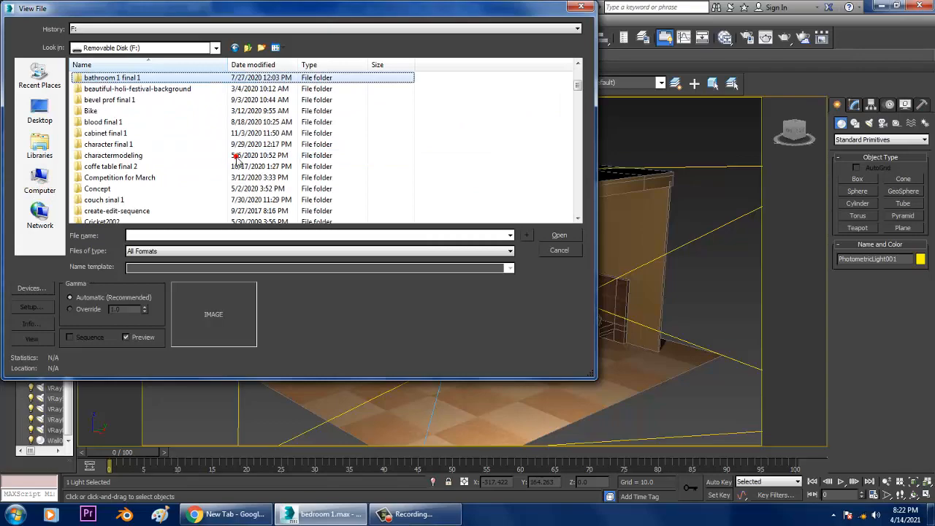
{"action": "key", "text": "b"}
{"action": "key", "text": "b"}
{"action": "key", "text": "b"}
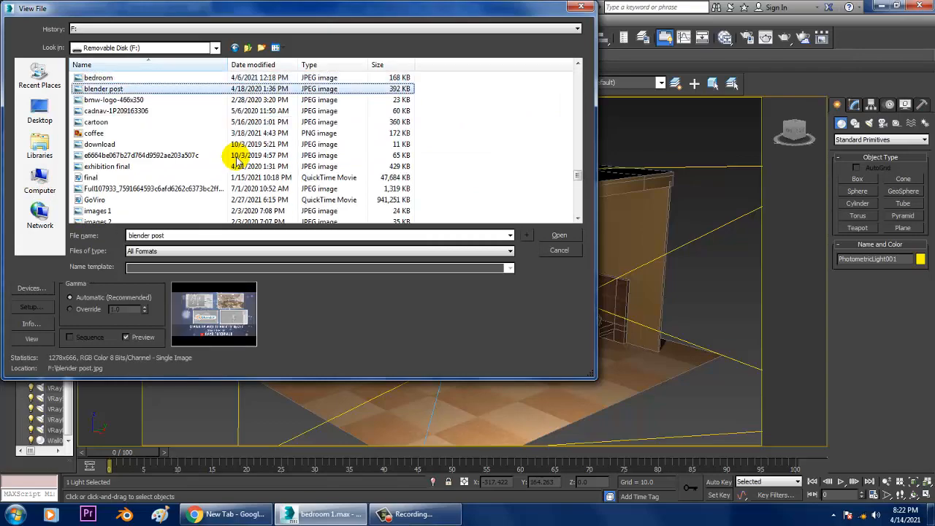
{"action": "left_click", "coordinate": [121, 79]}
{"action": "double_click", "coordinate": [122, 79]}
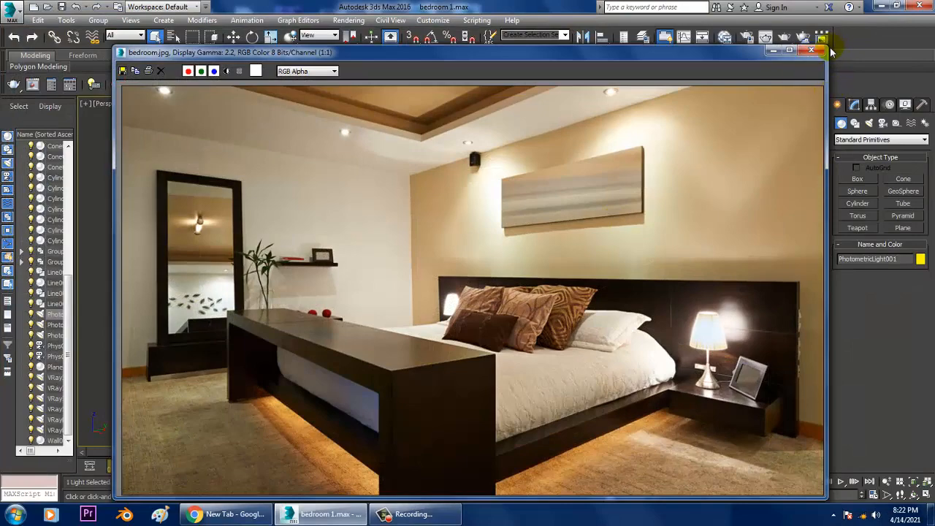
{"action": "left_click_drag", "start_coordinate": [833, 51], "coordinate": [615, 179]}
{"action": "left_click_drag", "start_coordinate": [468, 212], "coordinate": [184, 97]}
Step: Create a photometric target light in the wireframe right view, from inside the lampshade to the lamp's base, about 74.5 units long
{"action": "scroll", "coordinate": [622, 283], "scroll_direction": "up", "scroll_amount": 8}
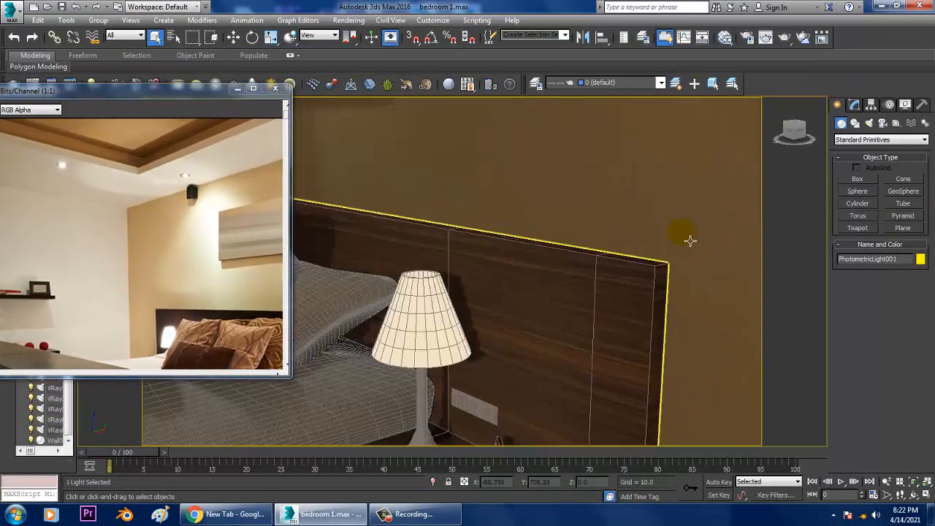
{"action": "left_click", "coordinate": [869, 124]}
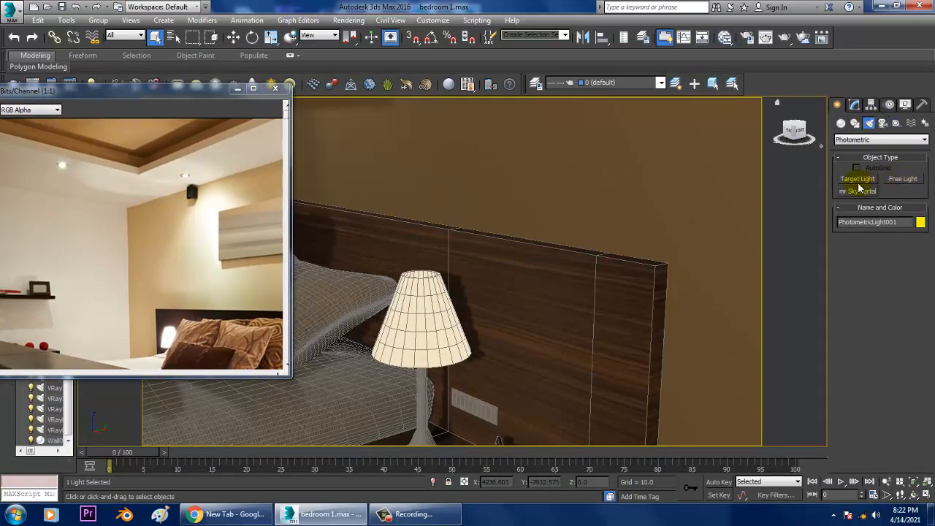
{"action": "left_click", "coordinate": [858, 179]}
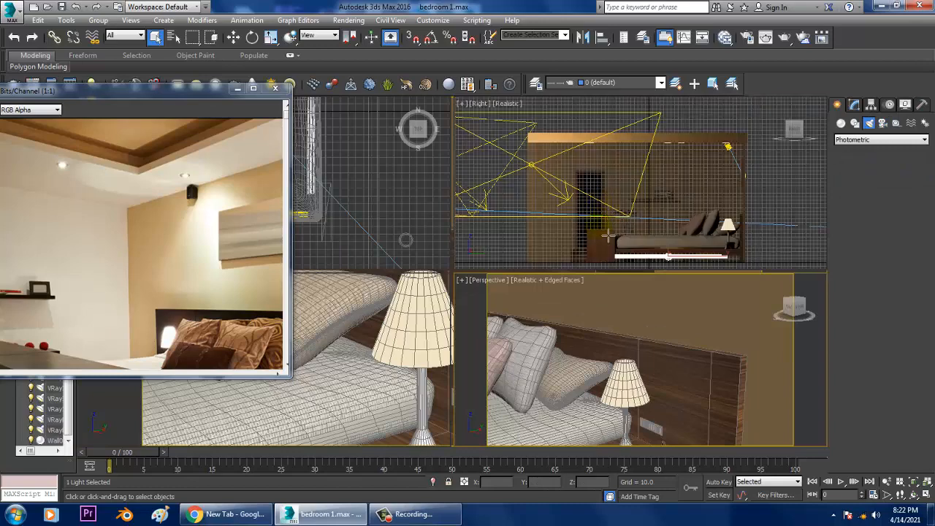
{"action": "middle_click", "coordinate": [734, 215]}
{"action": "key", "text": "z"}
{"action": "key", "text": "alt+w"}
{"action": "key", "text": "alt+w"}
{"action": "mouse_move", "coordinate": [701, 247]}
{"action": "middle_mouse_down"}
{"action": "mouse_move", "coordinate": [670, 207]}
{"action": "mouse_move", "coordinate": [656, 239]}
{"action": "mouse_move", "coordinate": [642, 242]}
{"action": "middle_mouse_up"}
{"action": "key", "text": "alt+w"}
{"action": "middle_click_drag", "start_coordinate": [645, 149], "coordinate": [641, 235]}
{"action": "key", "text": "F3"}
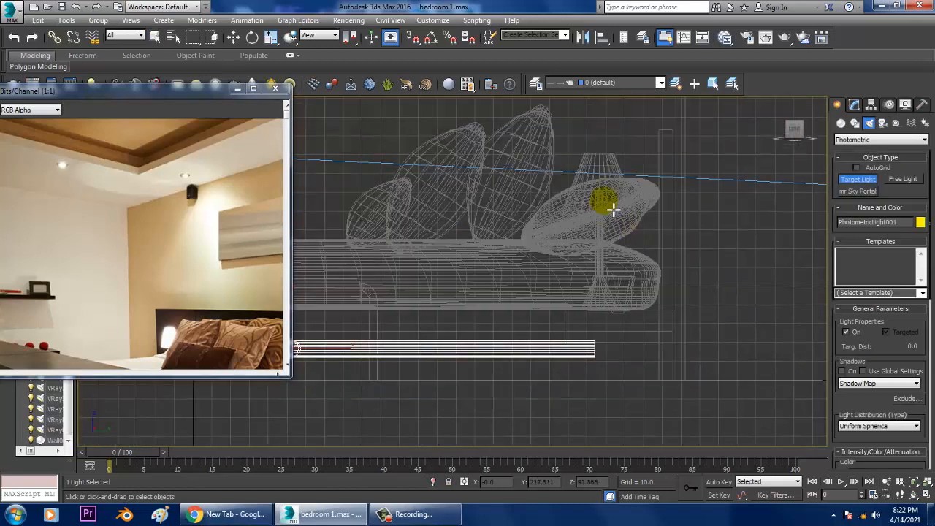
{"action": "left_click_drag", "start_coordinate": [598, 165], "coordinate": [621, 310]}
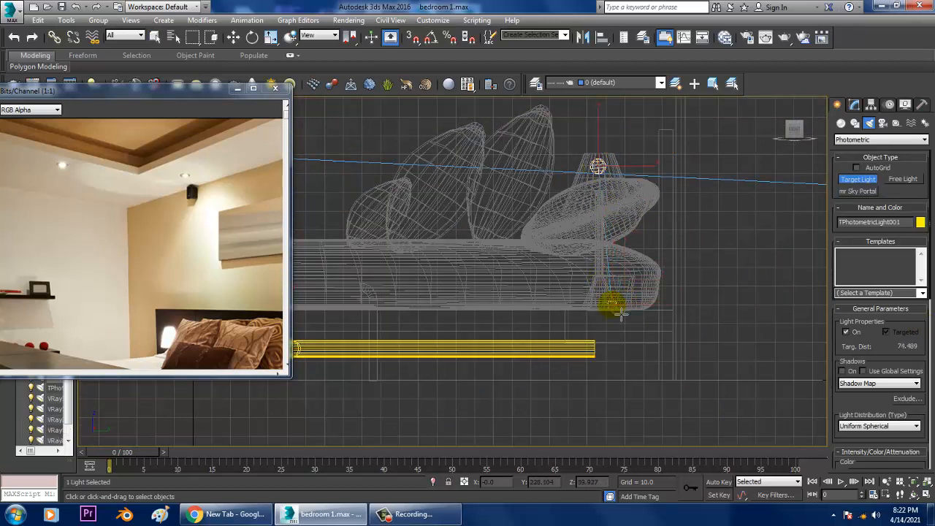
Step: Activate the Move tool with the new light selected and return to the perspective view in wireframe display
{"action": "key", "text": "w"}
{"action": "left_click", "coordinate": [620, 311], "text": "ctrl"}
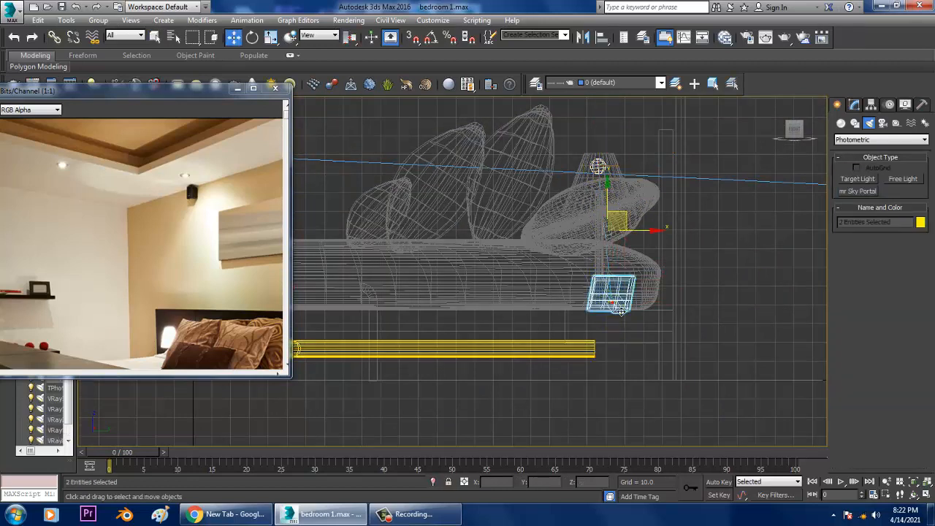
{"action": "key", "text": "alt+w"}
{"action": "right_click", "coordinate": [724, 400]}
{"action": "key", "text": "alt+w"}
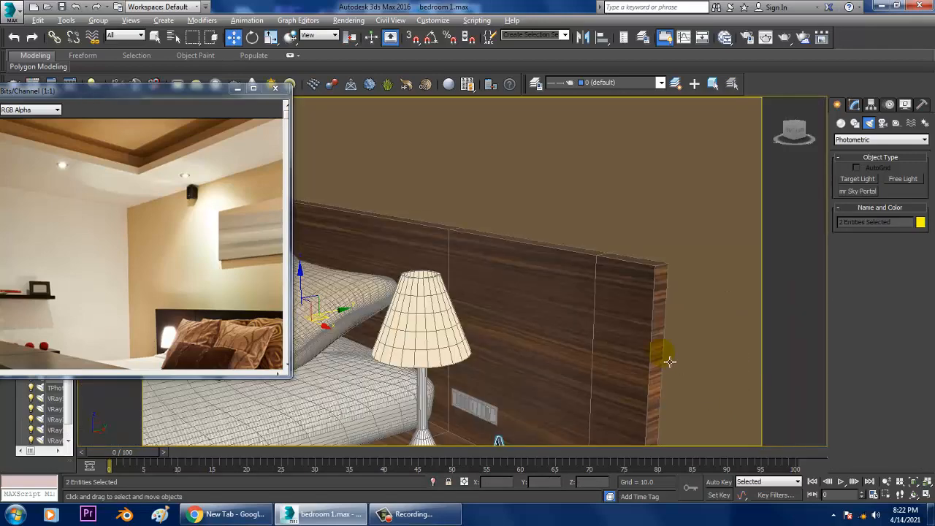
{"action": "middle_click_drag", "start_coordinate": [670, 359], "coordinate": [678, 362], "text": "alt"}
{"action": "key", "text": "F3"}
{"action": "scroll", "coordinate": [586, 339], "scroll_direction": "down", "scroll_amount": 8}
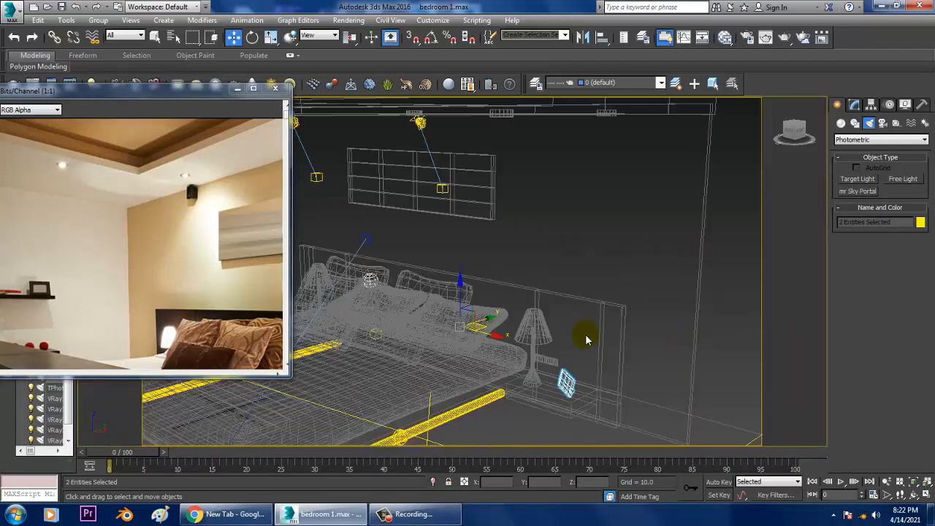
Step: Find the new light's target beneath the bed, add it to the selection and restore the shaded display
{"action": "scroll", "coordinate": [582, 341], "scroll_direction": "up", "scroll_amount": 5}
{"action": "middle_click_drag", "start_coordinate": [574, 328], "coordinate": [524, 351], "text": "alt"}
{"action": "scroll", "coordinate": [492, 315], "scroll_direction": "up", "scroll_amount": 5}
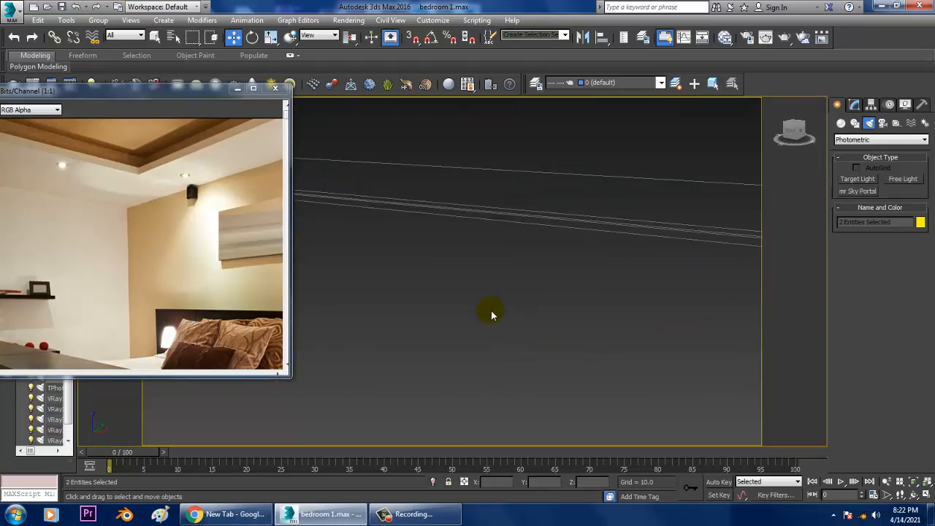
{"action": "scroll", "coordinate": [482, 302], "scroll_direction": "down", "scroll_amount": 3}
{"action": "middle_click_drag", "start_coordinate": [480, 301], "coordinate": [536, 373], "text": "alt"}
{"action": "scroll", "coordinate": [612, 350], "scroll_direction": "up", "scroll_amount": 5}
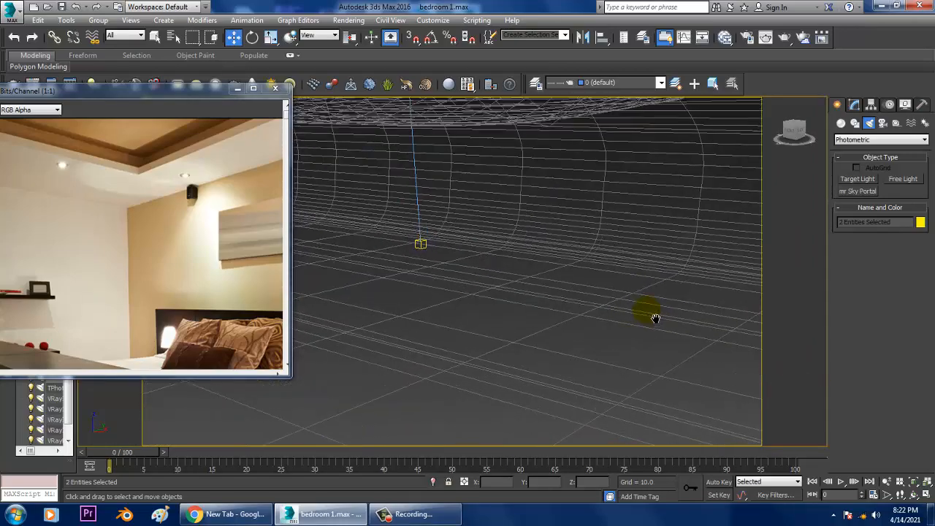
{"action": "scroll", "coordinate": [441, 272], "scroll_direction": "down", "scroll_amount": 2}
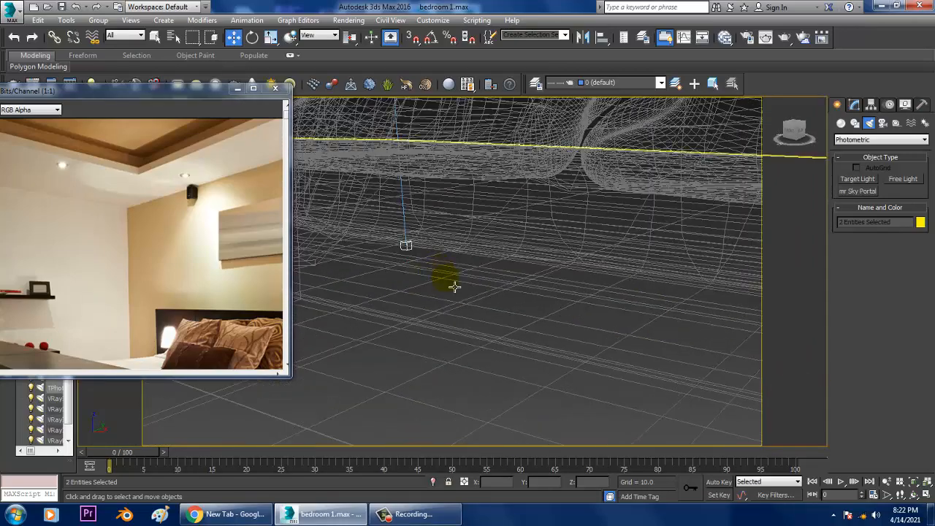
{"action": "key", "text": "F3"}
{"action": "scroll", "coordinate": [461, 229], "scroll_direction": "down", "scroll_amount": 4}
{"action": "scroll", "coordinate": [484, 252], "scroll_direction": "down", "scroll_amount": 3}
{"action": "middle_click_drag", "start_coordinate": [478, 266], "coordinate": [365, 309]}
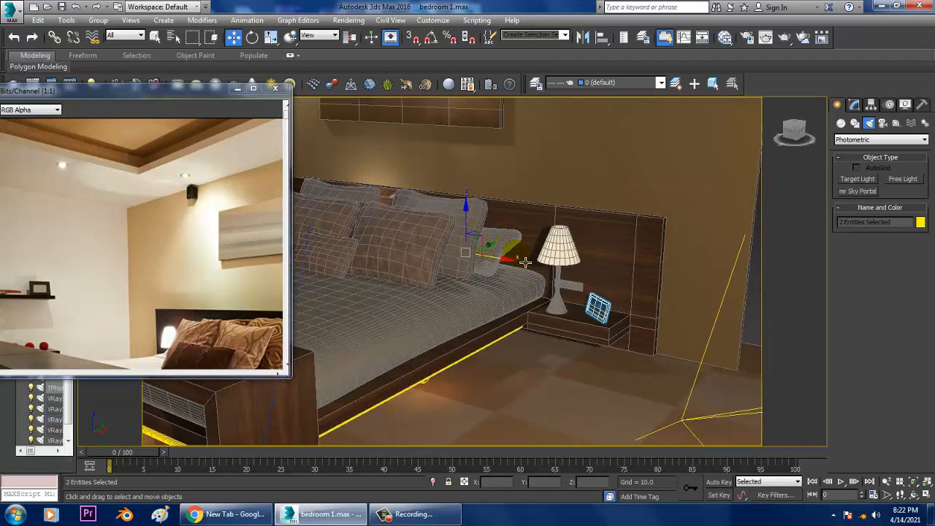
Step: Remove the picture frame from the selection and move the light with its target along X to the bedside lamp
{"action": "left_click_drag", "start_coordinate": [500, 267], "coordinate": [610, 277]}
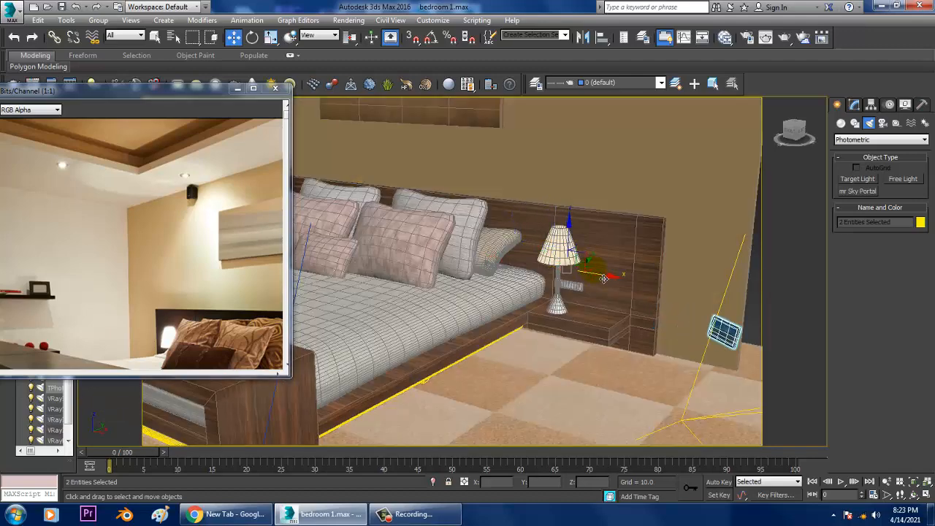
{"action": "key", "text": "ctrl+z"}
{"action": "left_click", "coordinate": [609, 307], "text": "alt"}
{"action": "left_click_drag", "start_coordinate": [454, 272], "coordinate": [598, 275]}
{"action": "scroll", "coordinate": [598, 275], "scroll_direction": "up", "scroll_amount": 3}
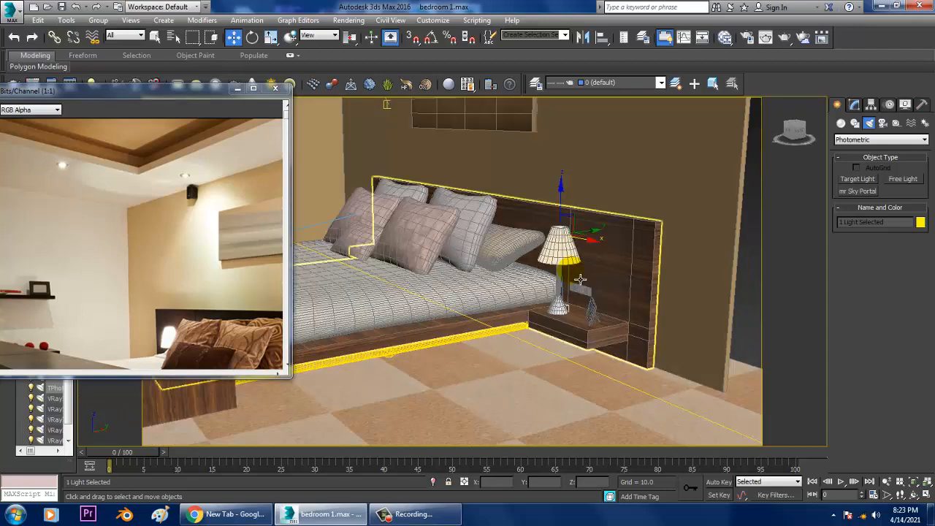
Step: Select only the light's target beside the lamp base and move it along Y toward the headboard, to about Y 228.5
{"action": "scroll", "coordinate": [597, 328], "scroll_direction": "up", "scroll_amount": 5}
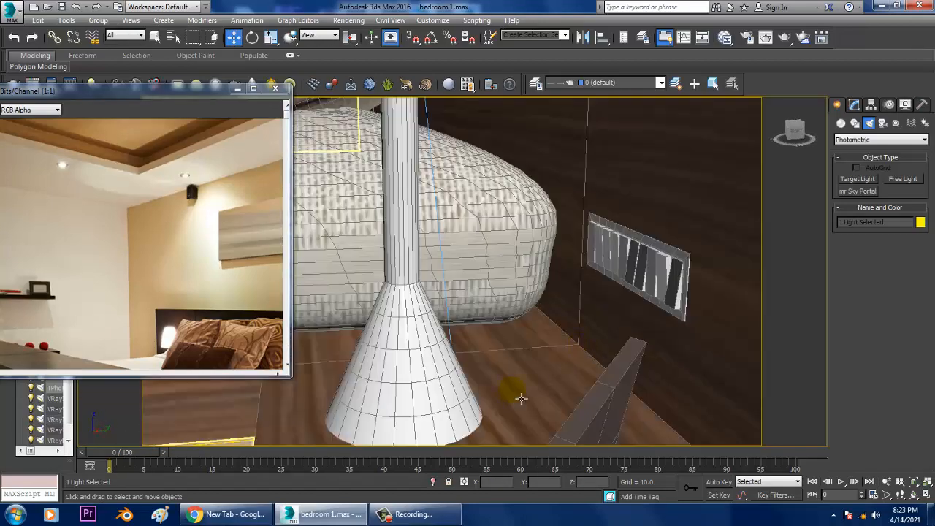
{"action": "key", "text": "F3"}
{"action": "scroll", "coordinate": [444, 319], "scroll_direction": "down", "scroll_amount": 4}
{"action": "left_click", "coordinate": [453, 314]}
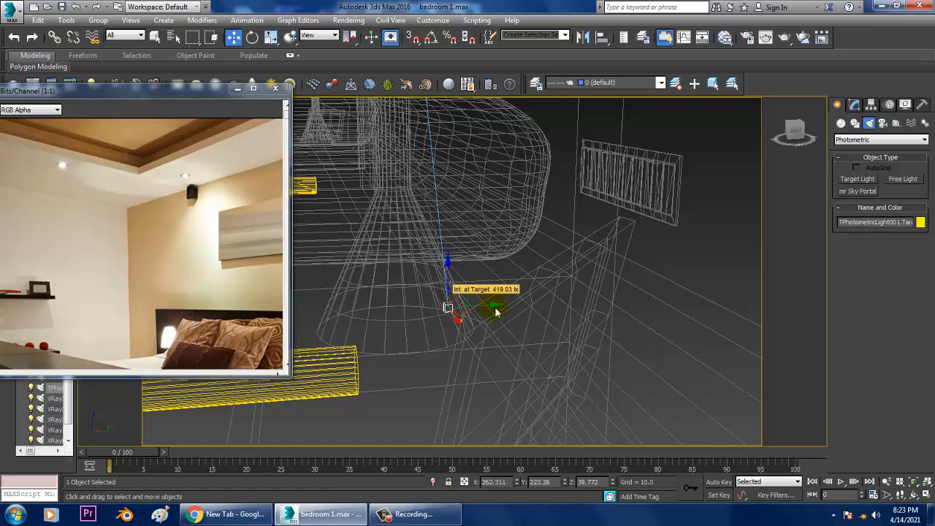
{"action": "left_click_drag", "start_coordinate": [486, 307], "coordinate": [526, 306]}
{"action": "scroll", "coordinate": [522, 310], "scroll_direction": "down", "scroll_amount": 5}
{"action": "middle_click_drag", "start_coordinate": [501, 313], "coordinate": [512, 319], "text": "alt"}
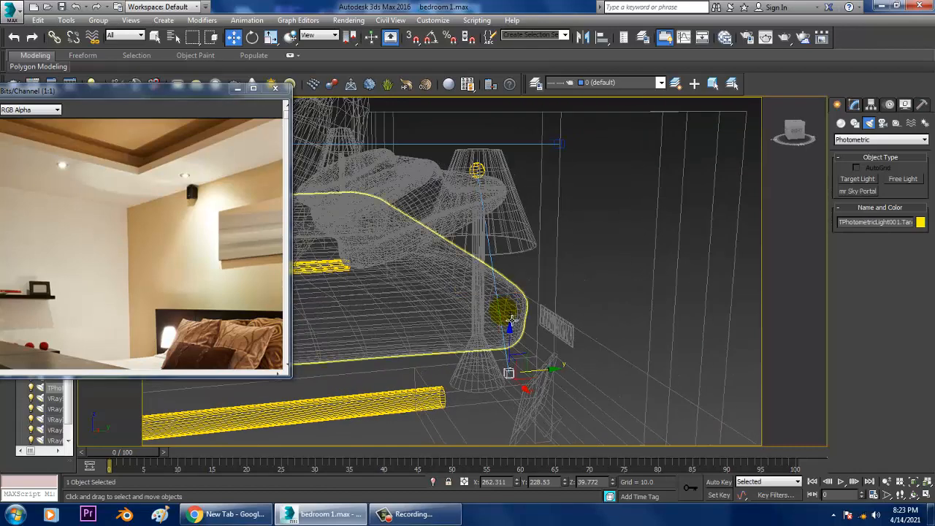
Step: Lower the light inside the lampshade to about Z 105.5 and shift it along Y to about 218.3
{"action": "left_click", "coordinate": [481, 172]}
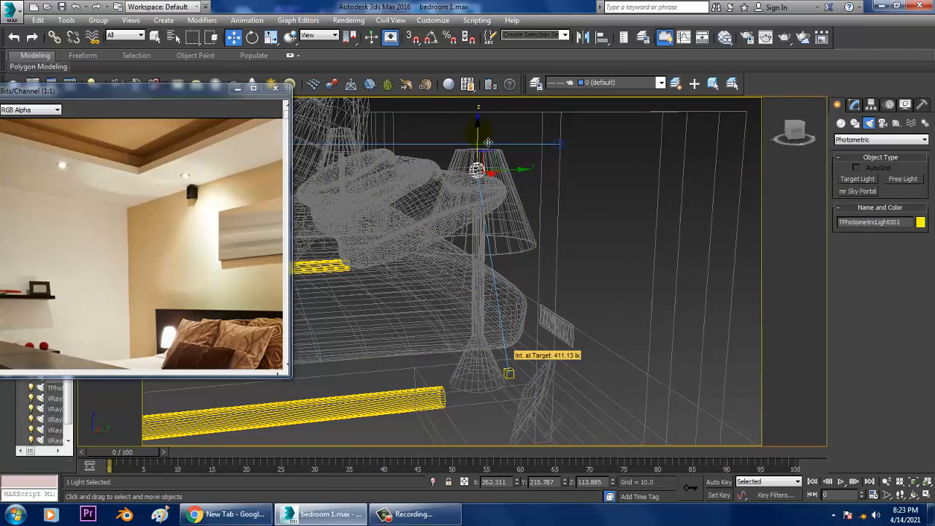
{"action": "left_click_drag", "start_coordinate": [488, 141], "coordinate": [498, 168]}
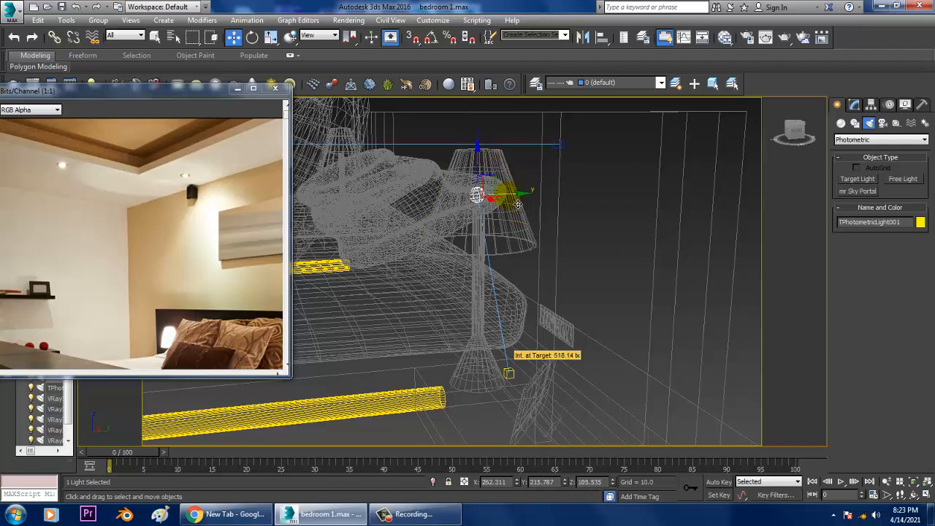
{"action": "left_click_drag", "start_coordinate": [517, 204], "coordinate": [524, 203]}
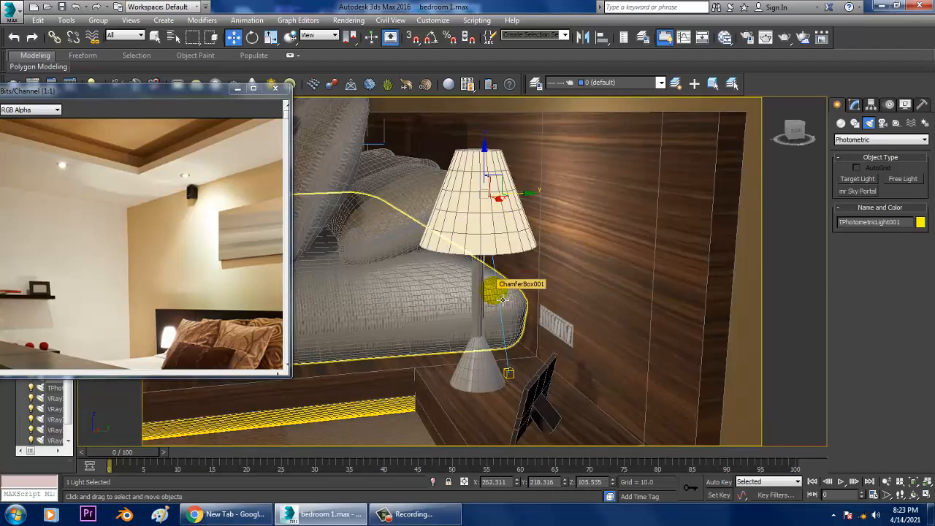
Step: Turn on shadows for the photometric light in the bedside lamp and set the shadow type to VRayShadow
{"action": "middle_click_drag", "start_coordinate": [412, 247], "coordinate": [503, 366], "text": "alt"}
{"action": "left_click", "coordinate": [854, 104]}
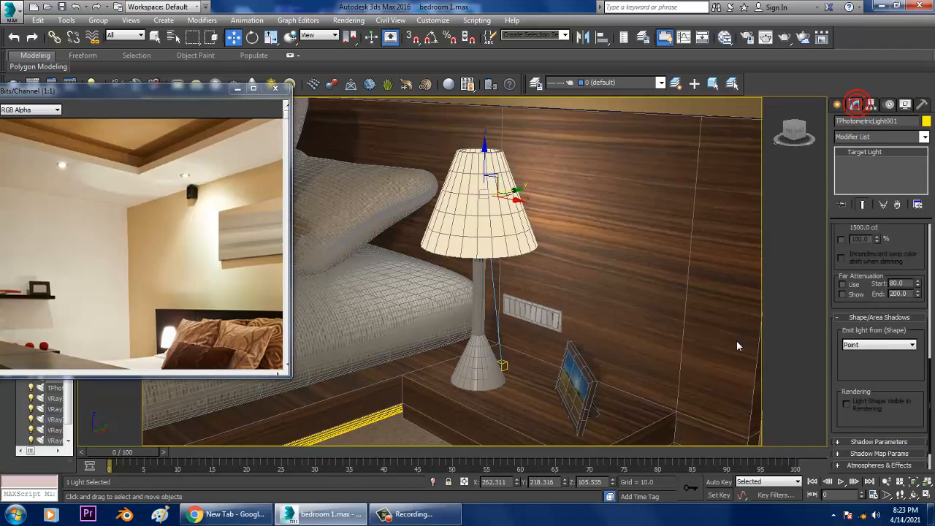
{"action": "middle_click_drag", "start_coordinate": [600, 318], "coordinate": [549, 319], "text": "alt"}
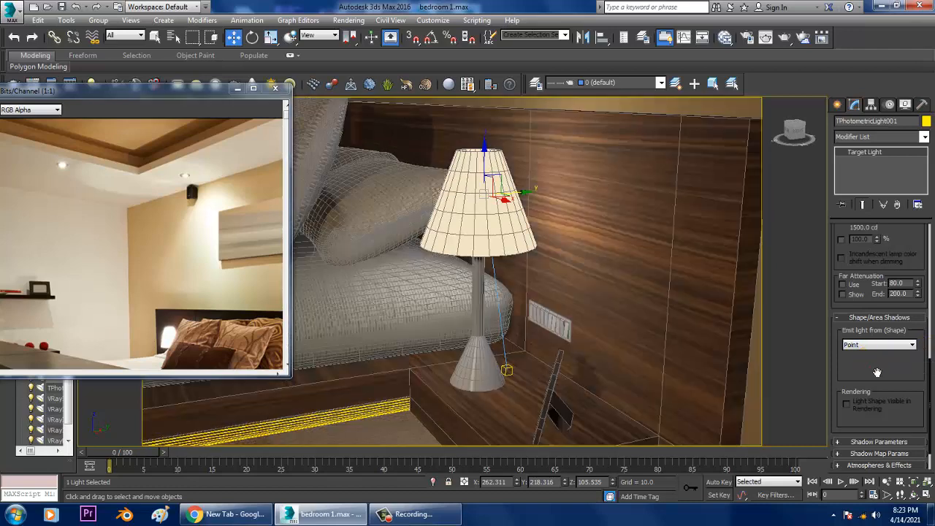
{"action": "left_click_drag", "start_coordinate": [876, 373], "coordinate": [860, 260]}
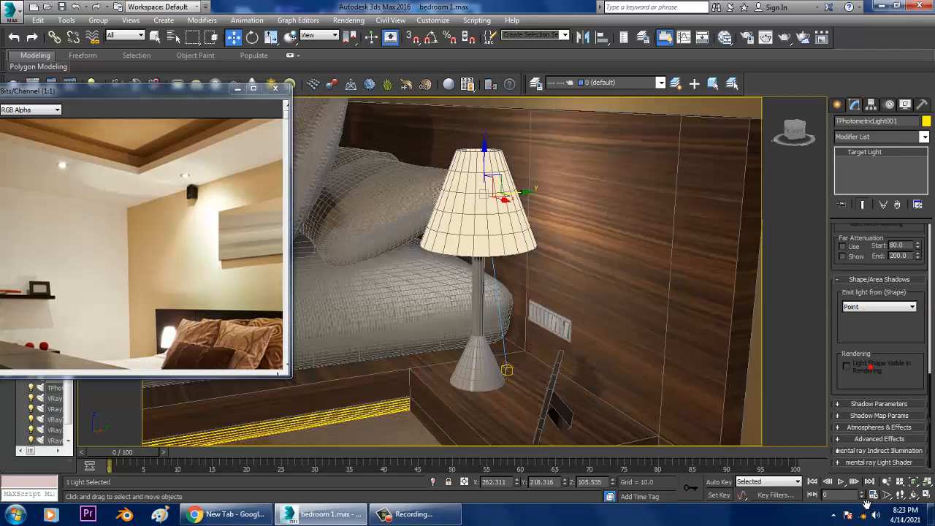
{"action": "left_click_drag", "start_coordinate": [875, 369], "coordinate": [868, 511]}
{"action": "scroll", "coordinate": [860, 284], "scroll_direction": "up", "scroll_amount": 3}
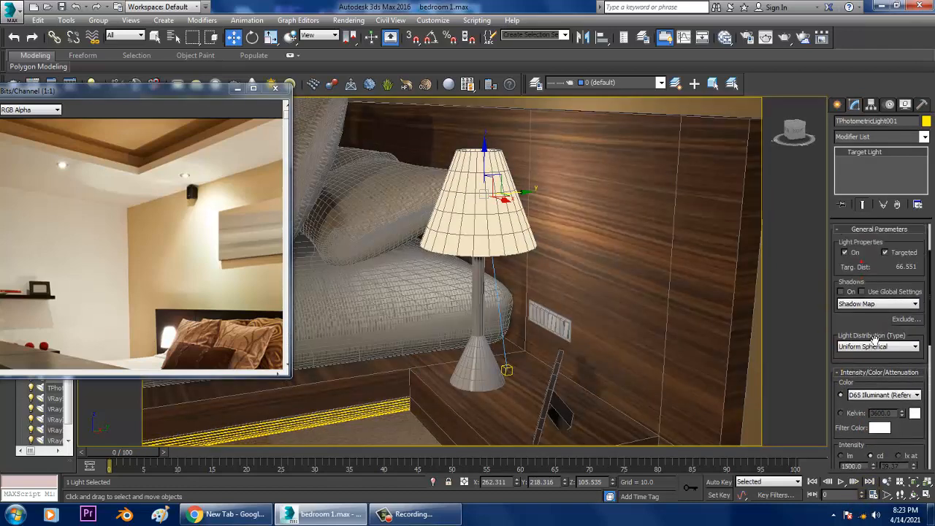
{"action": "left_click", "coordinate": [862, 316]}
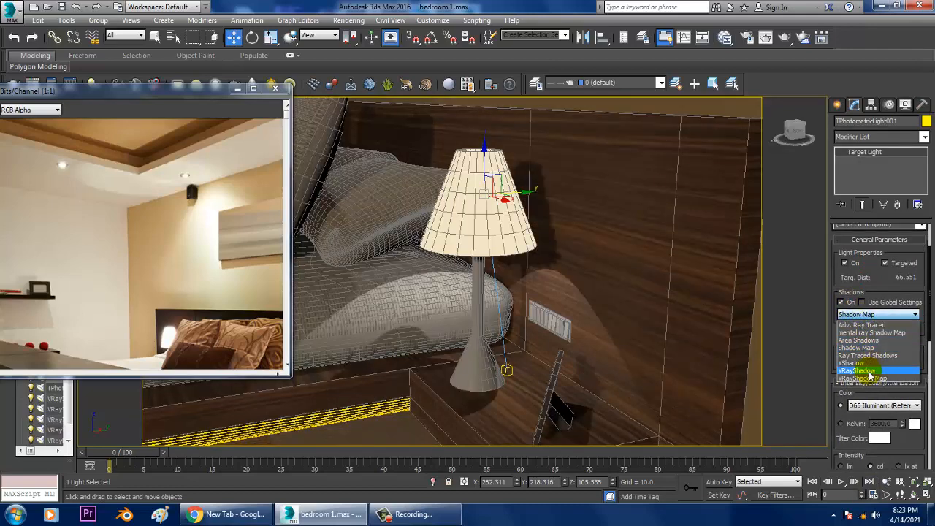
{"action": "left_click", "coordinate": [862, 370]}
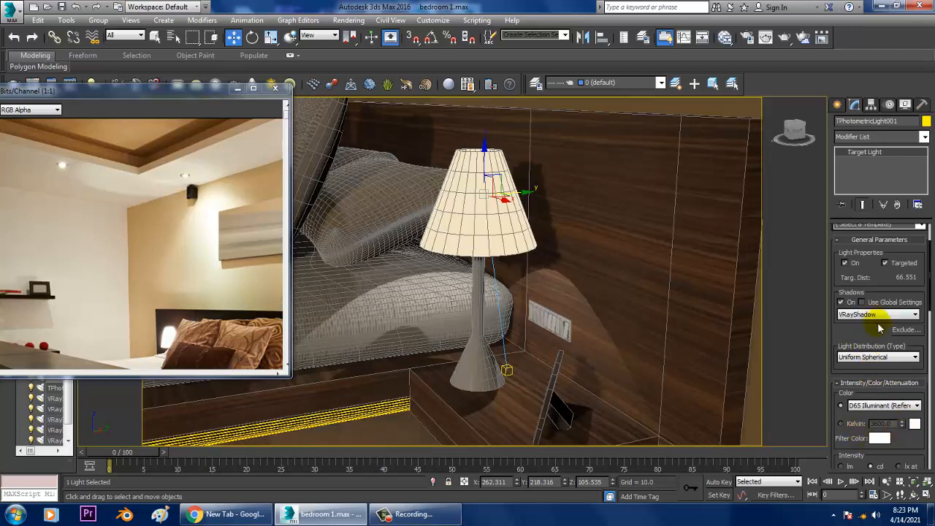
Step: Apply the 80W Halogen Bulb template to the lamp's photometric light
{"action": "scroll", "coordinate": [874, 349], "scroll_direction": "up", "scroll_amount": 3}
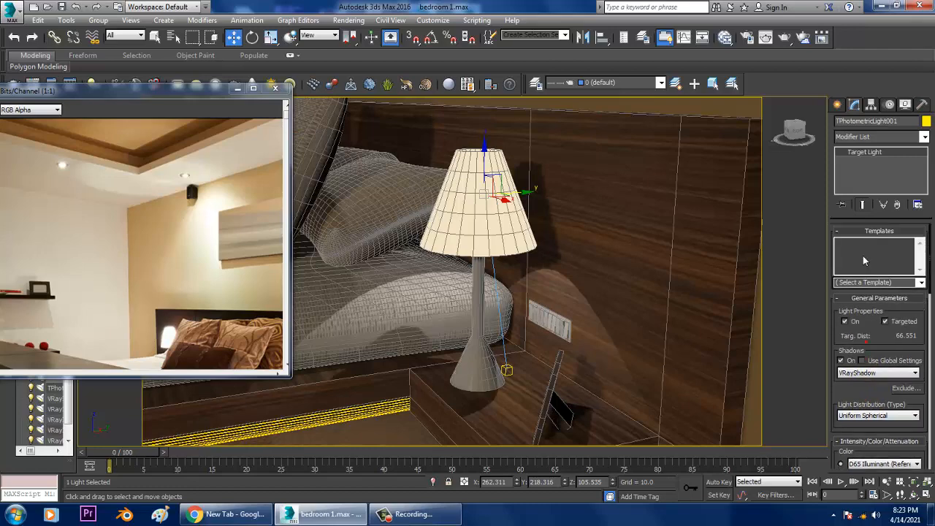
{"action": "left_click", "coordinate": [920, 283]}
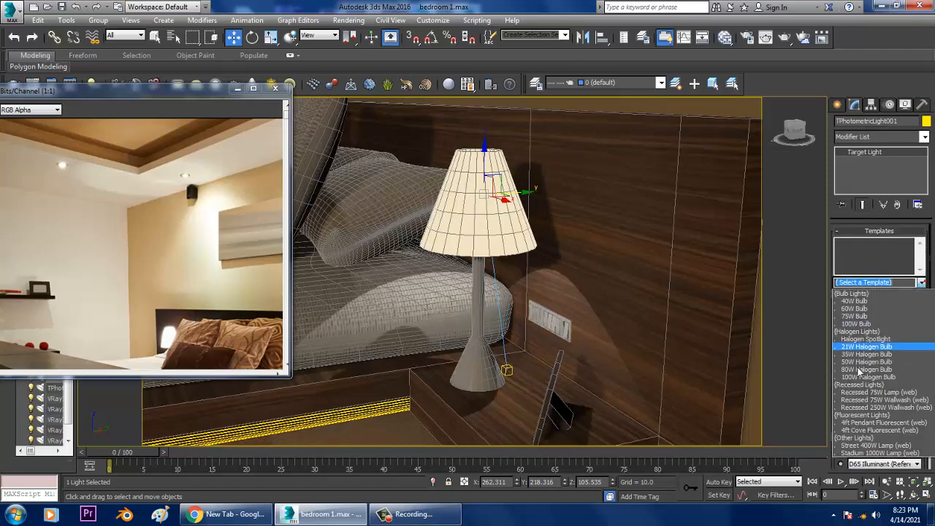
{"action": "left_click", "coordinate": [895, 341]}
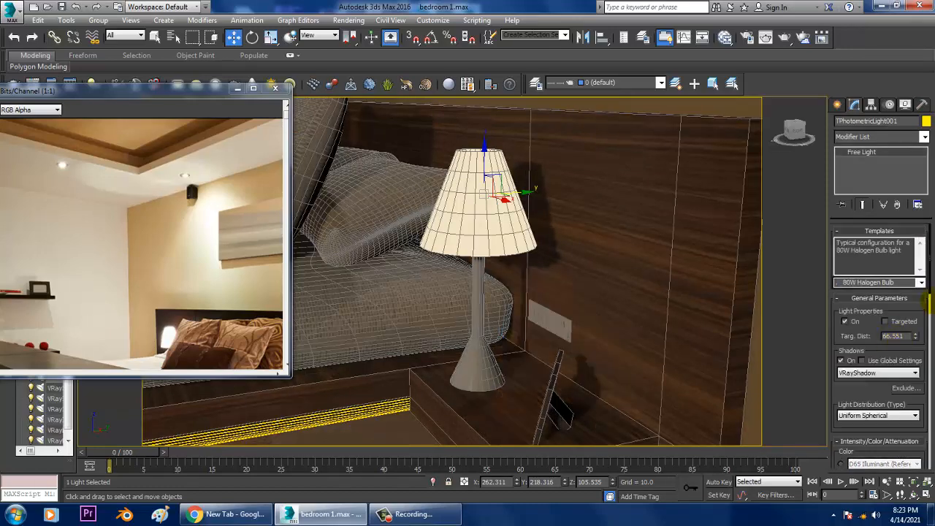
Step: Switch the lamp light to the 40W Bulb template, make it targeted again and review its colour and intensity settings
{"action": "left_click", "coordinate": [921, 282]}
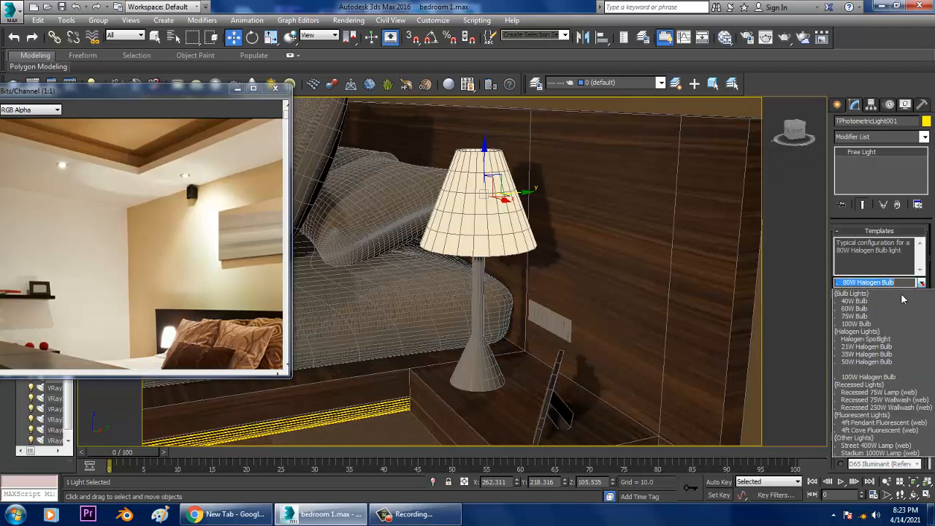
{"action": "left_click", "coordinate": [856, 305]}
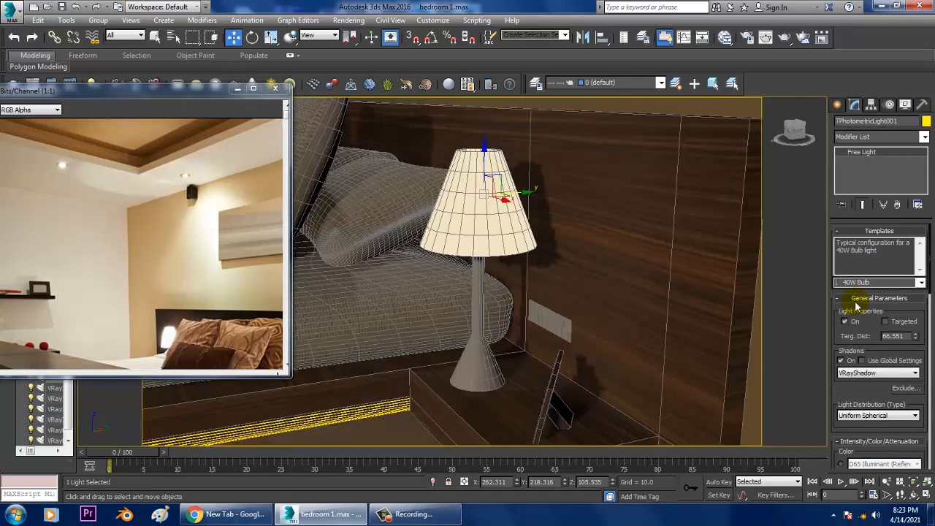
{"action": "key", "text": "F3"}
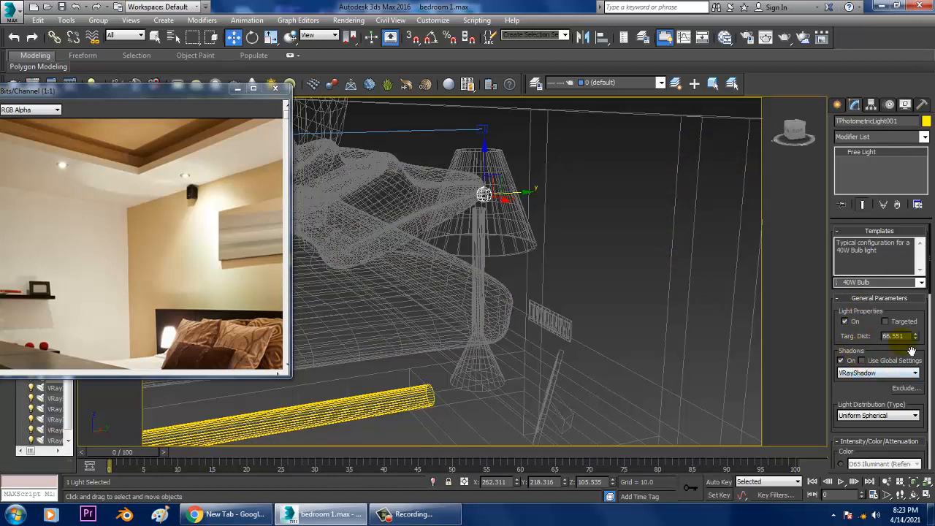
{"action": "left_click", "coordinate": [885, 322]}
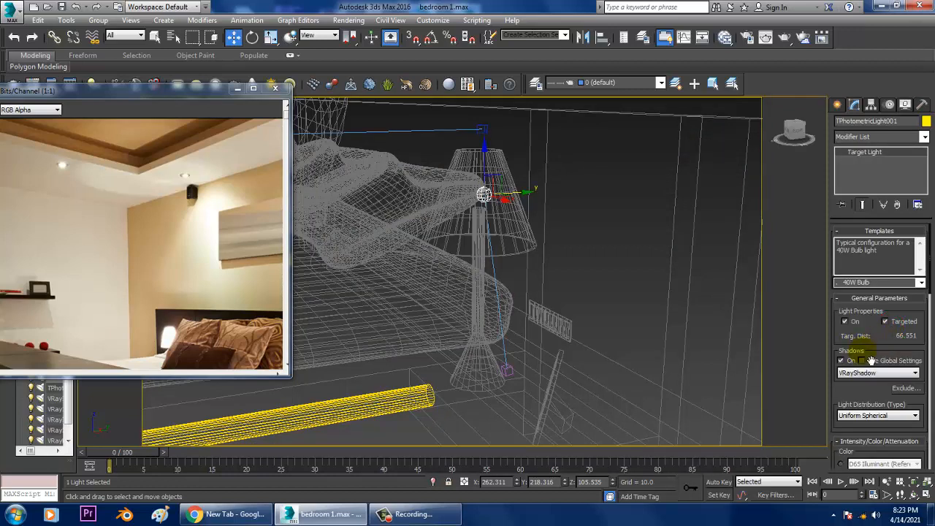
{"action": "left_click_drag", "start_coordinate": [877, 423], "coordinate": [870, 267]}
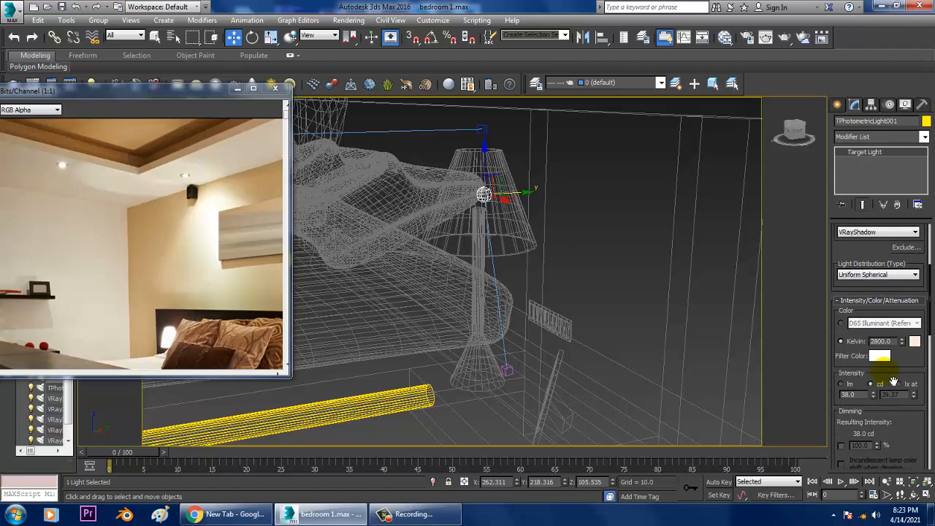
{"action": "key", "text": "F3"}
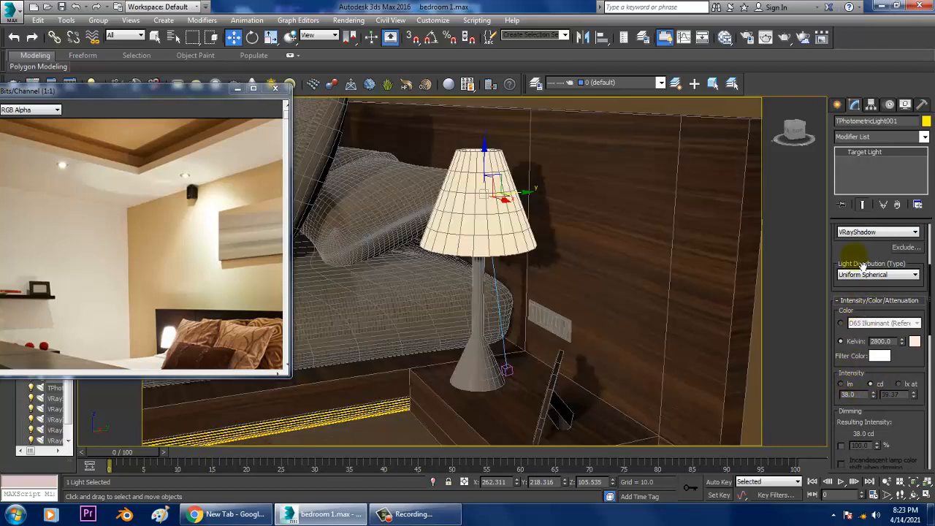
Step: Apply the Recessed 75W Lamp (web) template to the lamp light and bring up its intensity and colour settings
{"action": "scroll", "coordinate": [858, 266], "scroll_direction": "up", "scroll_amount": 5}
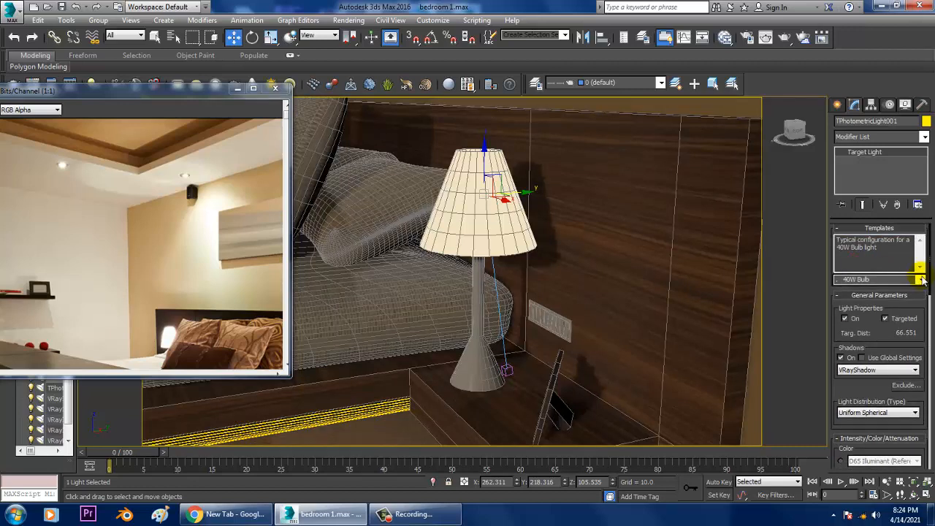
{"action": "left_click", "coordinate": [919, 278]}
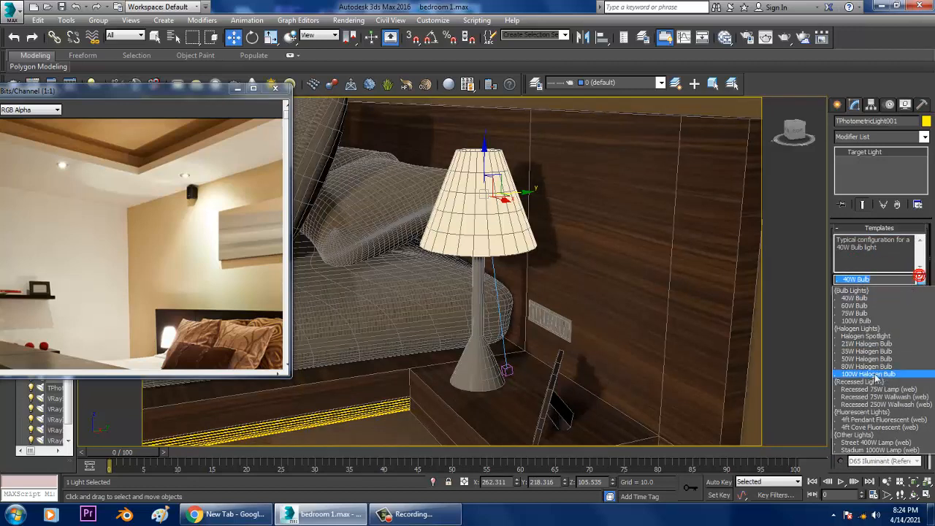
{"action": "left_click", "coordinate": [880, 389]}
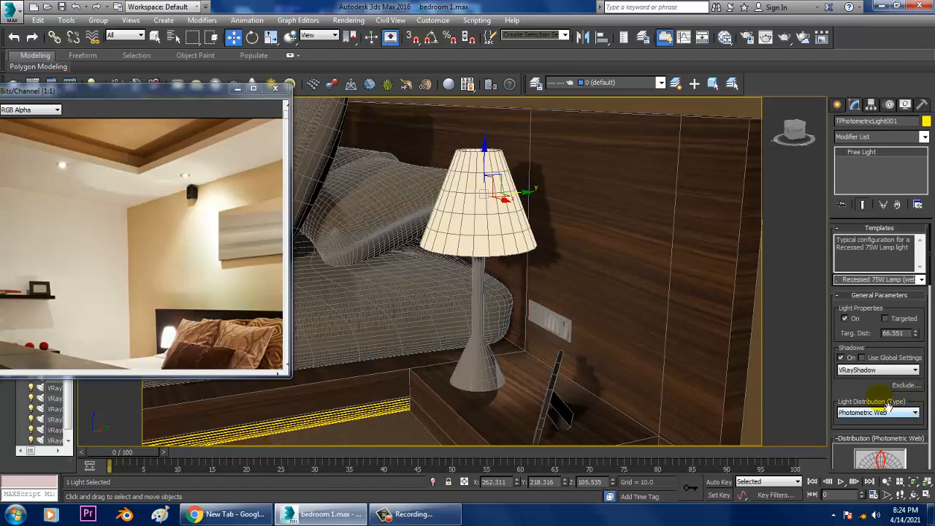
{"action": "left_click_drag", "start_coordinate": [876, 402], "coordinate": [871, 163]}
{"action": "scroll", "coordinate": [864, 350], "scroll_direction": "down", "scroll_amount": 2}
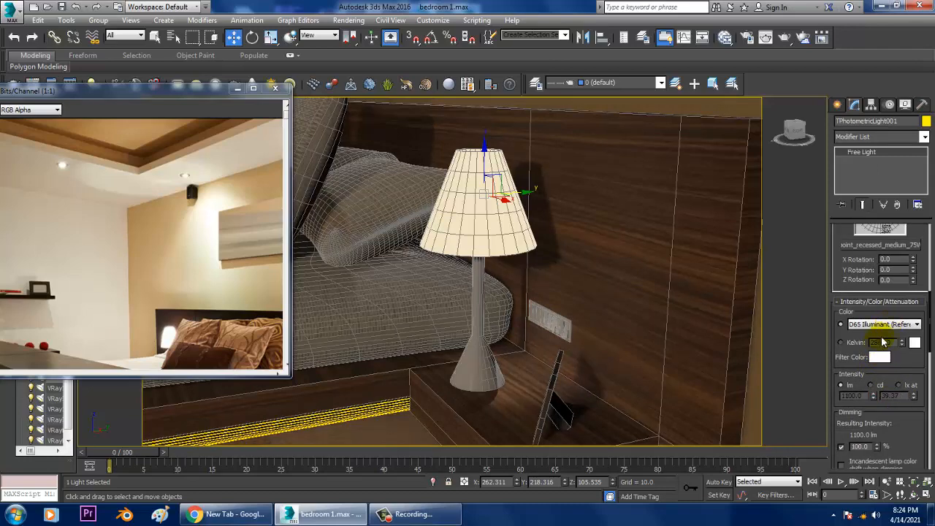
Step: Set the light's colour by Kelvin temperature to 5376 and raise its dimming percentage to 241%
{"action": "left_click", "coordinate": [846, 343]}
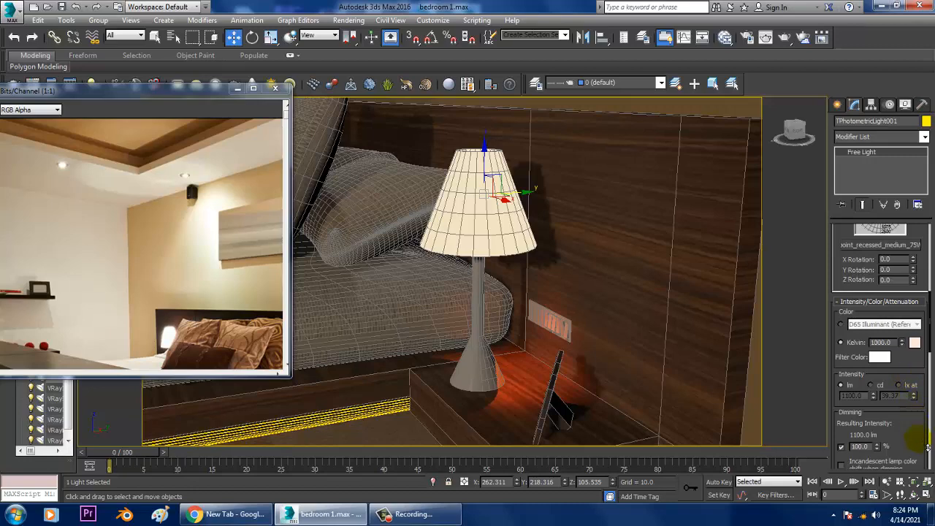
{"action": "left_click_drag", "start_coordinate": [917, 410], "coordinate": [924, 229]}
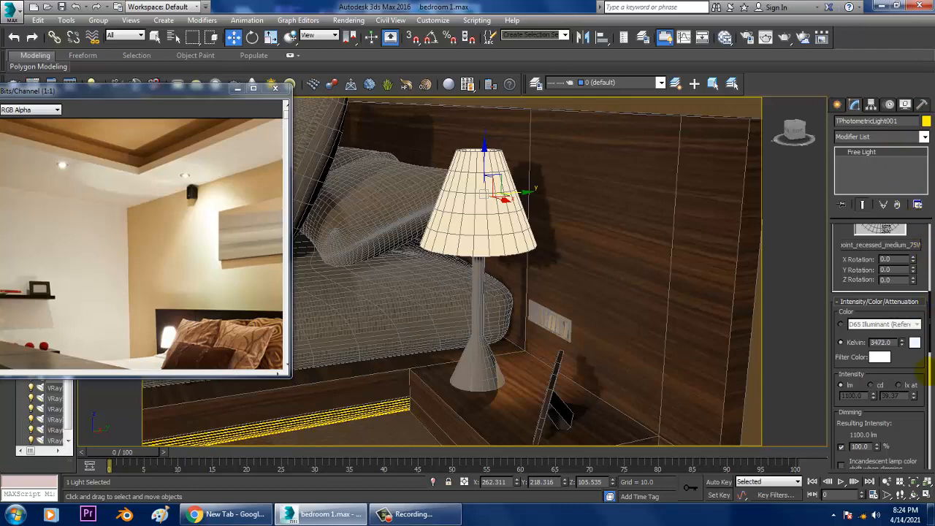
{"action": "left_click_drag", "start_coordinate": [928, 362], "coordinate": [917, 301]}
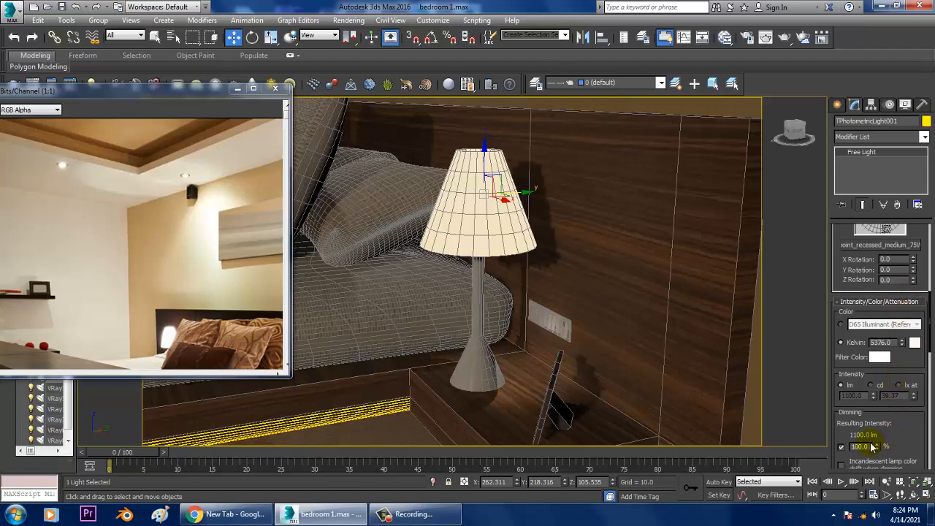
{"action": "left_click_drag", "start_coordinate": [874, 434], "coordinate": [880, 431]}
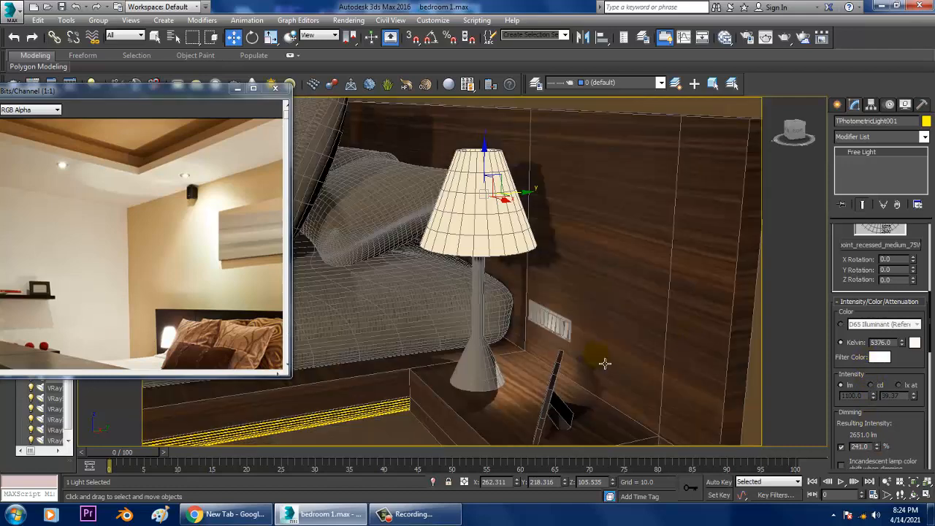
Step: Show the scene in wireframe and make the lamp light targeted again
{"action": "scroll", "coordinate": [605, 363], "scroll_direction": "down", "scroll_amount": 3}
{"action": "key", "text": "F3"}
{"action": "scroll", "coordinate": [544, 380], "scroll_direction": "up", "scroll_amount": 3}
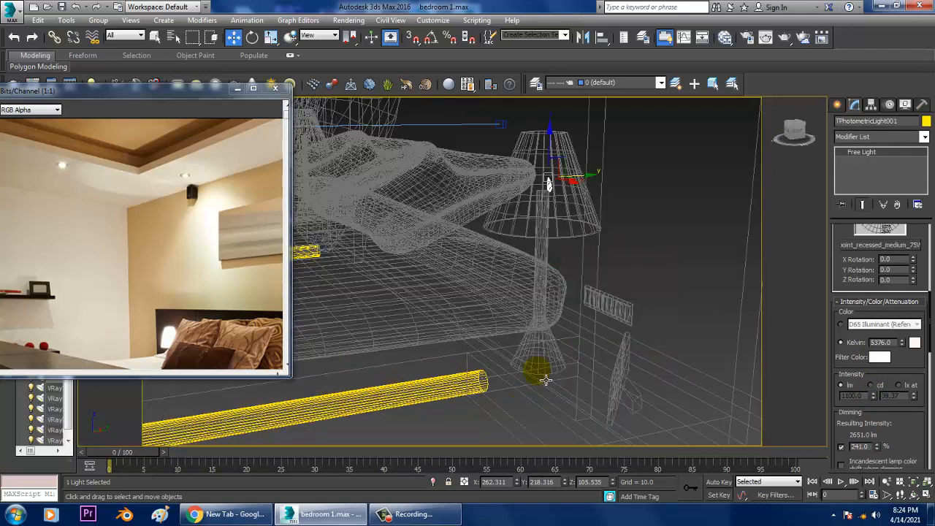
{"action": "middle_click_drag", "start_coordinate": [632, 307], "coordinate": [644, 318], "text": "alt"}
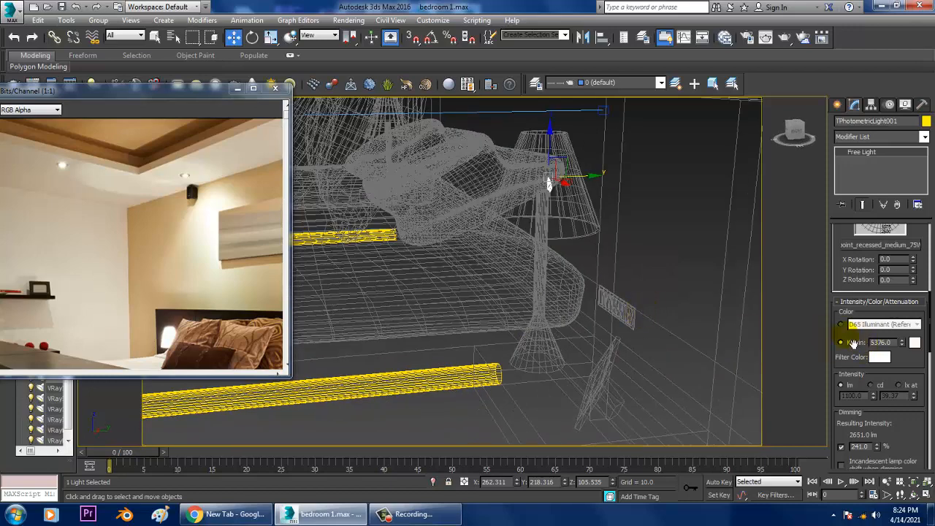
{"action": "scroll", "coordinate": [853, 343], "scroll_direction": "up", "scroll_amount": 5}
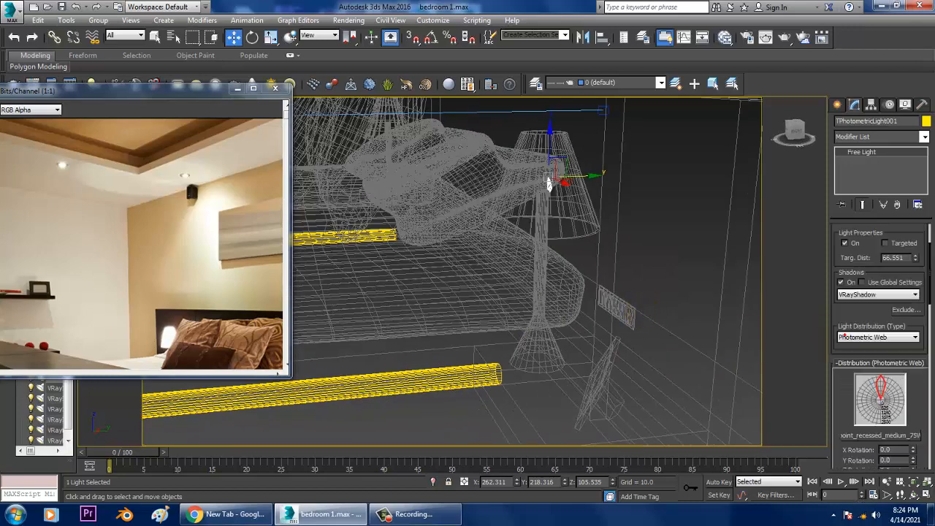
{"action": "left_click", "coordinate": [886, 244]}
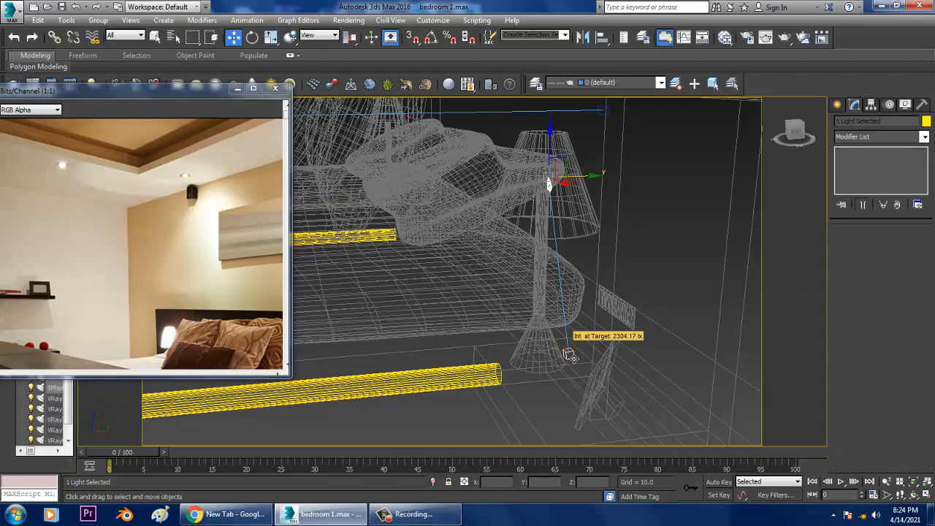
Step: Clone the light together with its target along X into the lamp on the bed's opposite side, and restore the shaded display
{"action": "scroll", "coordinate": [616, 292], "scroll_direction": "down", "scroll_amount": 4}
{"action": "middle_click_drag", "start_coordinate": [616, 292], "coordinate": [721, 303], "text": "alt"}
{"action": "scroll", "coordinate": [704, 295], "scroll_direction": "down", "scroll_amount": 3}
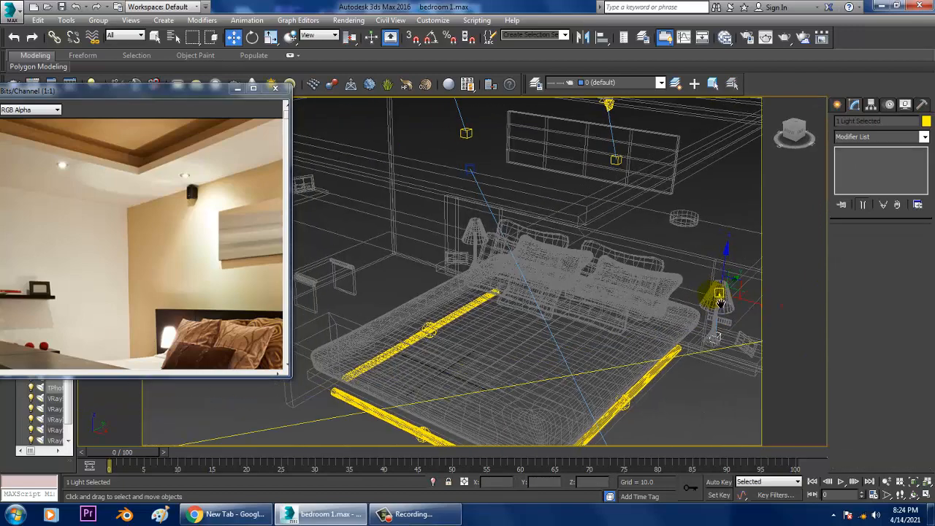
{"action": "mouse_move", "coordinate": [753, 309]}
{"action": "left_mouse_down", "text": "shift"}
{"action": "mouse_move", "coordinate": [482, 241]}
{"action": "mouse_move", "coordinate": [502, 267]}
{"action": "left_mouse_up", "text": "shift"}
{"action": "left_click", "coordinate": [474, 307]}
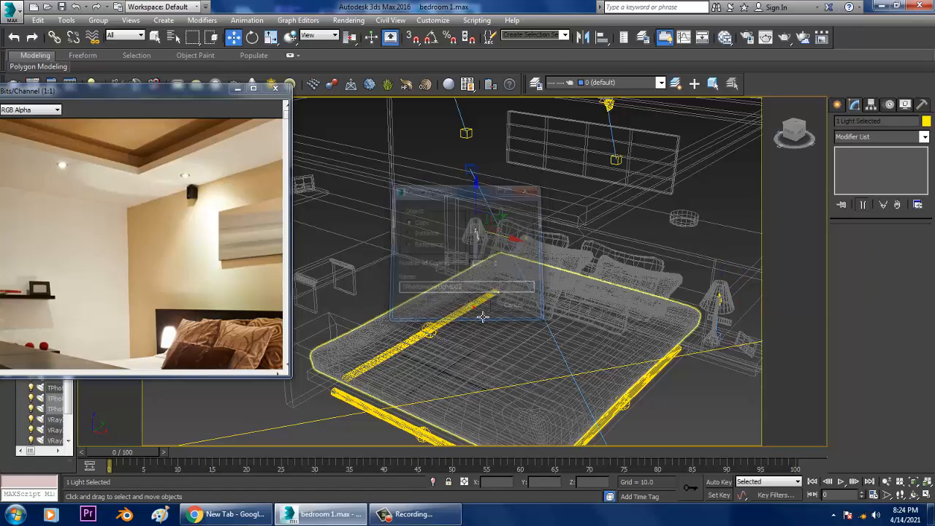
{"action": "key", "text": "z"}
{"action": "mouse_move", "coordinate": [516, 281]}
{"action": "middle_mouse_down", "text": "alt"}
{"action": "mouse_move", "coordinate": [562, 257]}
{"action": "mouse_move", "coordinate": [503, 259]}
{"action": "mouse_move", "coordinate": [532, 265]}
{"action": "mouse_move", "coordinate": [538, 219]}
{"action": "mouse_move", "coordinate": [567, 209]}
{"action": "mouse_move", "coordinate": [575, 258]}
{"action": "middle_mouse_up", "text": "alt"}
{"action": "scroll", "coordinate": [575, 258], "scroll_direction": "down", "scroll_amount": 5}
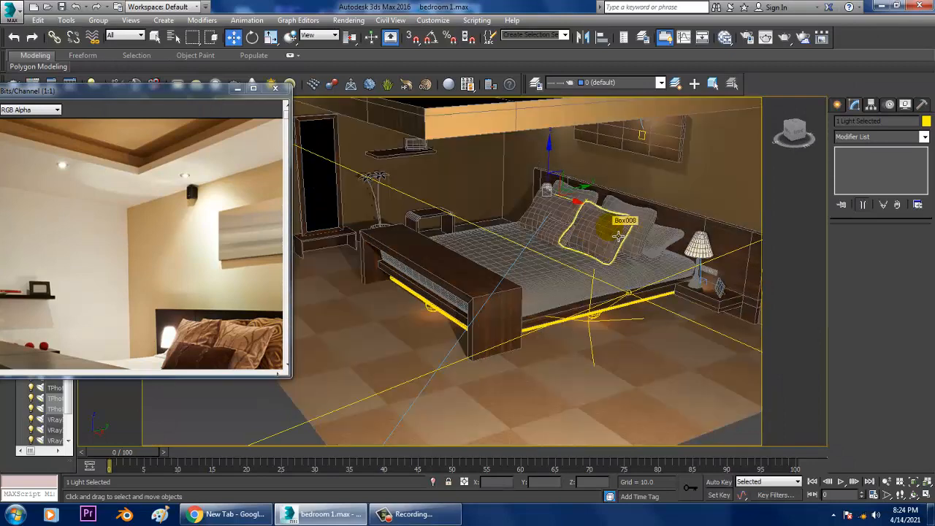
{"action": "middle_click_drag", "start_coordinate": [600, 241], "coordinate": [400, 192], "text": "alt"}
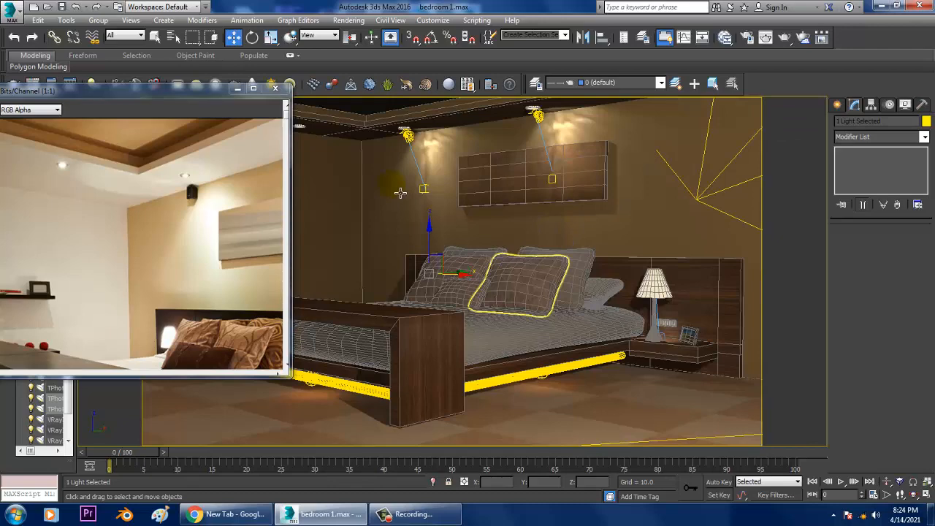
Step: Open the Render Setup, move it clear of the reference photo and review the common output size settings
{"action": "left_click", "coordinate": [349, 19]}
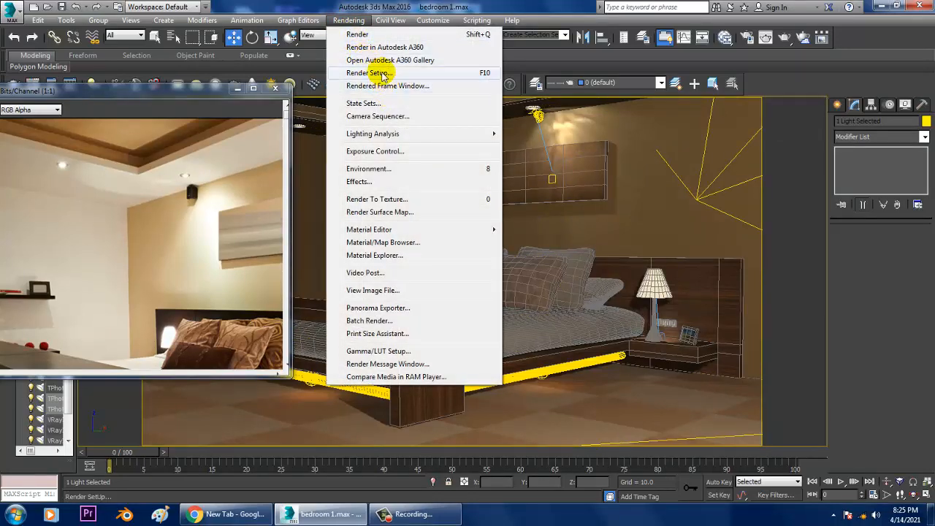
{"action": "left_click", "coordinate": [380, 73]}
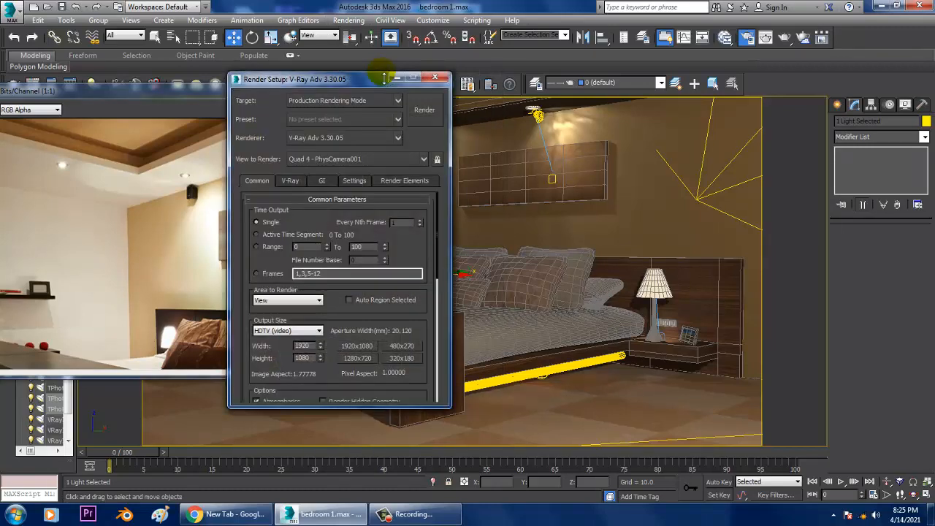
{"action": "left_click_drag", "start_coordinate": [539, 85], "coordinate": [529, 73]}
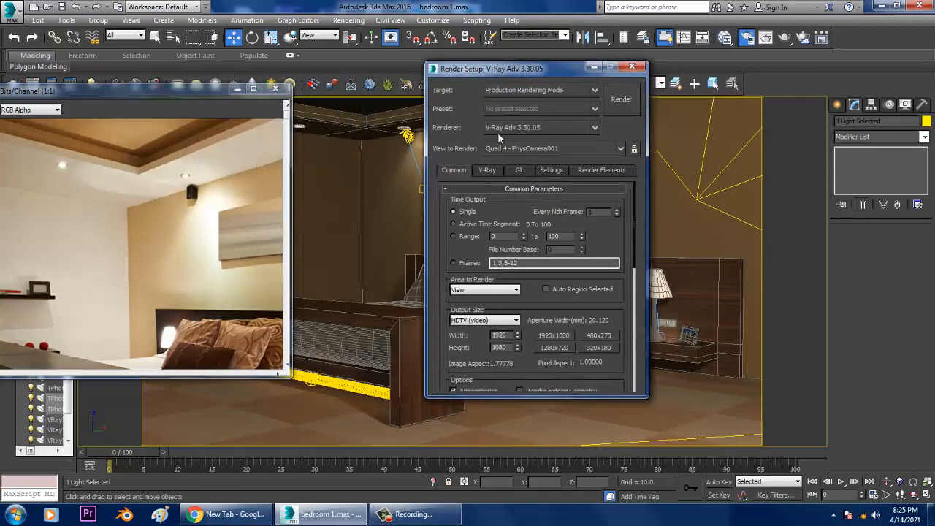
{"action": "left_click", "coordinate": [486, 170]}
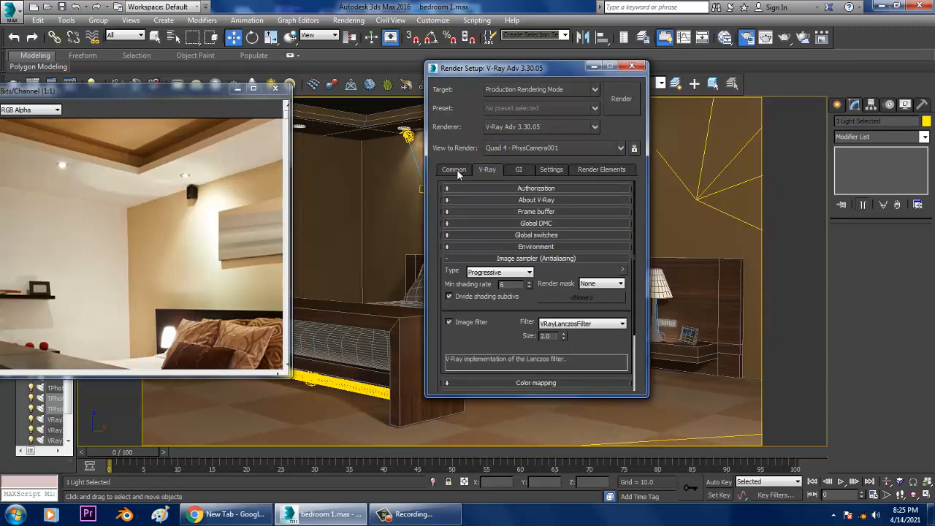
{"action": "left_click", "coordinate": [456, 171]}
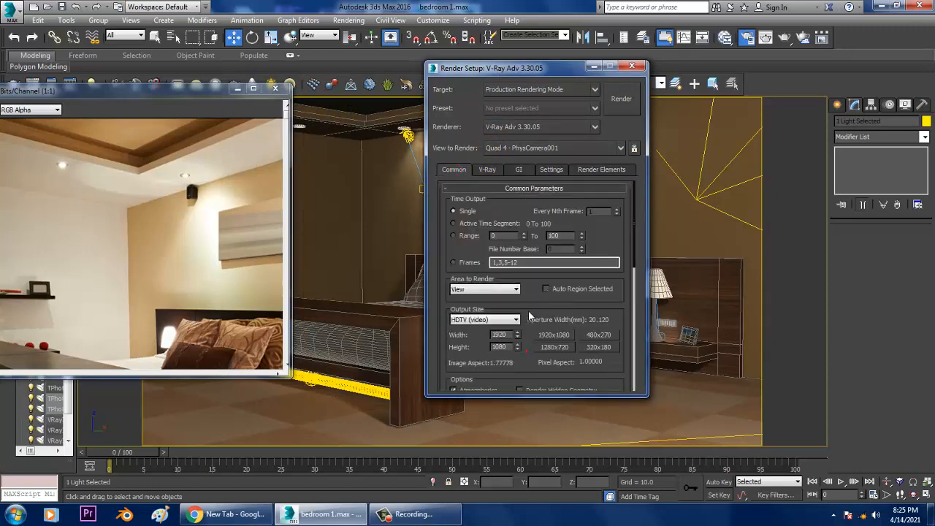
{"action": "scroll", "coordinate": [538, 325], "scroll_direction": "down", "scroll_amount": 2}
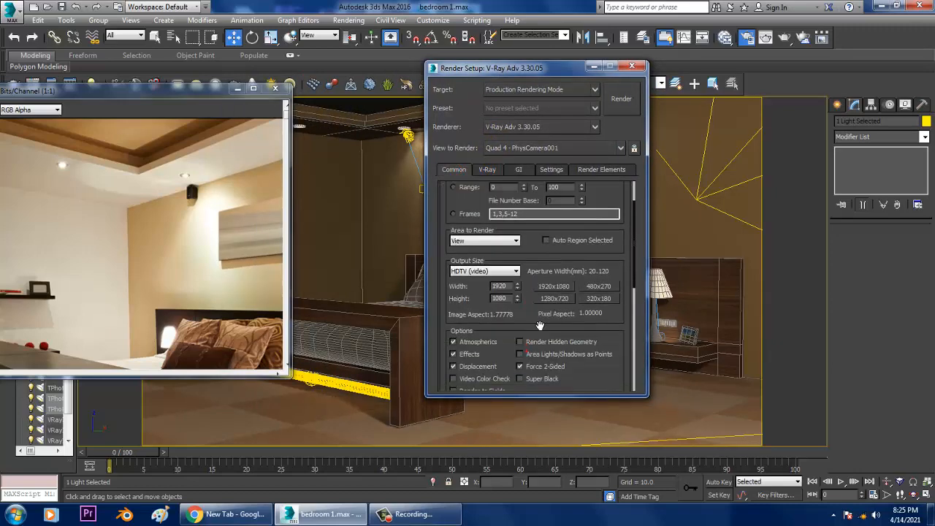
Step: Switch V-Ray's Global DMC settings to Advanced mode and set the noise threshold to 0.001
{"action": "left_click", "coordinate": [484, 169]}
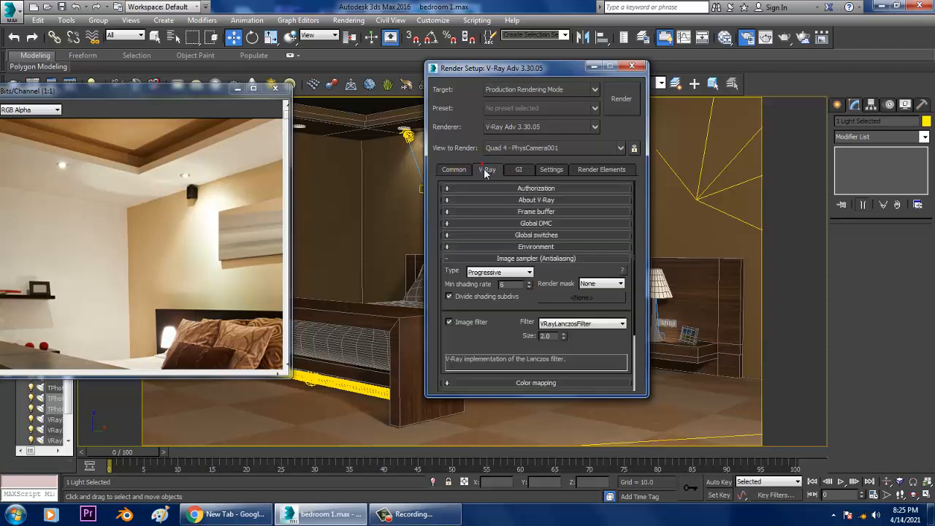
{"action": "left_click", "coordinate": [535, 224]}
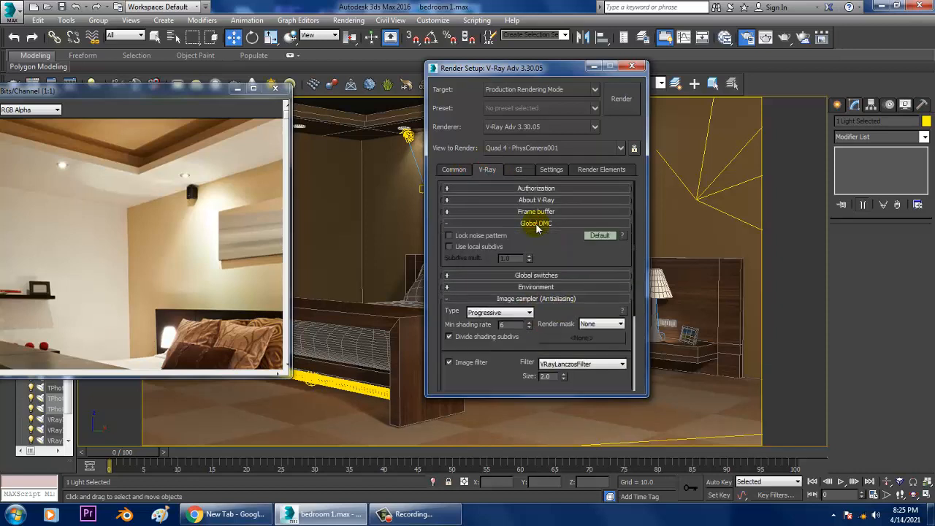
{"action": "left_click", "coordinate": [603, 235]}
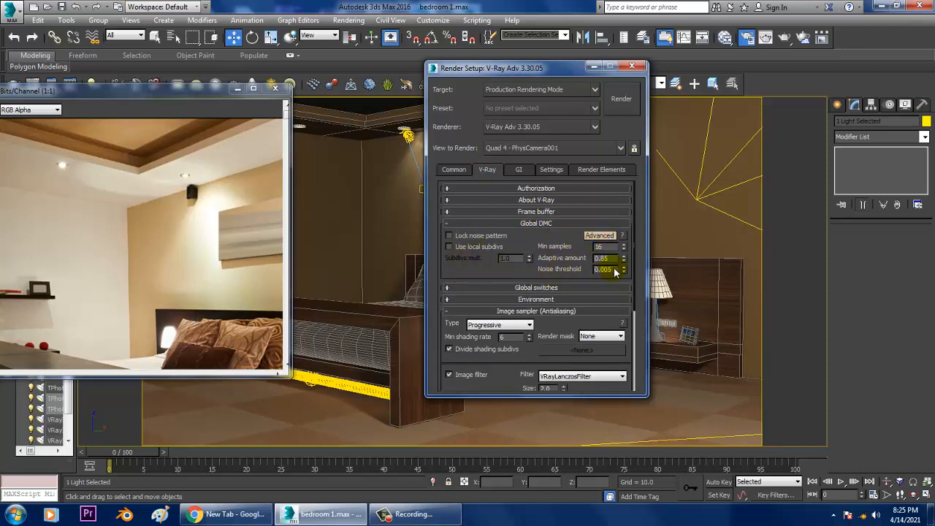
{"action": "double_click", "coordinate": [602, 268]}
{"action": "type", "text": "0.001"}
{"action": "key", "text": "Return"}
Step: Switch V-Ray's Global switches to Advanced mode and expand the Environment settings to review them
{"action": "left_click", "coordinate": [535, 286]}
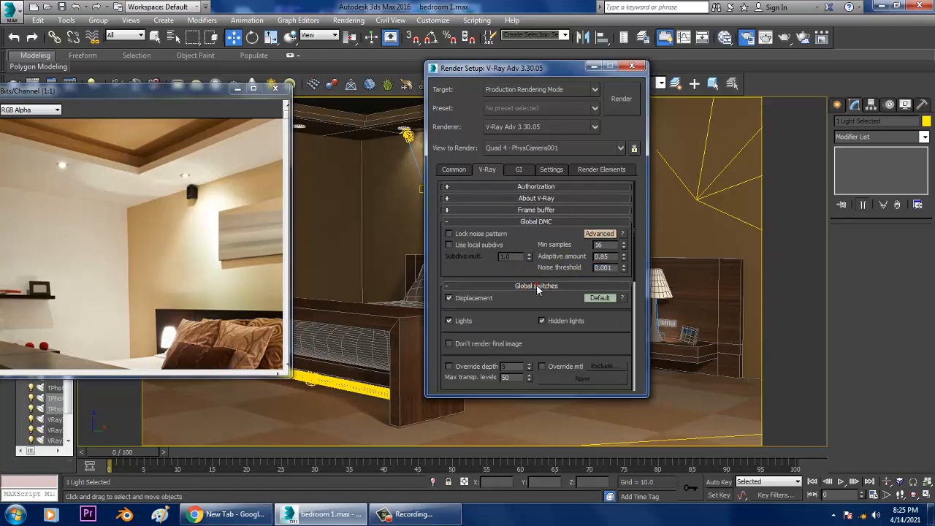
{"action": "left_click", "coordinate": [596, 298]}
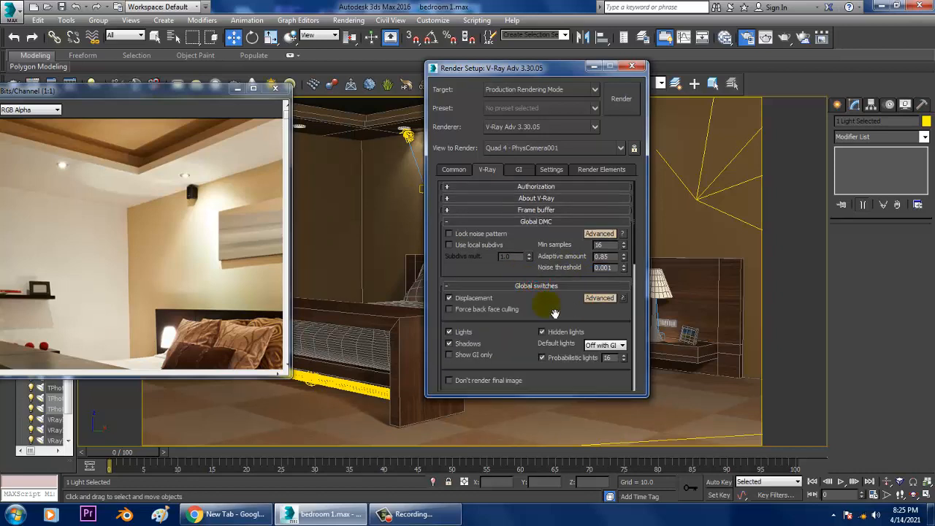
{"action": "scroll", "coordinate": [540, 303], "scroll_direction": "down", "scroll_amount": 3}
{"action": "scroll", "coordinate": [530, 296], "scroll_direction": "down", "scroll_amount": 1}
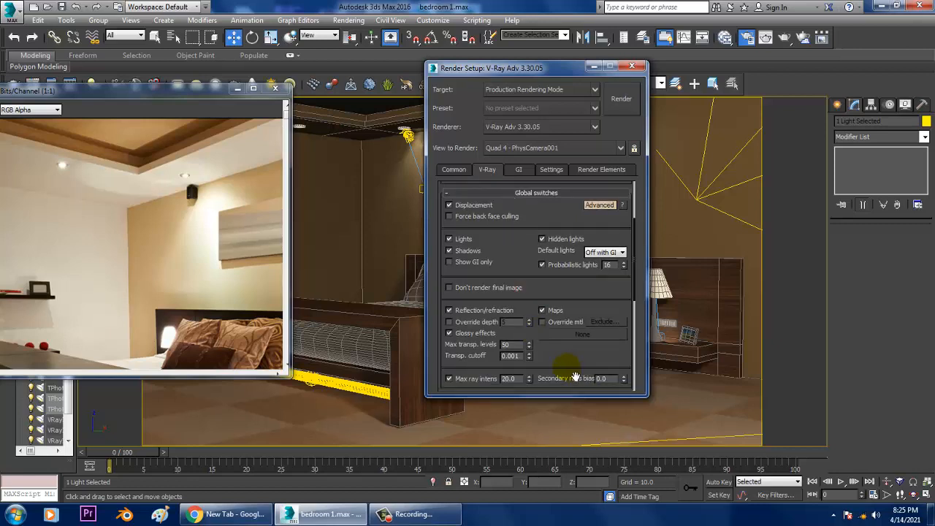
{"action": "scroll", "coordinate": [561, 268], "scroll_direction": "down", "scroll_amount": 5}
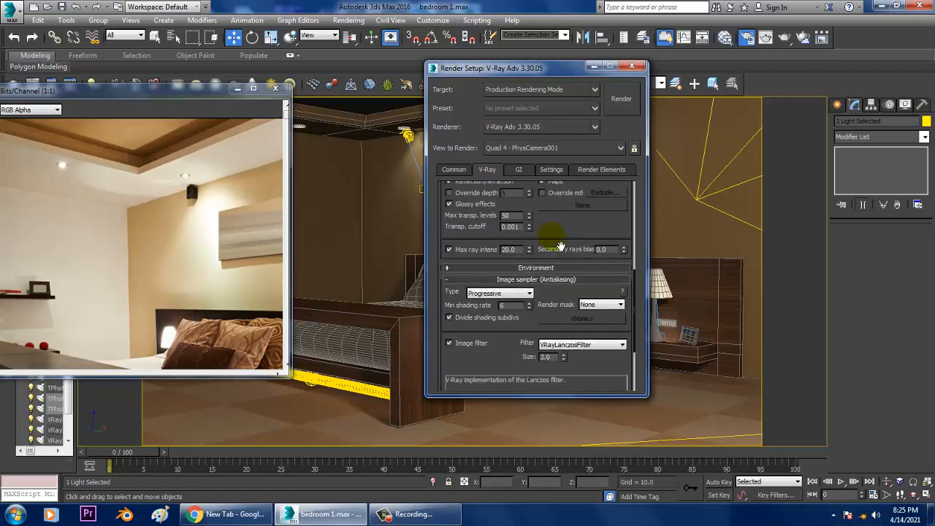
{"action": "left_click", "coordinate": [535, 268]}
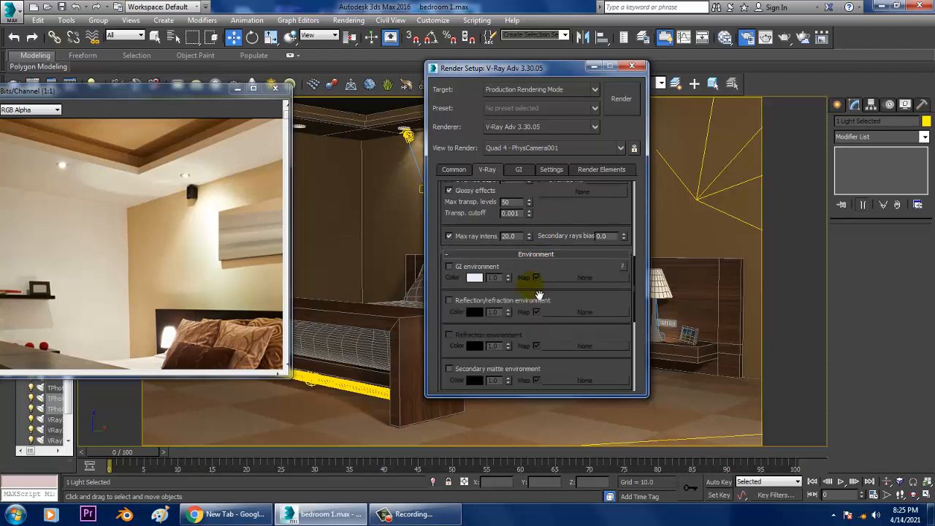
{"action": "scroll", "coordinate": [521, 321], "scroll_direction": "down", "scroll_amount": 4}
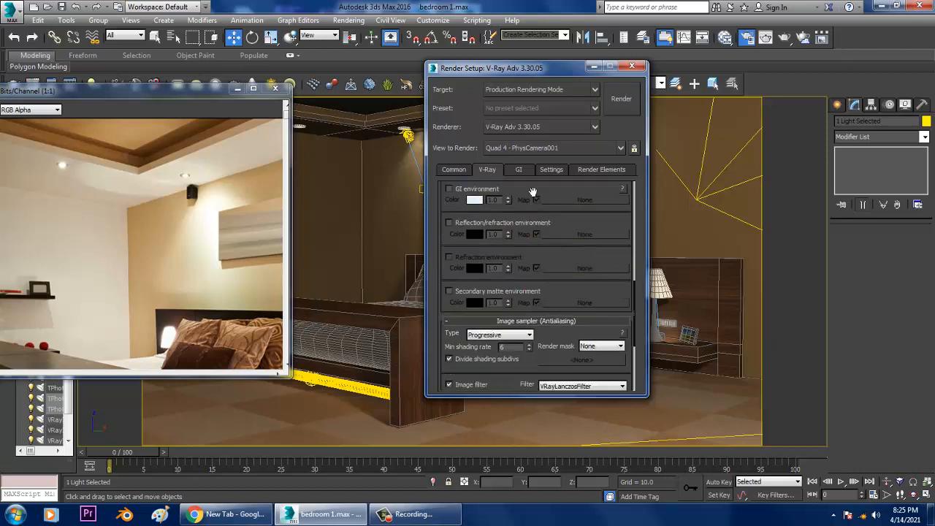
{"action": "scroll", "coordinate": [517, 341], "scroll_direction": "down", "scroll_amount": 1}
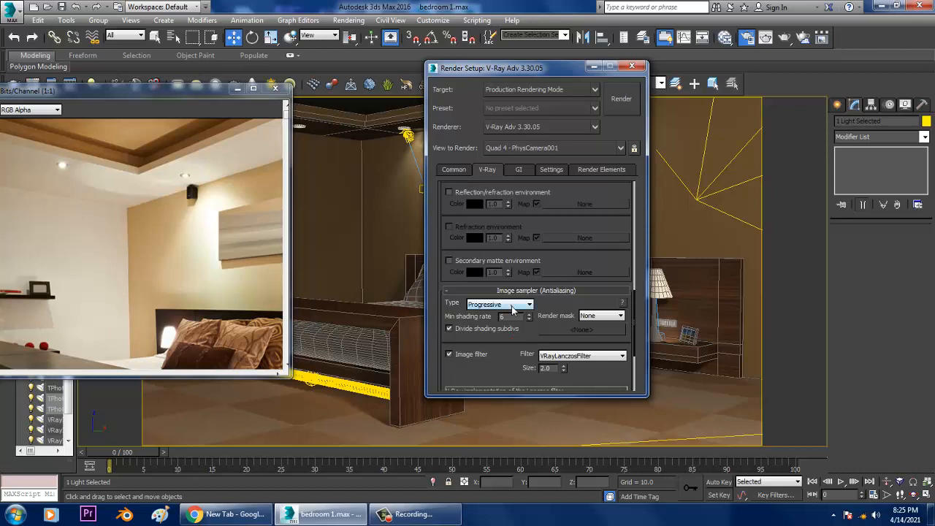
Step: Set the image sampler type to Adaptive subdivision and the image filter to Mitchell-Netravali
{"action": "left_click", "coordinate": [514, 307]}
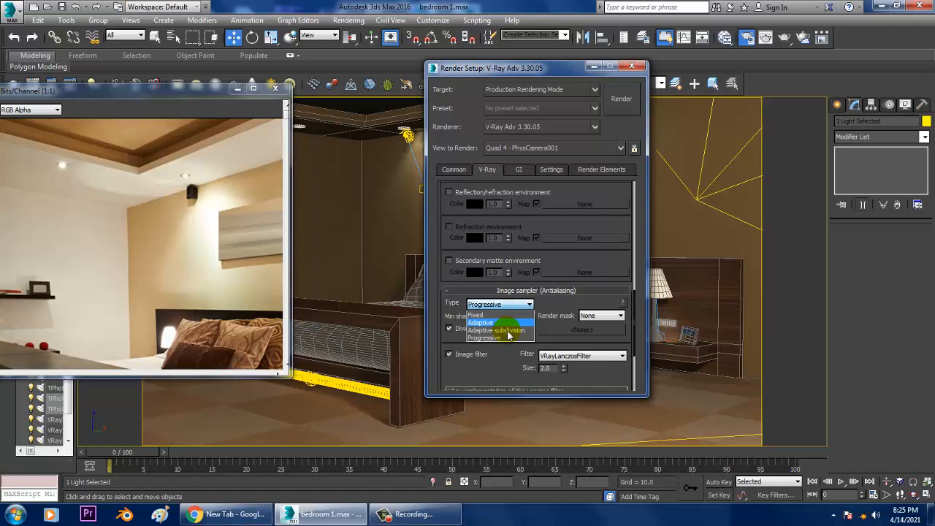
{"action": "left_click", "coordinate": [509, 330]}
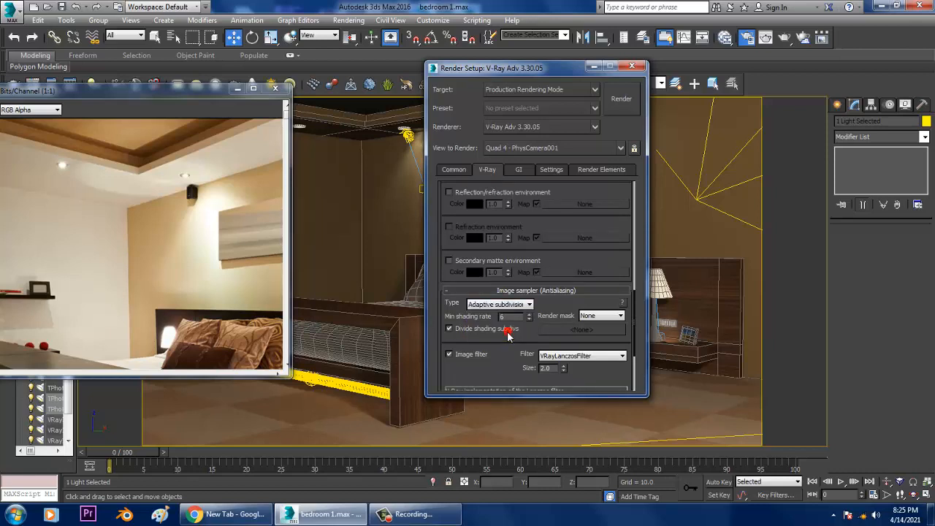
{"action": "mouse_move", "coordinate": [509, 335]}
{"action": "mouse_move", "coordinate": [509, 309]}
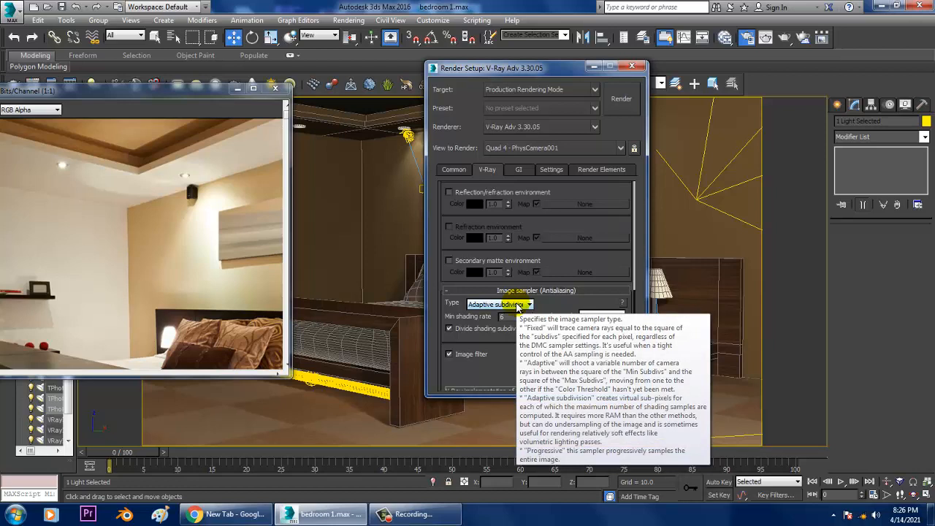
{"action": "left_click_drag", "start_coordinate": [522, 361], "coordinate": [522, 329]}
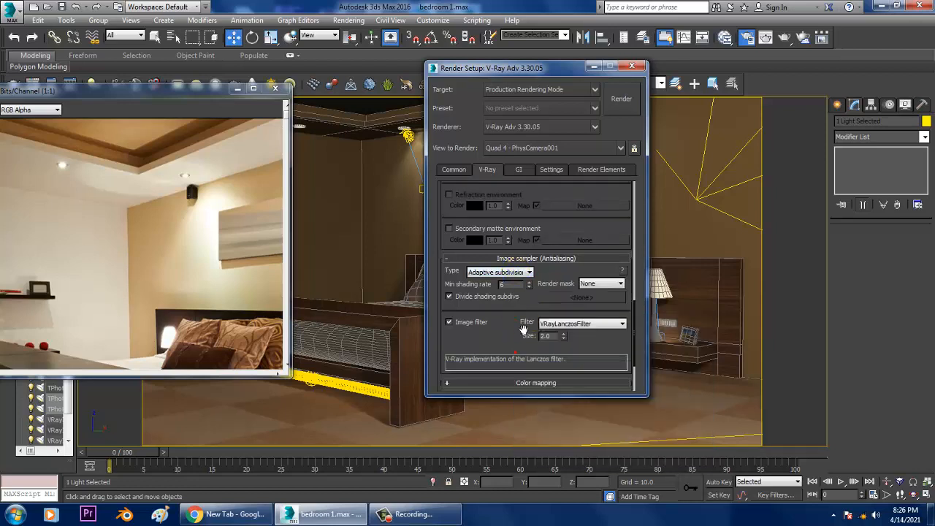
{"action": "left_click", "coordinate": [600, 324]}
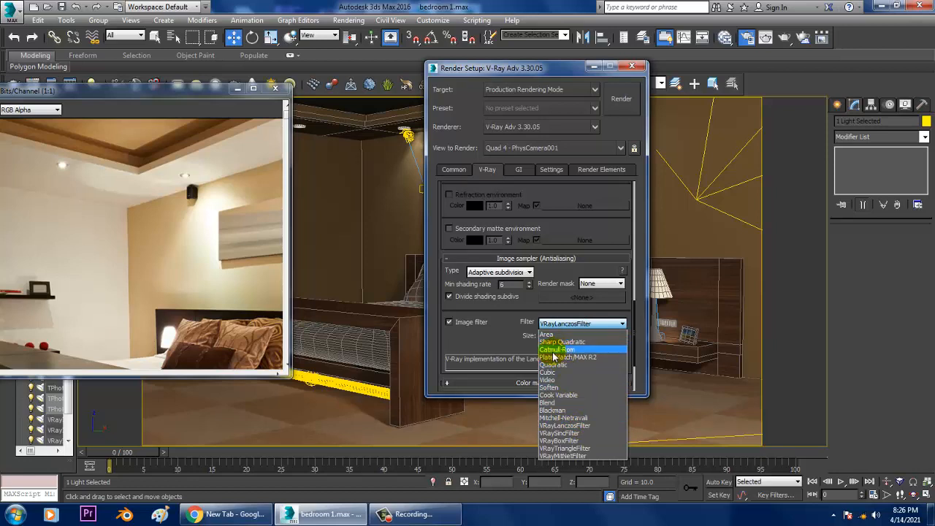
{"action": "left_click", "coordinate": [578, 419]}
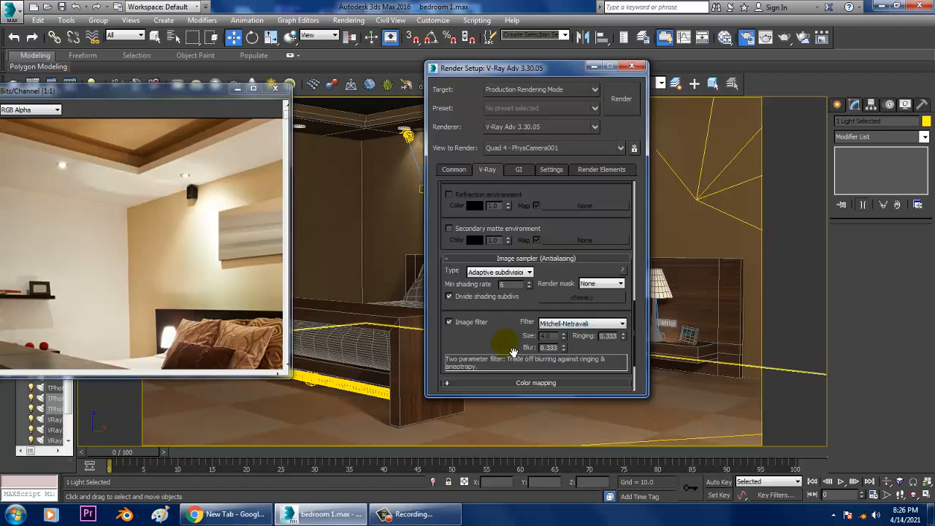
Step: Set the color mapping type to Exponential and switch its settings to Advanced mode
{"action": "scroll", "coordinate": [504, 283], "scroll_direction": "down", "scroll_amount": 2}
{"action": "scroll", "coordinate": [504, 283], "scroll_direction": "down", "scroll_amount": 2}
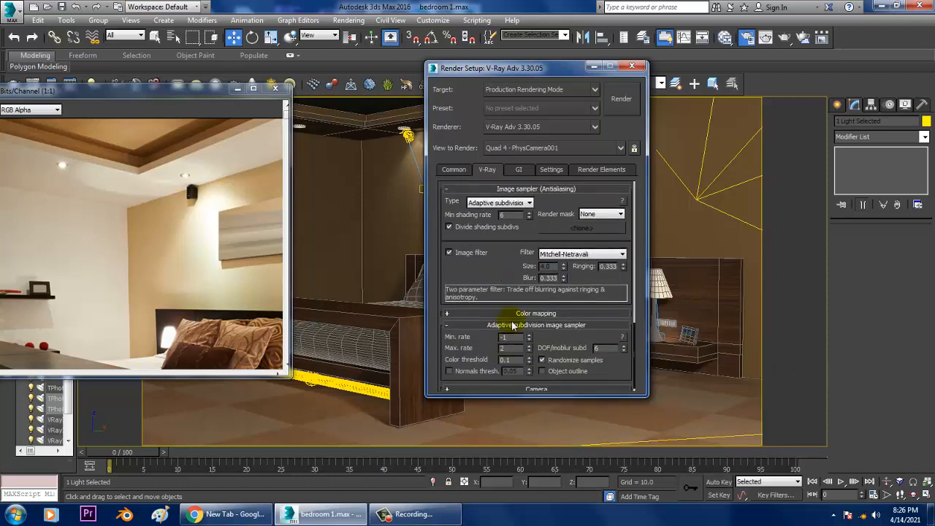
{"action": "left_click", "coordinate": [504, 312]}
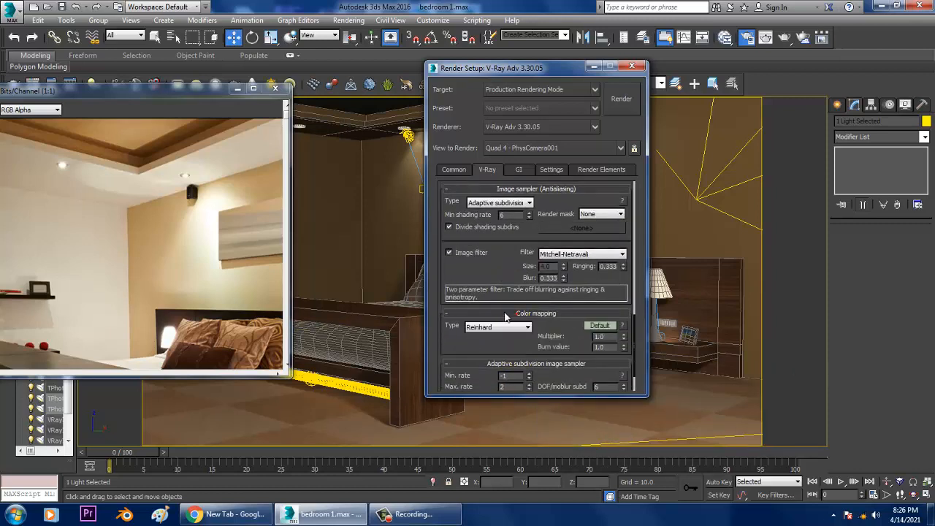
{"action": "left_click", "coordinate": [503, 328]}
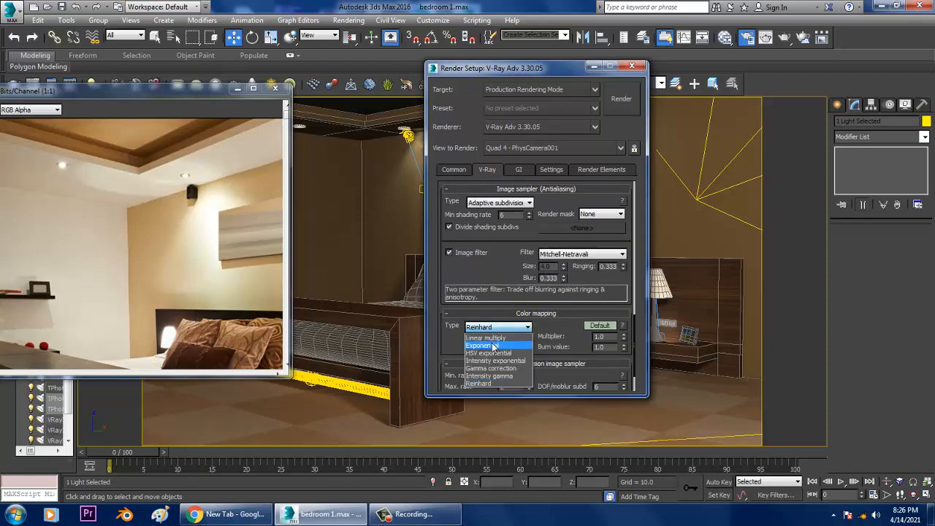
{"action": "left_click", "coordinate": [493, 345]}
{"action": "left_click", "coordinate": [592, 326]}
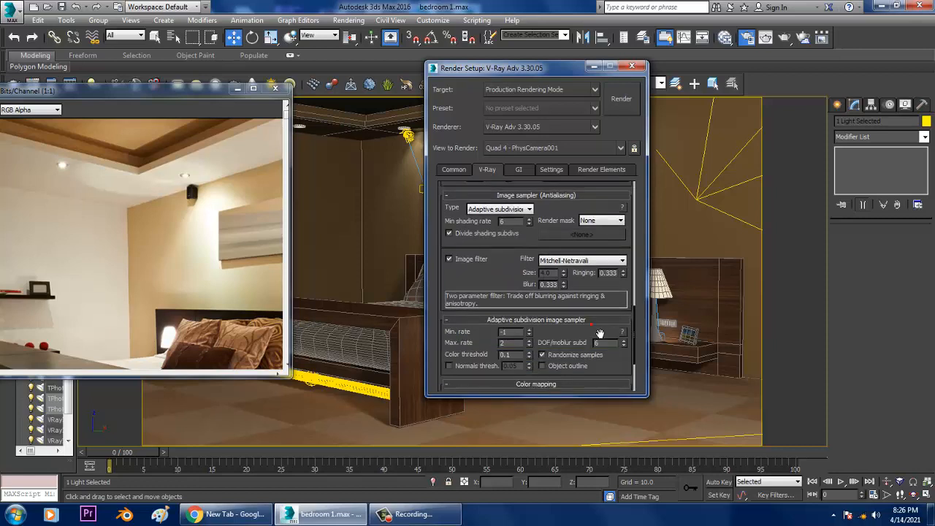
{"action": "scroll", "coordinate": [548, 336], "scroll_direction": "down", "scroll_amount": 2}
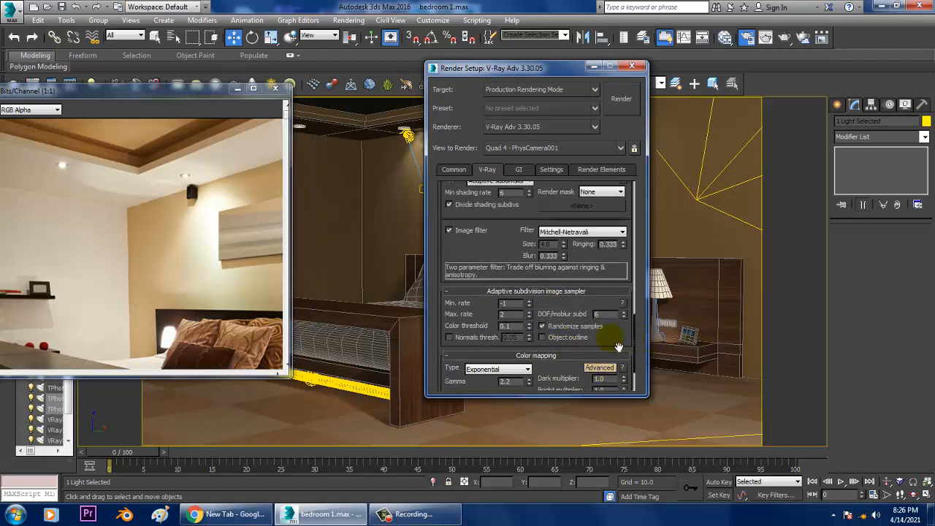
Step: Enable global illumination with Irradiance map as the primary engine, and switch the GI settings to Advanced mode
{"action": "left_click", "coordinate": [519, 170]}
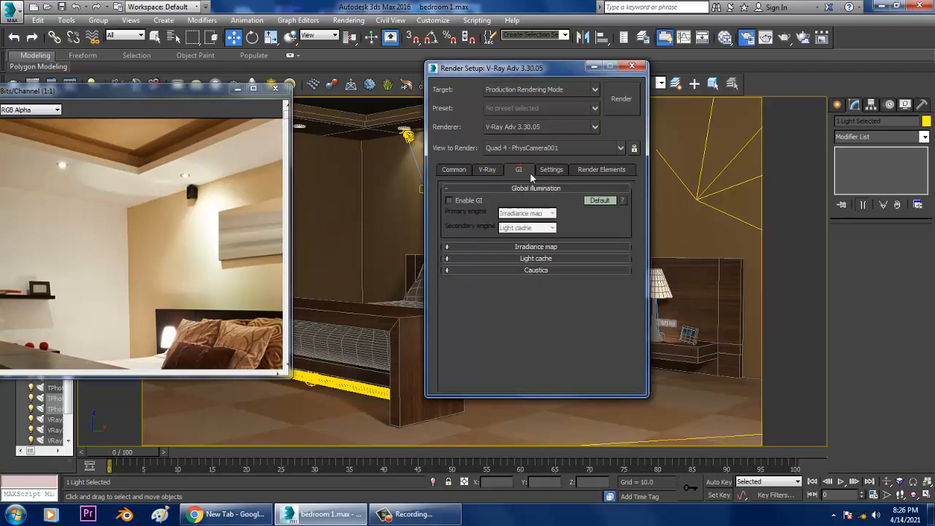
{"action": "left_click", "coordinate": [463, 202]}
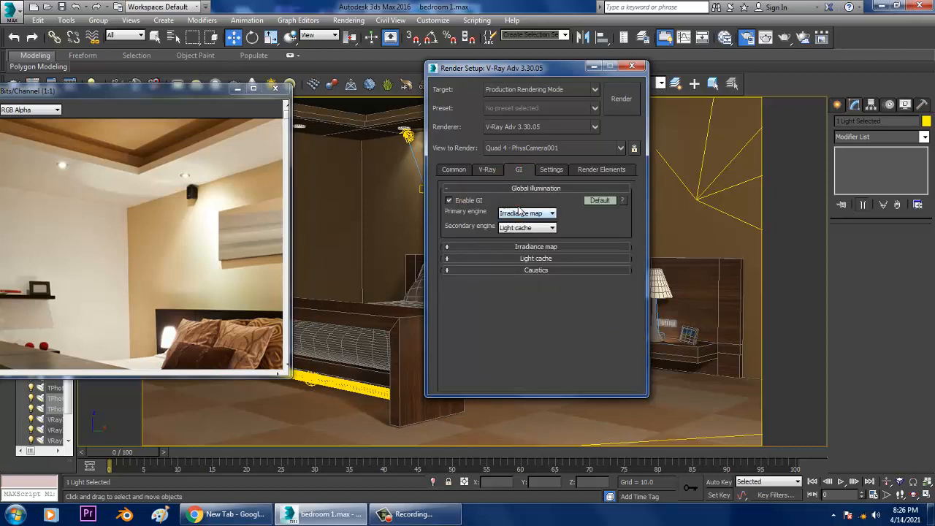
{"action": "left_click", "coordinate": [520, 212]}
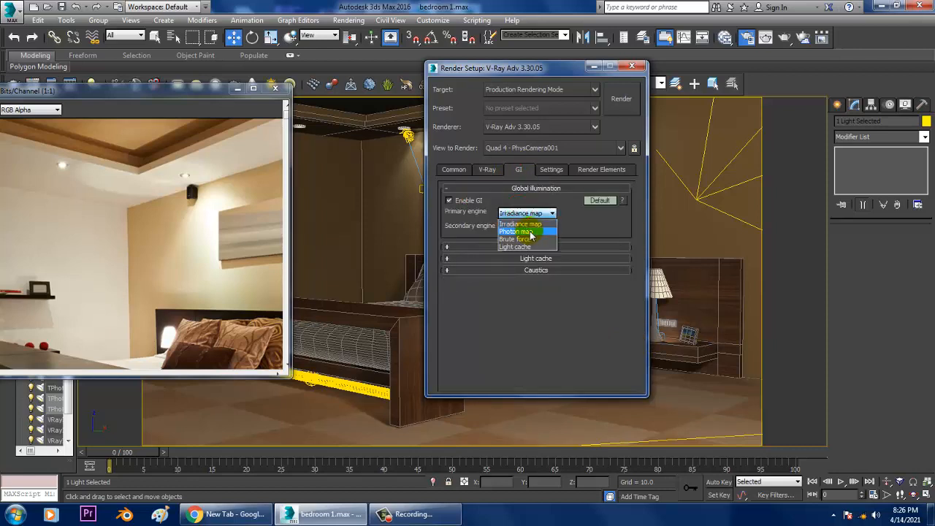
{"action": "left_click", "coordinate": [534, 223]}
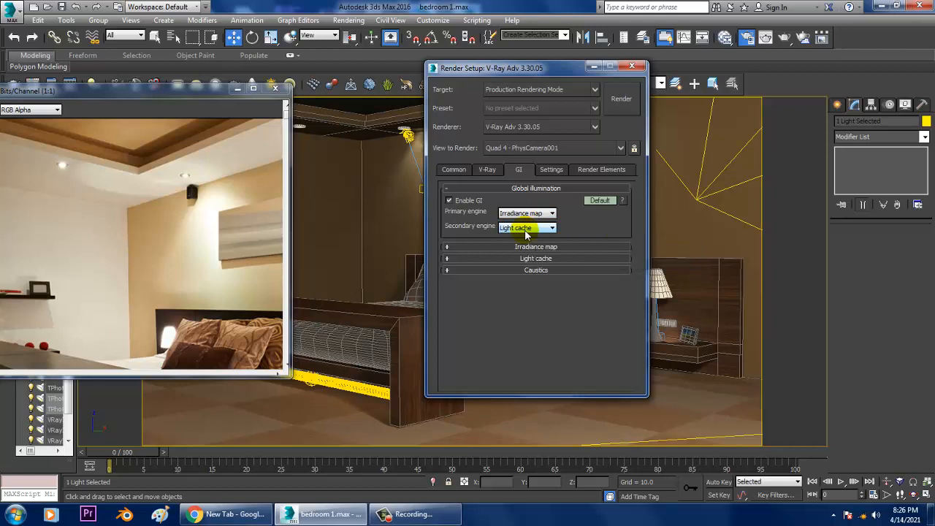
{"action": "left_click", "coordinate": [599, 201]}
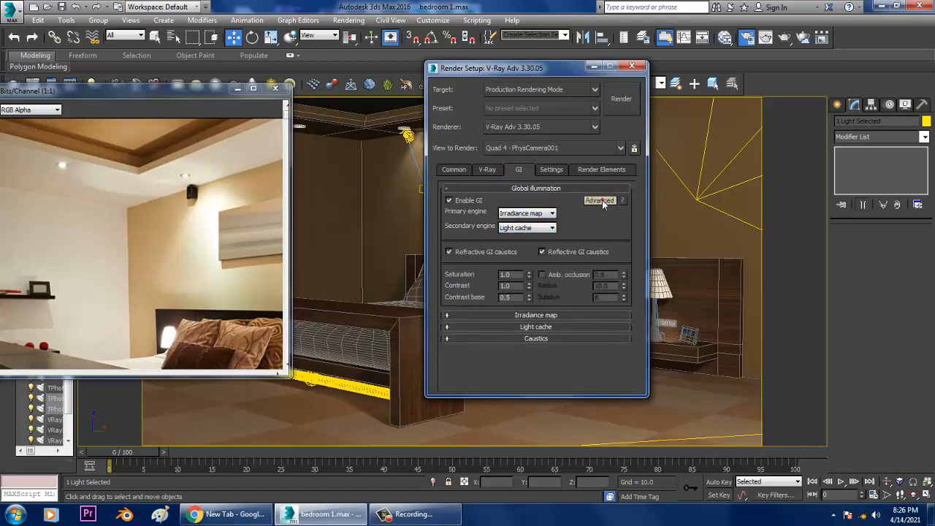
Step: Expand the Irradiance map settings and set the current preset to Medium
{"action": "left_click", "coordinate": [544, 316]}
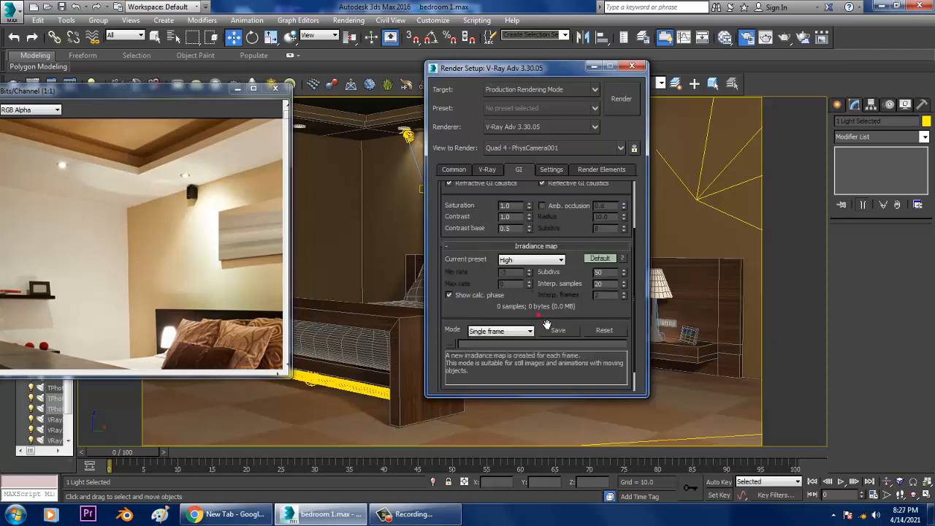
{"action": "left_click", "coordinate": [551, 260]}
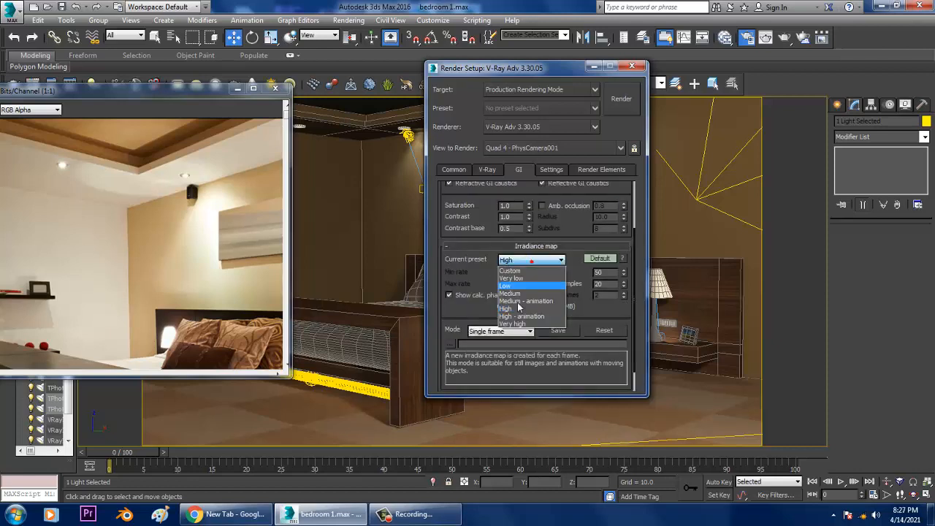
{"action": "left_click", "coordinate": [515, 292]}
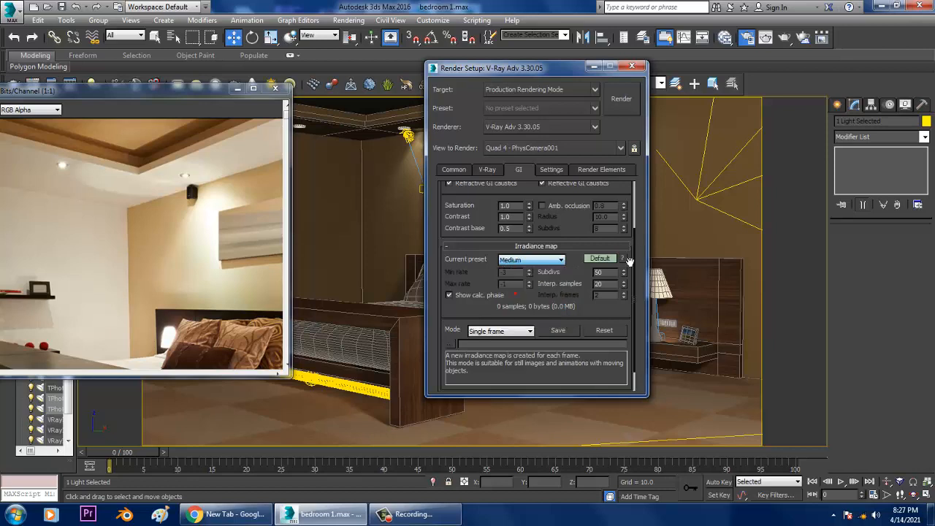
Step: Switch the Irradiance map settings to Advanced mode and set Subdivs to 160 and Interp. samples to 50
{"action": "scroll", "coordinate": [603, 254], "scroll_direction": "up", "scroll_amount": 2}
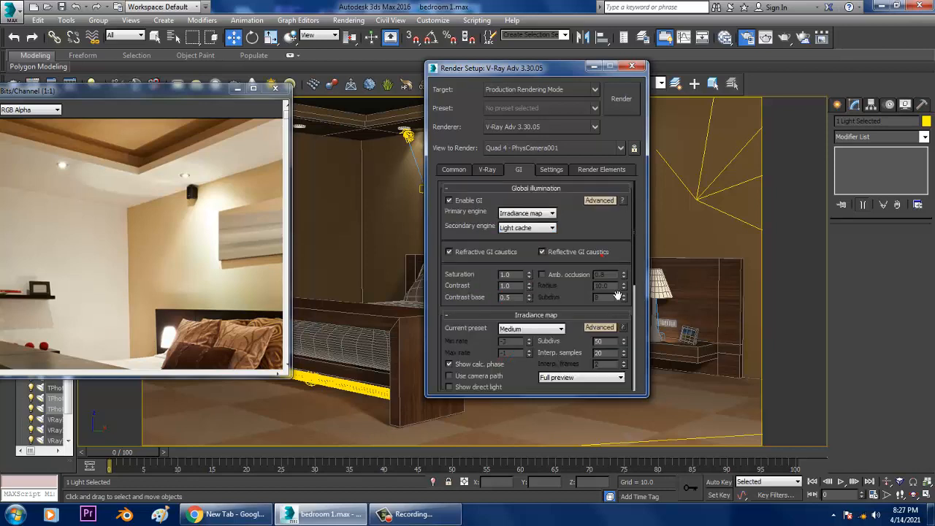
{"action": "left_click_drag", "start_coordinate": [604, 341], "coordinate": [568, 343]}
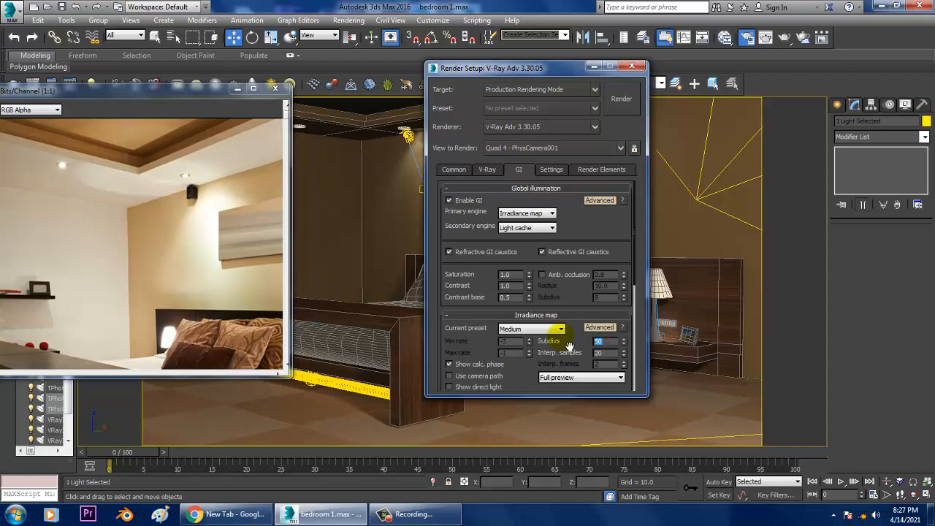
{"action": "type", "text": "16"}
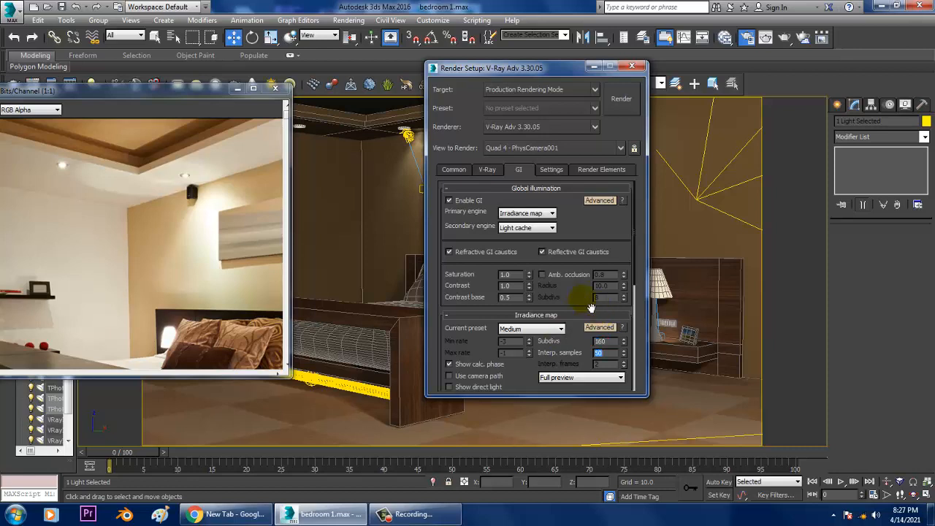
Step: Expand the Light cache settings and set Subdivs to 1200
{"action": "left_click_drag", "start_coordinate": [591, 306], "coordinate": [549, 147]}
{"action": "left_click_drag", "start_coordinate": [525, 386], "coordinate": [519, 314]}
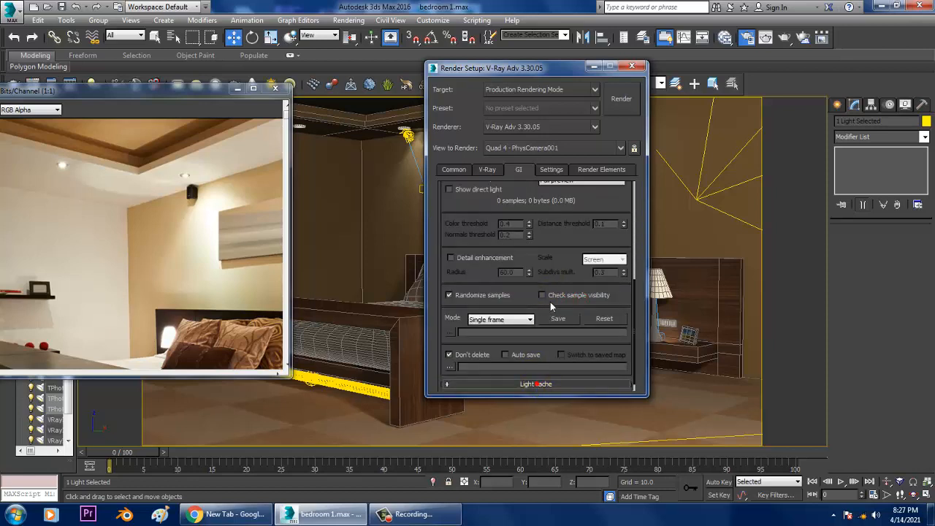
{"action": "left_click", "coordinate": [535, 384]}
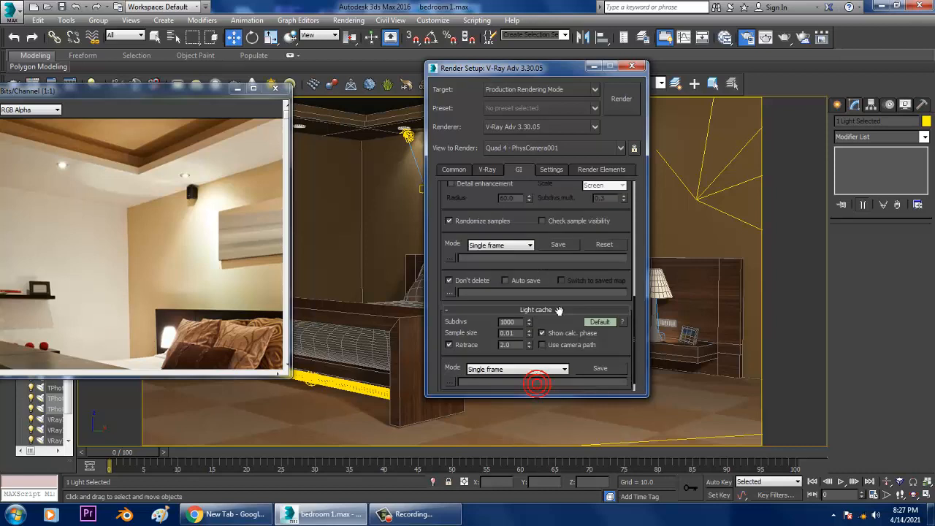
{"action": "double_click", "coordinate": [520, 323]}
{"action": "type", "text": "1200"}
{"action": "key", "text": "Return"}
{"action": "scroll", "coordinate": [562, 167], "scroll_direction": "up", "scroll_amount": 3}
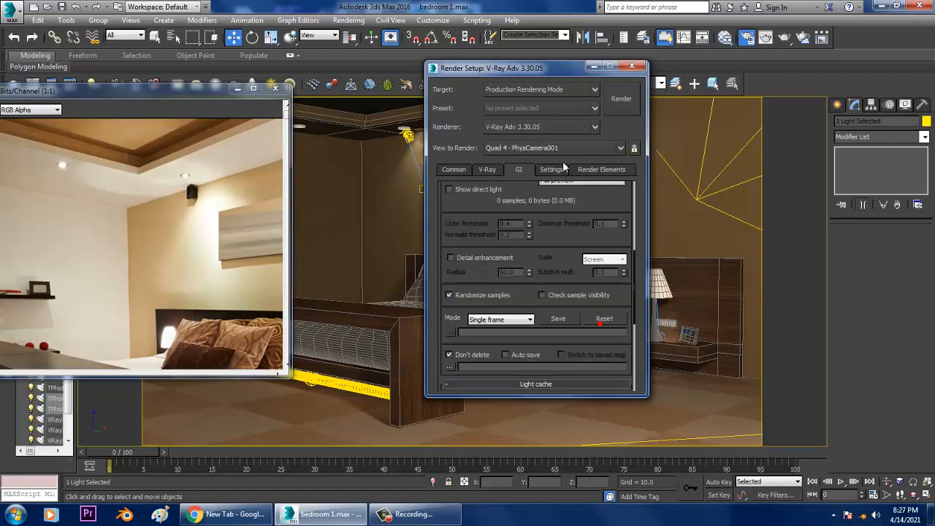
Step: Minimize the Render Setup and reference photo windows, and run a test render of the PhysCamera001 view
{"action": "left_click", "coordinate": [593, 65]}
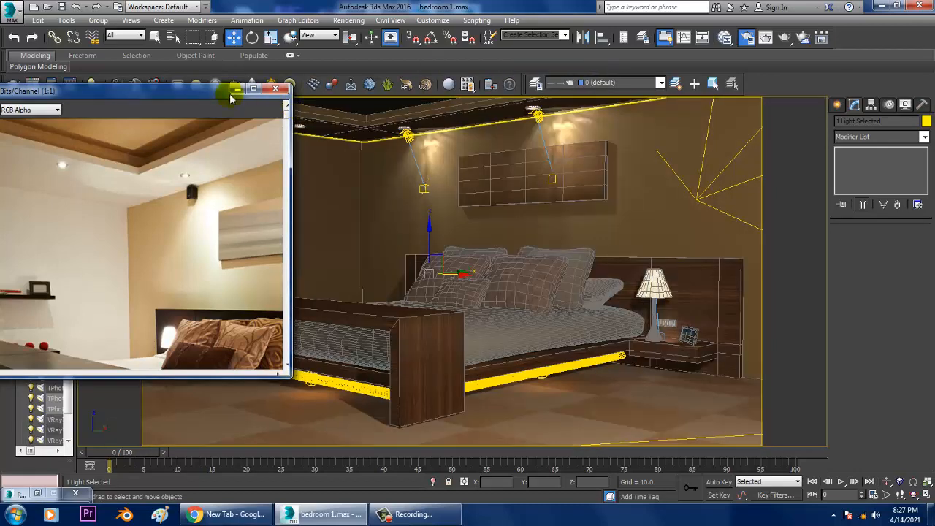
{"action": "left_click", "coordinate": [236, 88]}
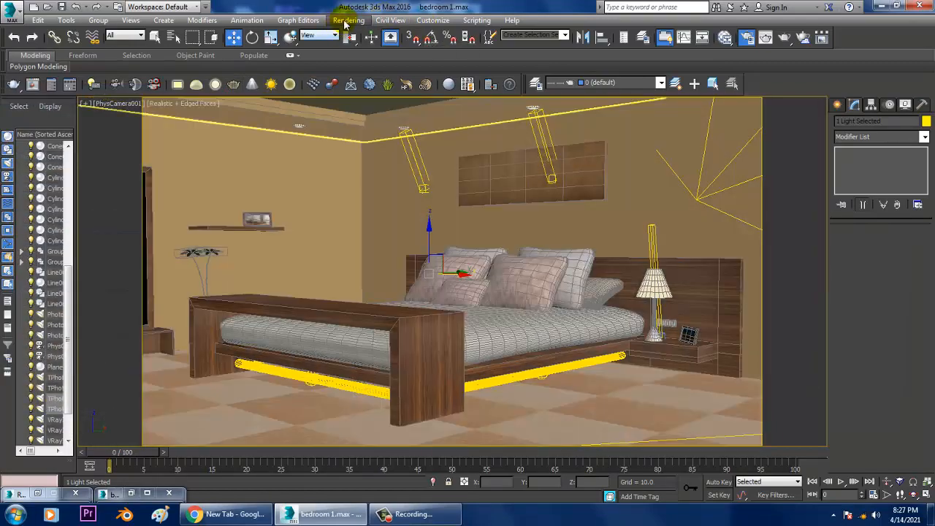
{"action": "left_click", "coordinate": [349, 20]}
{"action": "left_click", "coordinate": [357, 35]}
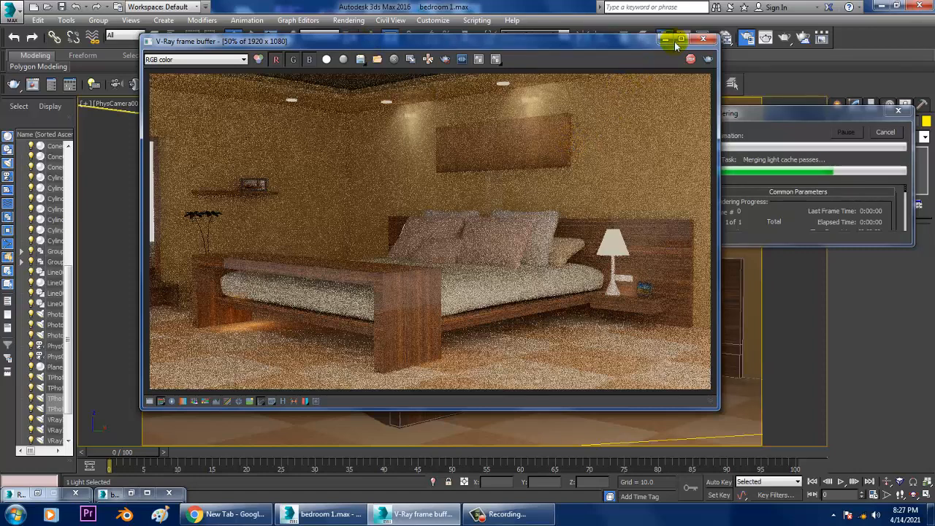
{"action": "left_click", "coordinate": [702, 39]}
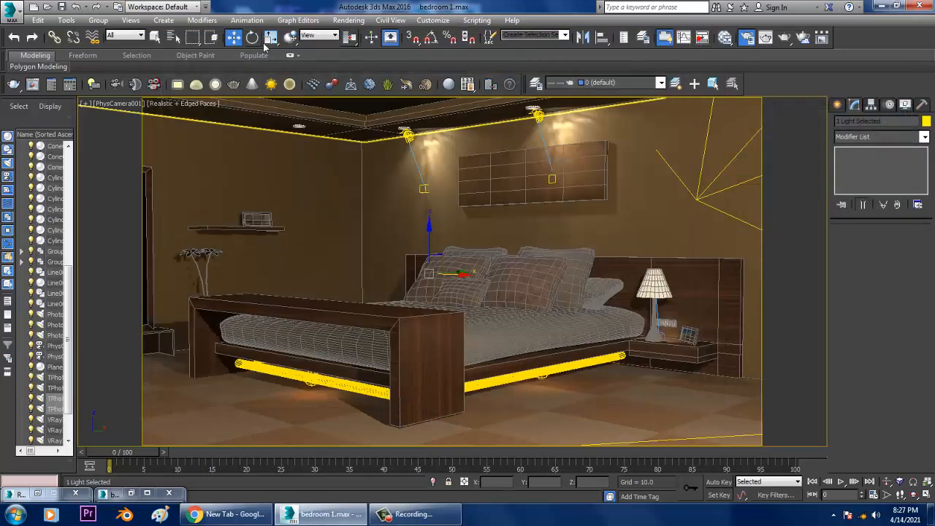
Step: Switch to Chrome and open google.com
{"action": "left_click", "coordinate": [351, 22]}
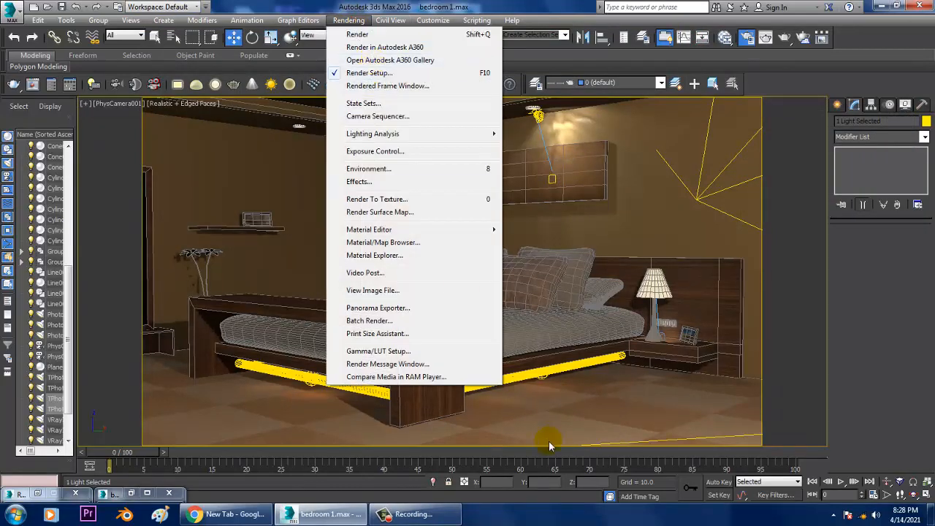
{"action": "left_click", "coordinate": [236, 515]}
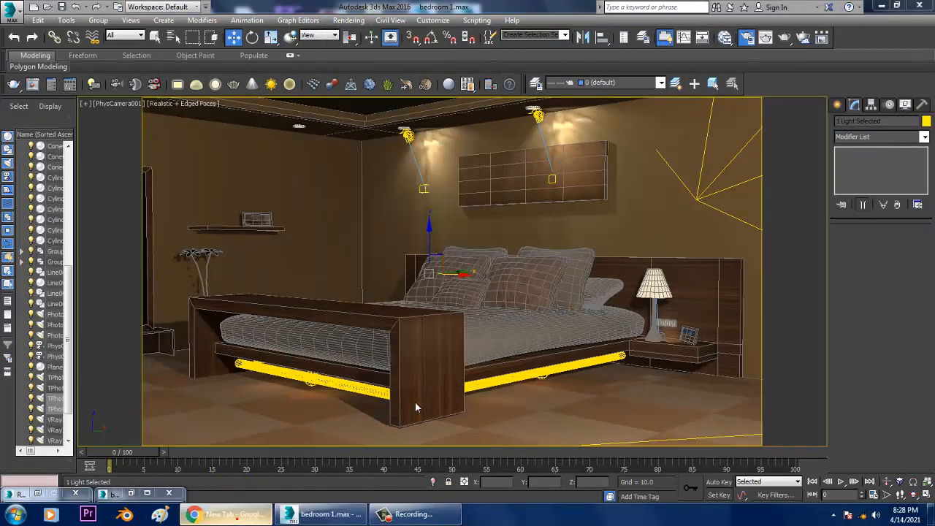
{"action": "left_click", "coordinate": [250, 514]}
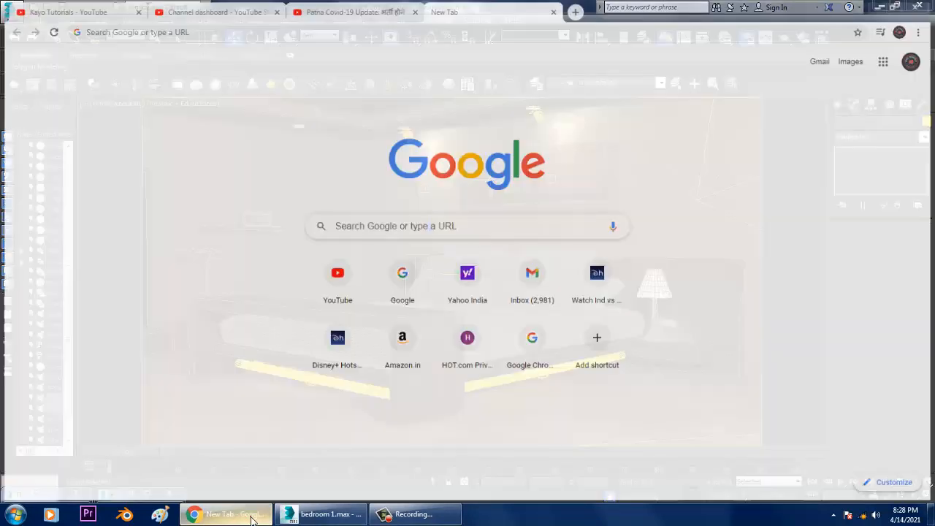
{"action": "left_click", "coordinate": [210, 517]}
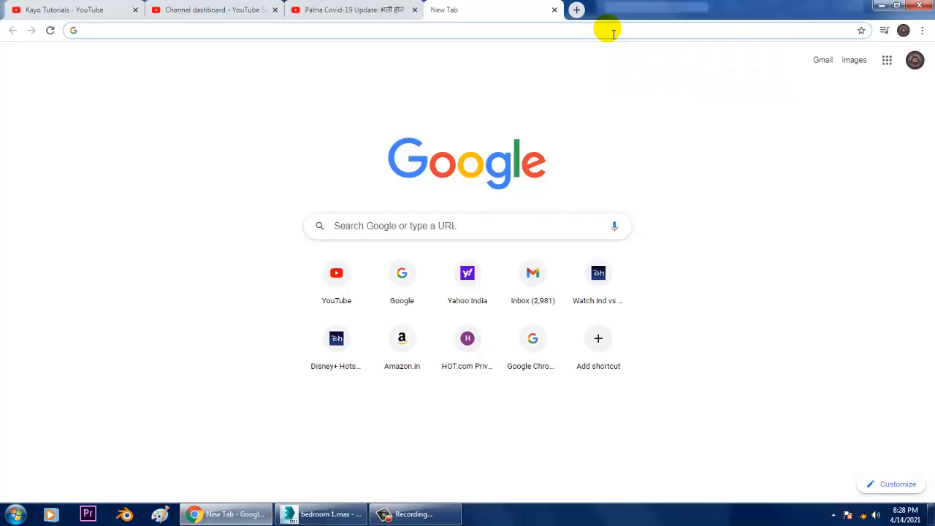
{"action": "left_click", "coordinate": [426, 31]}
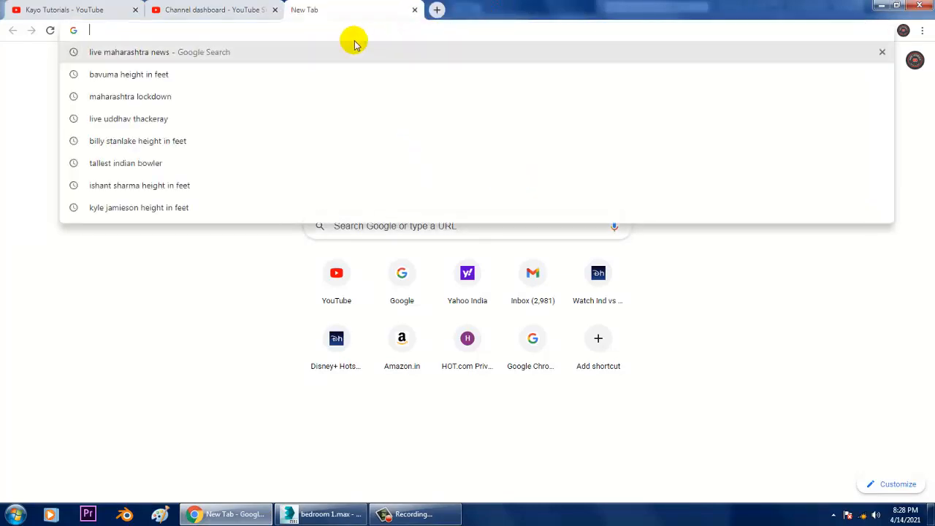
{"action": "type", "text": "google.com"}
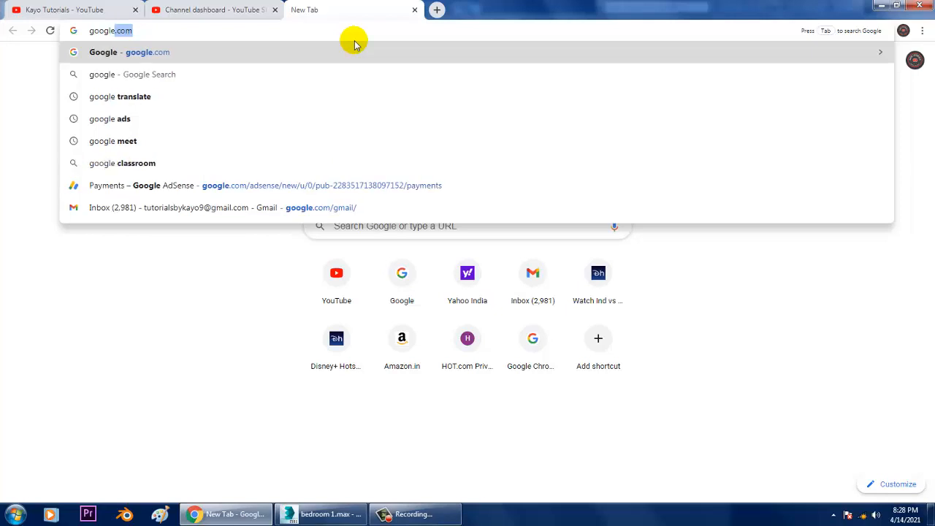
{"action": "key", "text": "Return"}
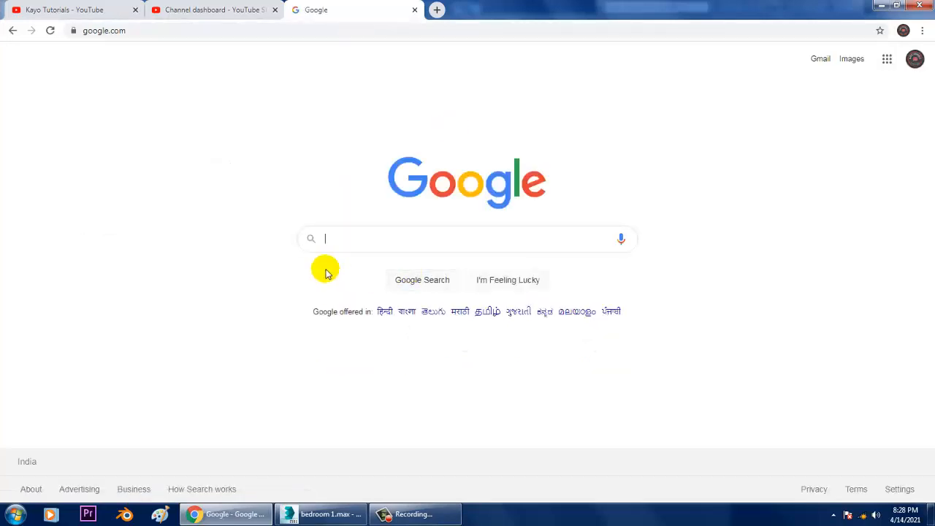
Step: Search Google Images for "hdri night"
{"action": "left_click", "coordinate": [397, 244]}
{"action": "type", "text": "hdri "}
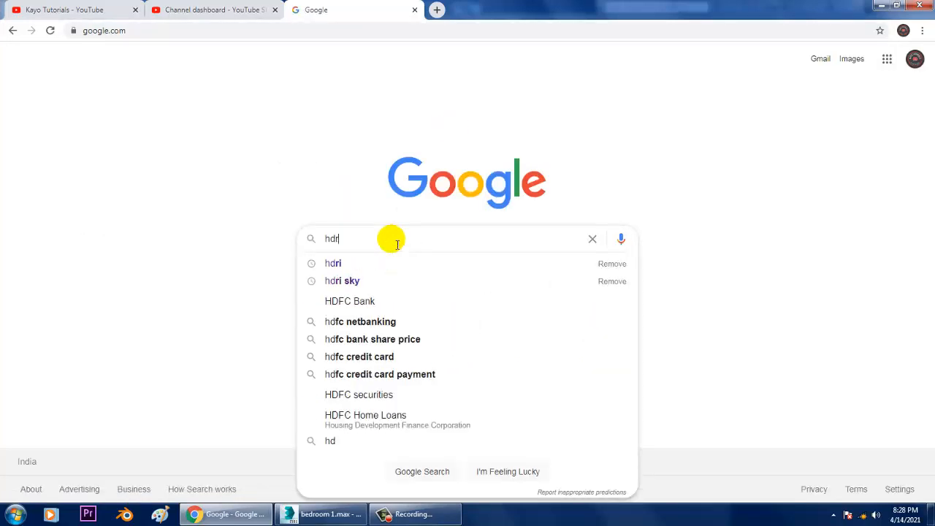
{"action": "type", "text": "night"}
{"action": "key", "text": "Return"}
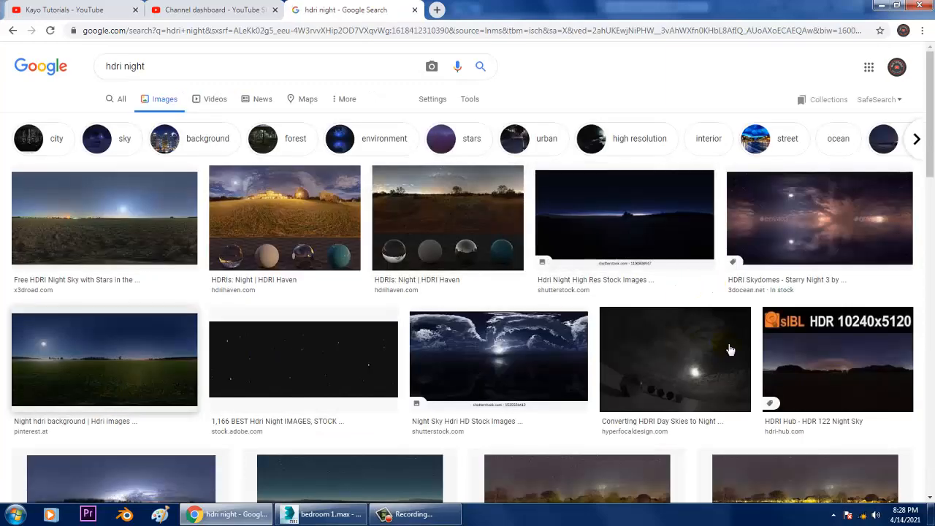
Step: Browse the night HDRI images and open the preview of "Skydome HDRI - Starlight Sky 3" from CGTrader
{"action": "scroll", "coordinate": [287, 410], "scroll_direction": "down", "scroll_amount": 2}
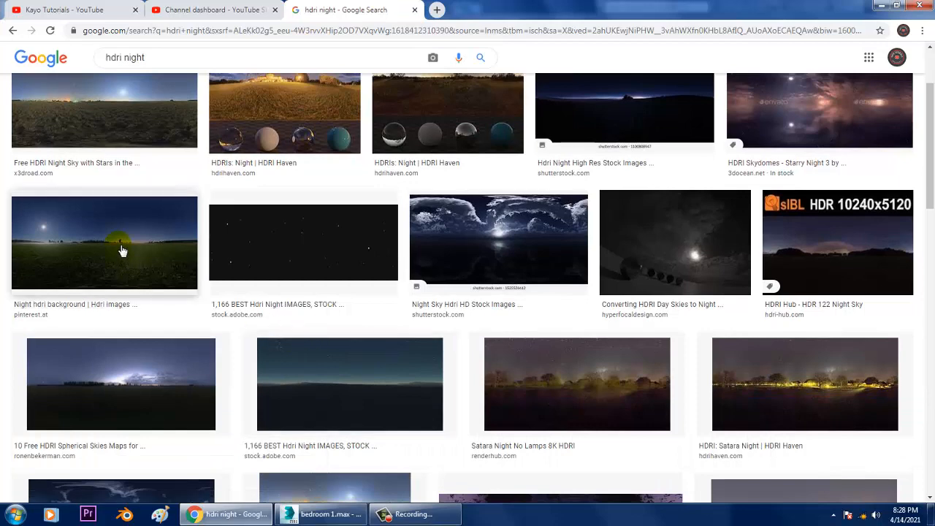
{"action": "scroll", "coordinate": [490, 324], "scroll_direction": "down", "scroll_amount": 6}
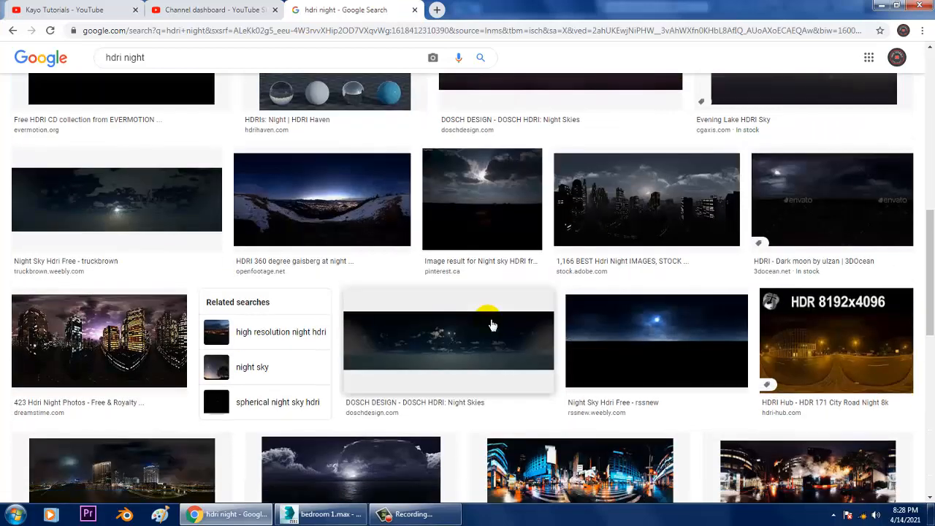
{"action": "scroll", "coordinate": [490, 324], "scroll_direction": "down", "scroll_amount": 3}
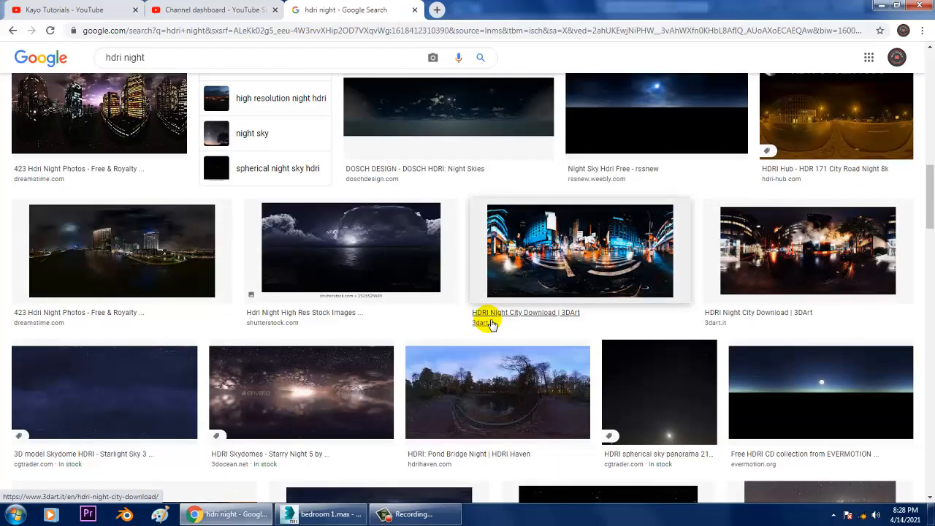
{"action": "left_click", "coordinate": [117, 399]}
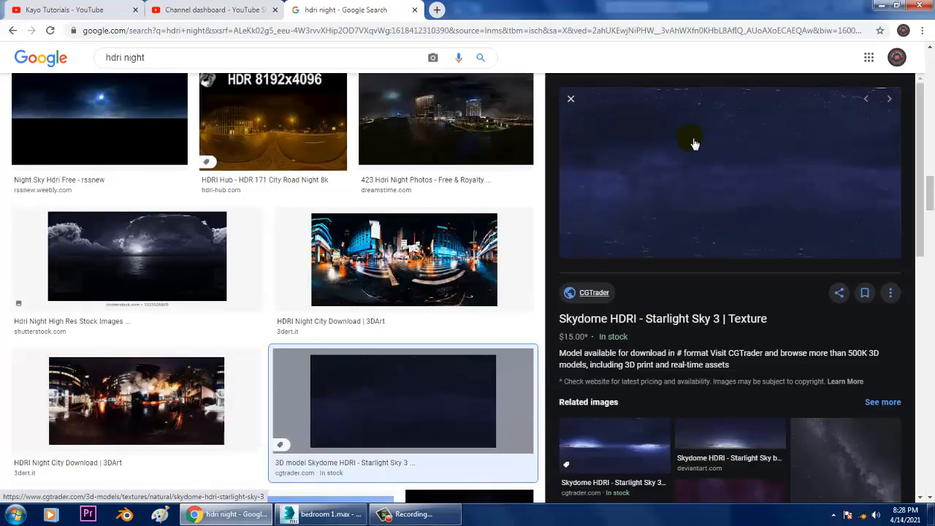
Step: Save the previewed starlight sky image to the Desktop as a JPEG named "hdri night"
{"action": "right_click", "coordinate": [691, 135]}
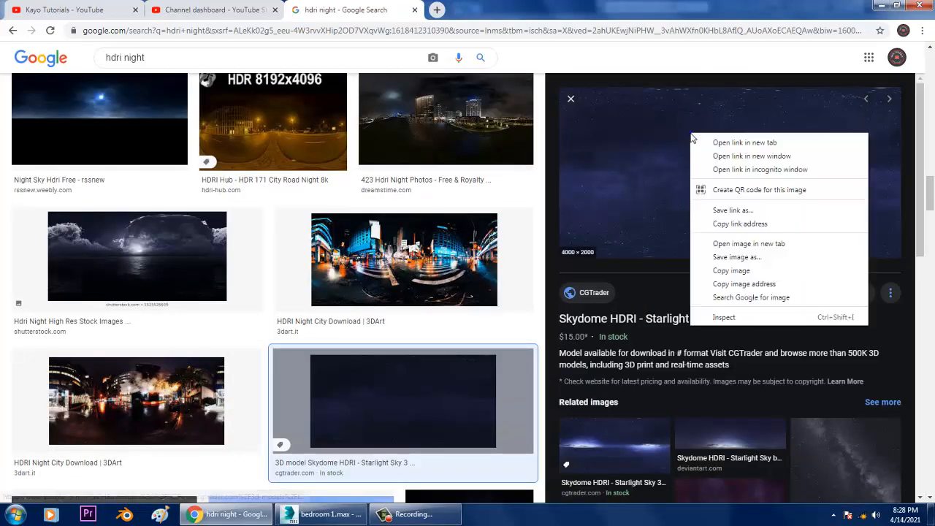
{"action": "left_click", "coordinate": [749, 256]}
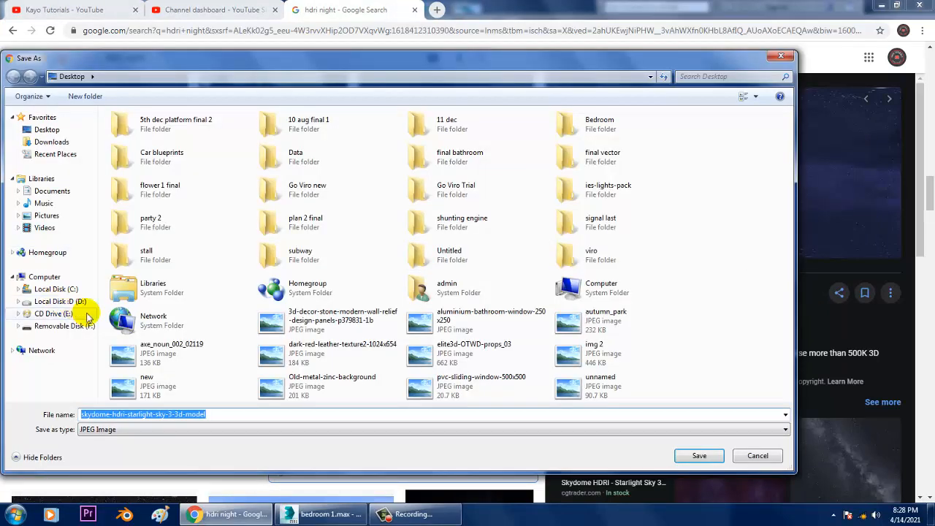
{"action": "left_click", "coordinate": [46, 129]}
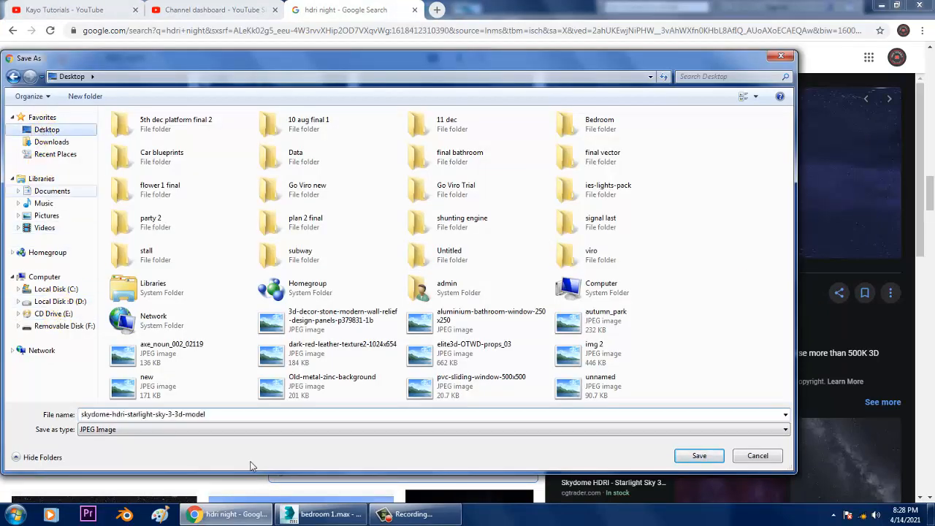
{"action": "left_click", "coordinate": [228, 420]}
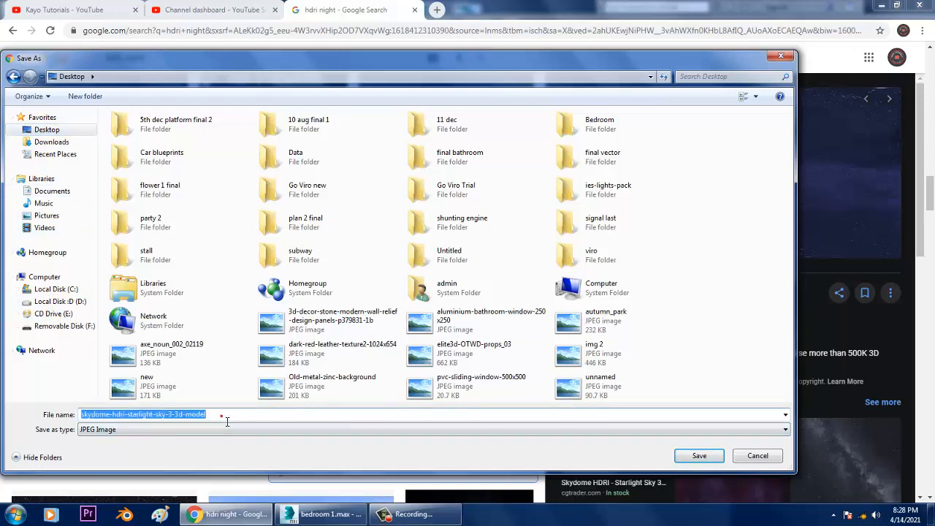
{"action": "type", "text": "hdri night"}
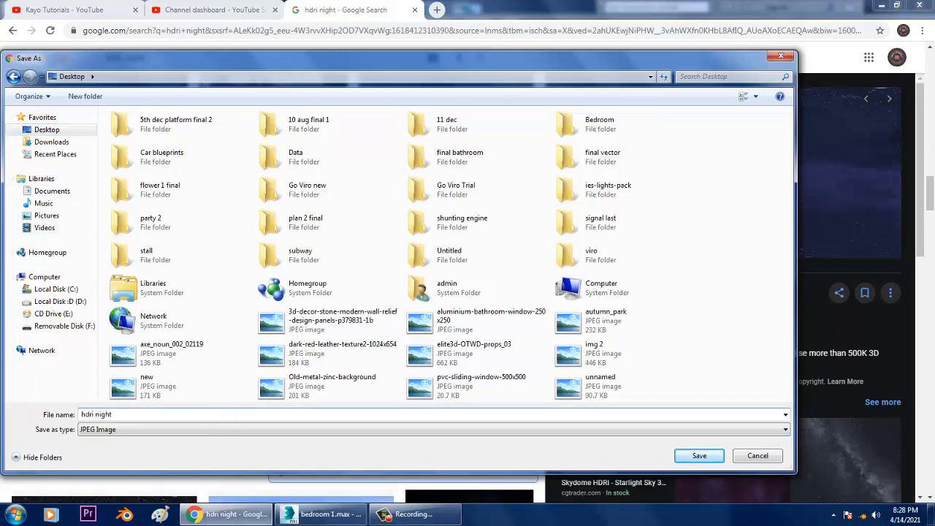
{"action": "key", "text": "Return"}
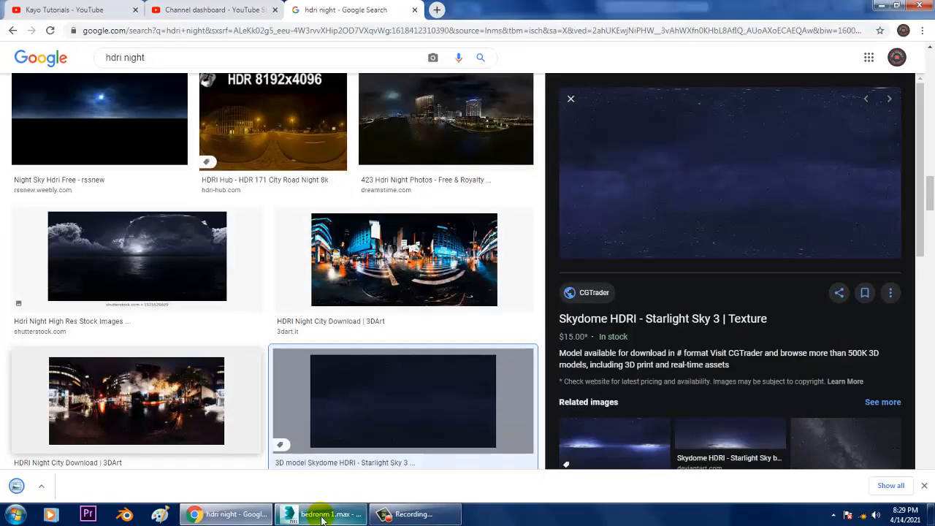
Step: Switch back to 3ds Max, save the bedroom scene and open the Material Editor in Compact mode
{"action": "left_click", "coordinate": [322, 516]}
{"action": "left_click", "coordinate": [580, 241]}
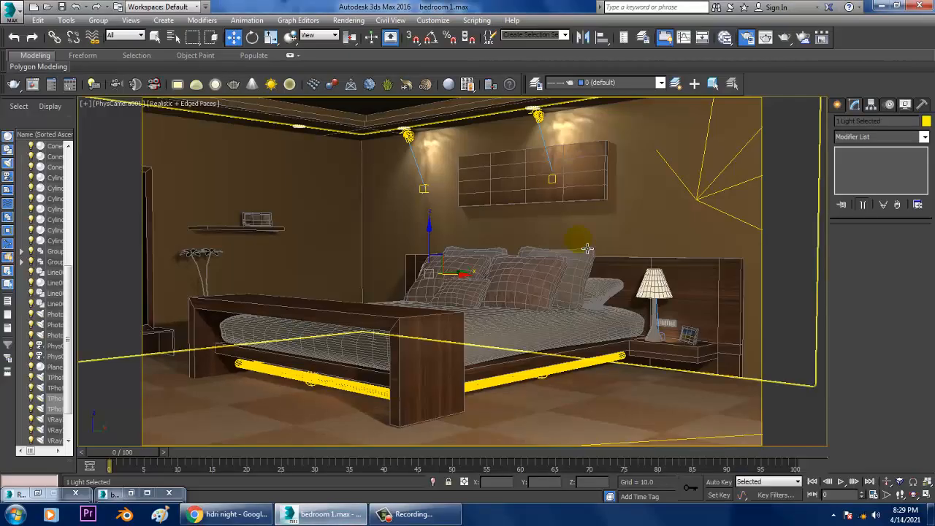
{"action": "key", "text": "F10"}
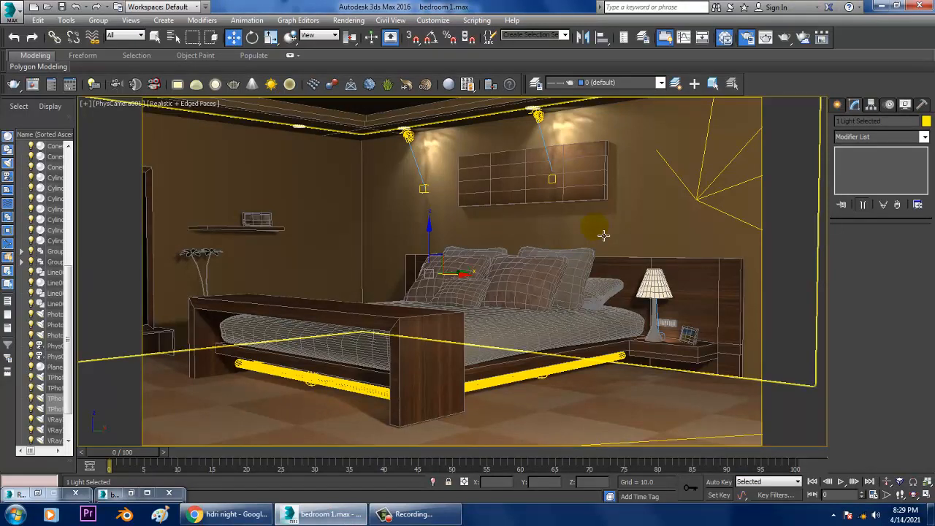
{"action": "key", "text": "m"}
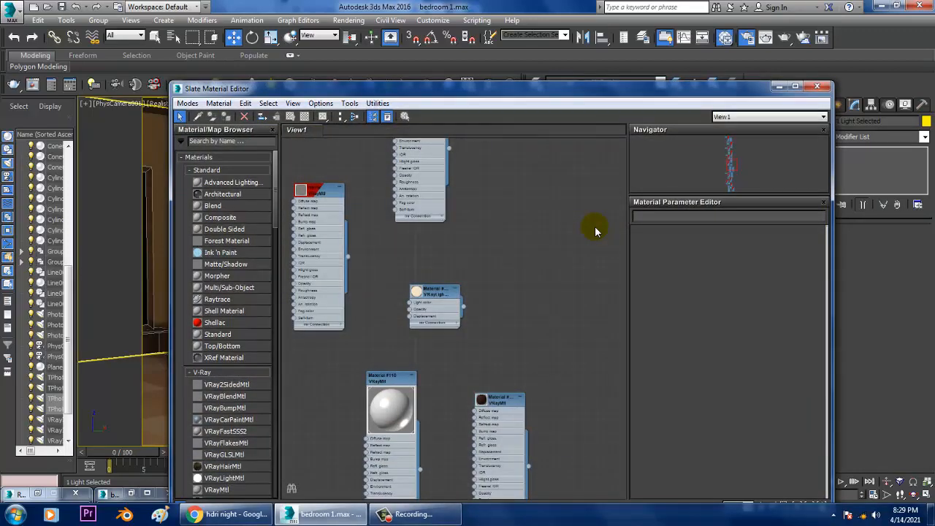
{"action": "left_click", "coordinate": [62, 8]}
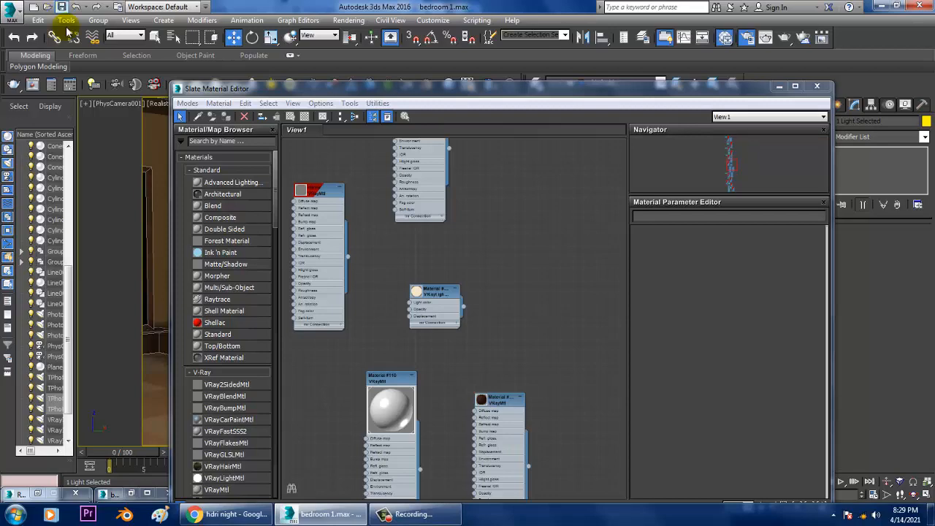
{"action": "left_click", "coordinate": [190, 106]}
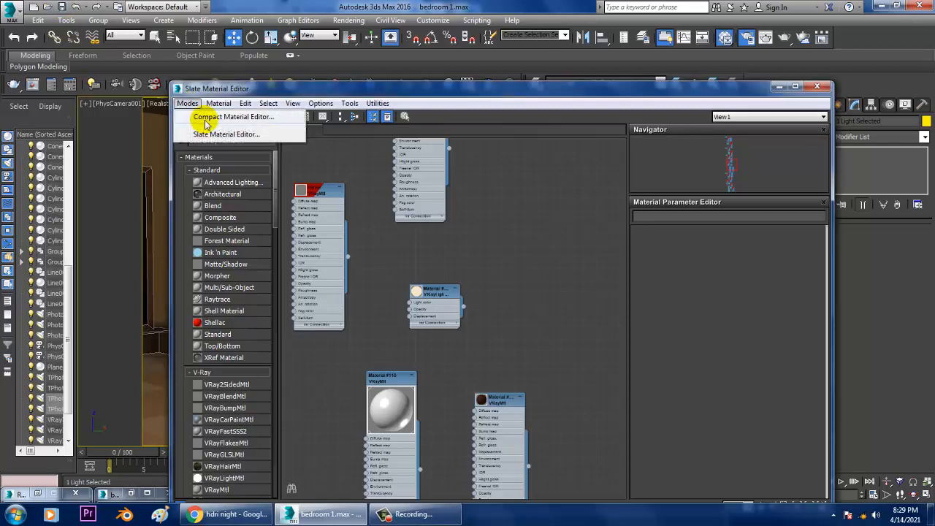
{"action": "left_click", "coordinate": [216, 118]}
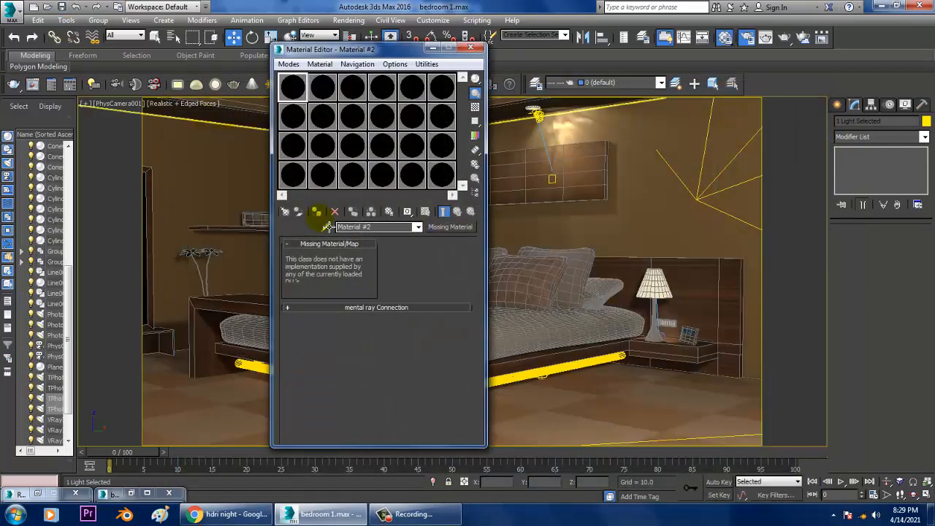
Step: Replace the missing material in the first Material Editor slot with a VRayHDRI map
{"action": "left_click", "coordinate": [285, 212]}
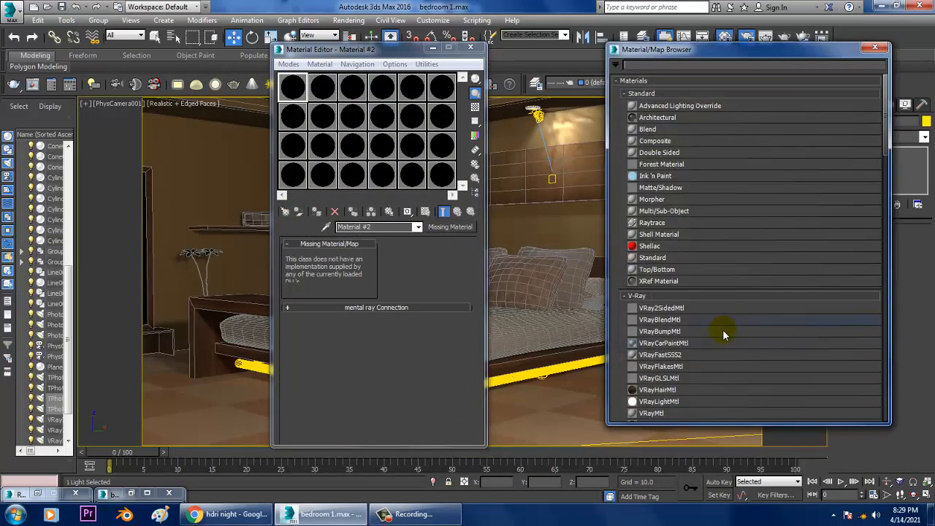
{"action": "scroll", "coordinate": [724, 334], "scroll_direction": "down", "scroll_amount": 1}
{"action": "scroll", "coordinate": [687, 389], "scroll_direction": "down", "scroll_amount": 5}
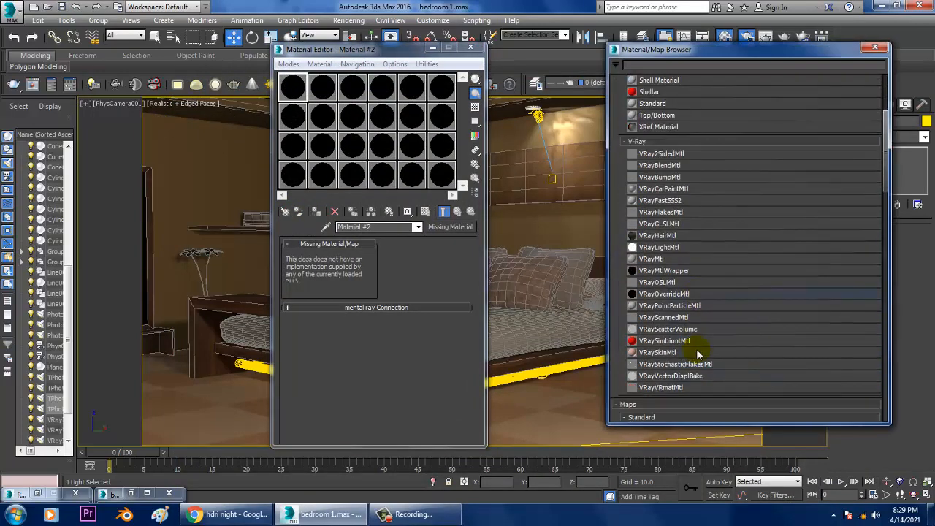
{"action": "scroll", "coordinate": [696, 350], "scroll_direction": "down", "scroll_amount": 6}
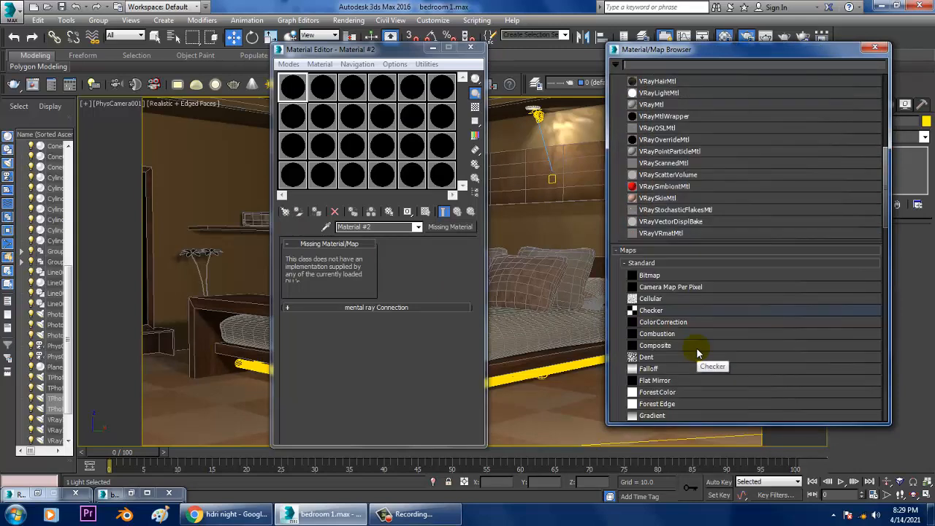
{"action": "scroll", "coordinate": [697, 354], "scroll_direction": "down", "scroll_amount": 7}
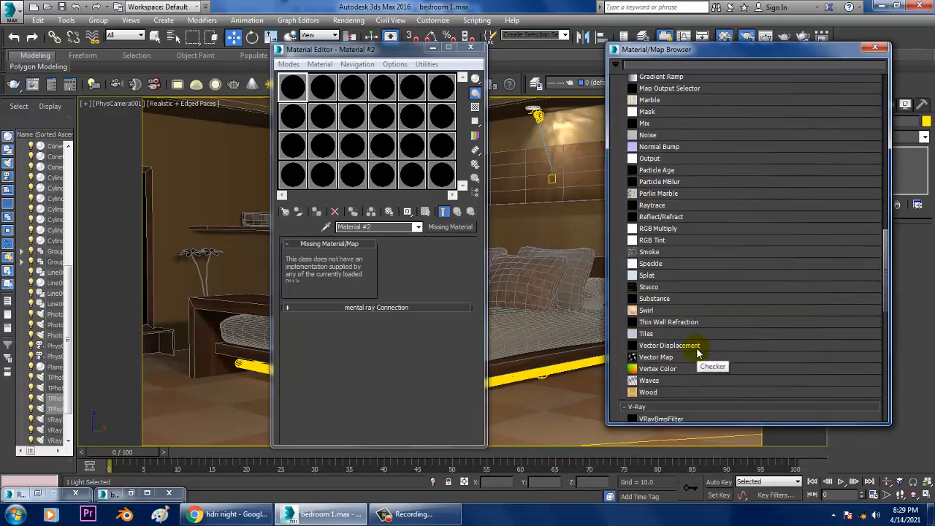
{"action": "scroll", "coordinate": [697, 353], "scroll_direction": "down", "scroll_amount": 1}
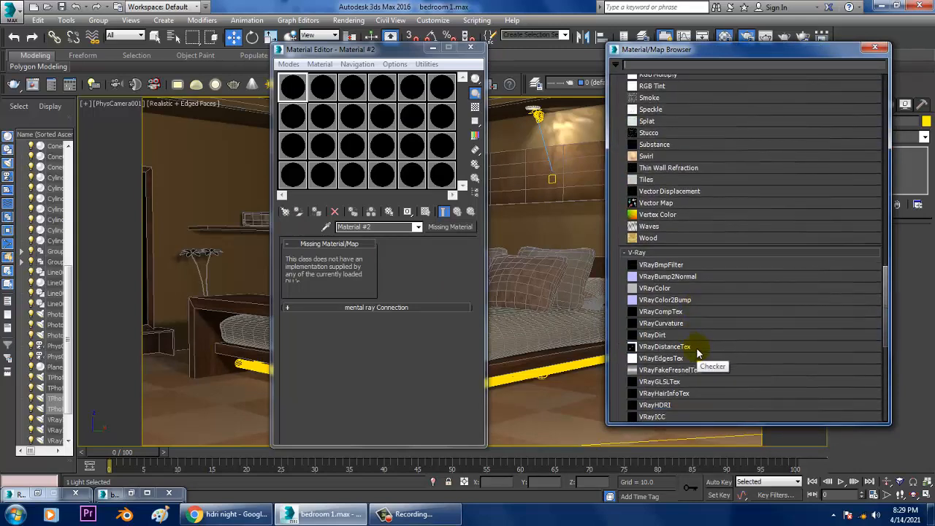
{"action": "double_click", "coordinate": [657, 405]}
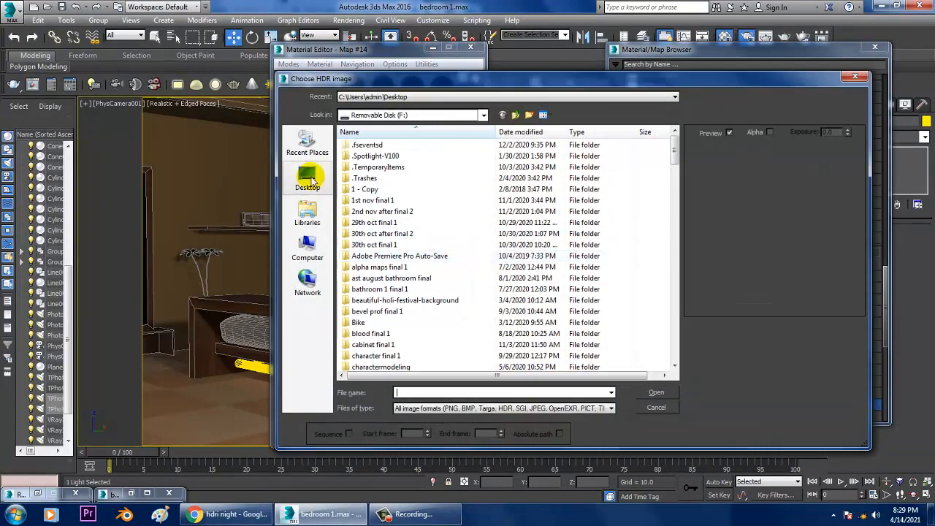
Step: Load the "hdri night" JPEG from the Desktop into the VRayHDRI map and set its mapping type to Spherical
{"action": "left_click", "coordinate": [308, 179]}
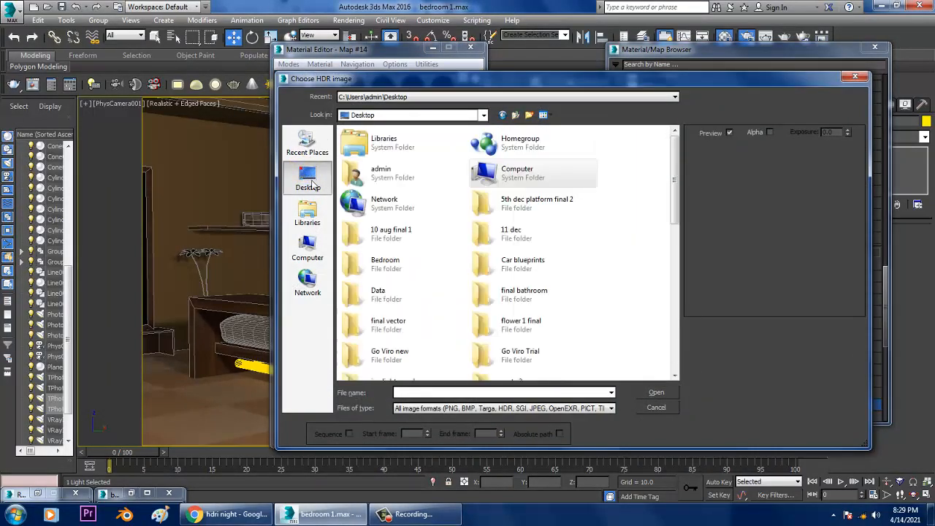
{"action": "scroll", "coordinate": [513, 241], "scroll_direction": "down", "scroll_amount": 5}
{"action": "left_click", "coordinate": [511, 244]}
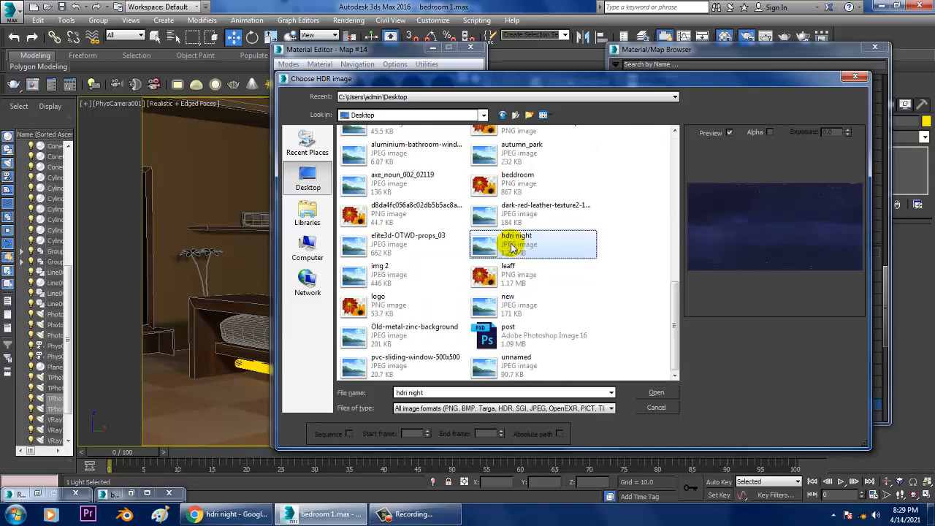
{"action": "double_click", "coordinate": [511, 247]}
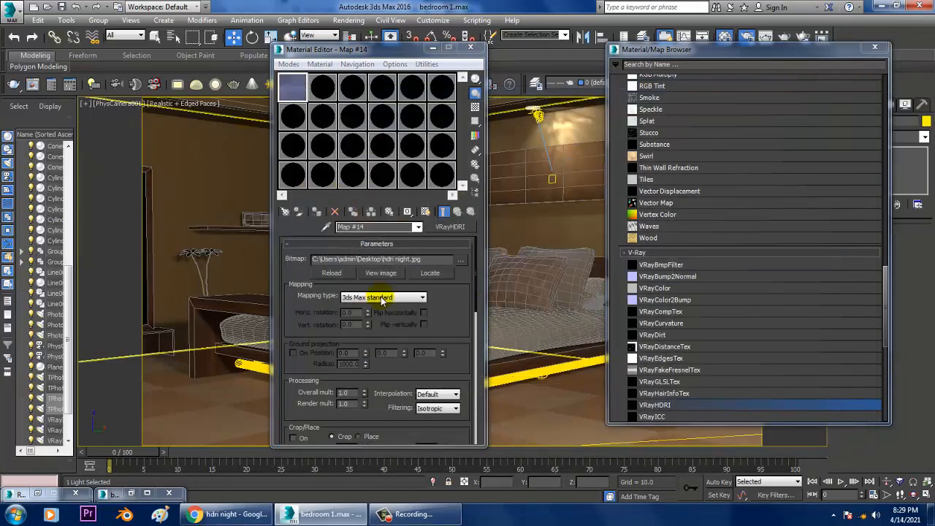
{"action": "left_click", "coordinate": [380, 298]}
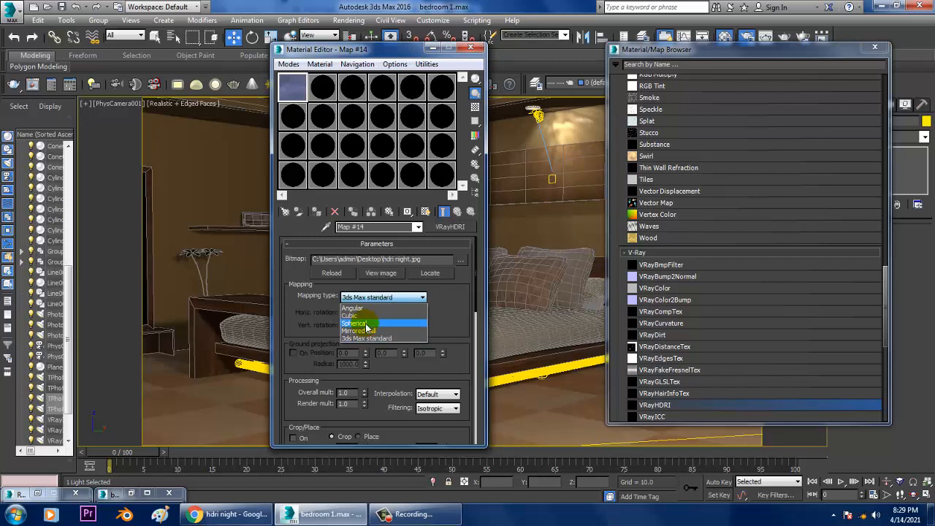
{"action": "left_click", "coordinate": [367, 324]}
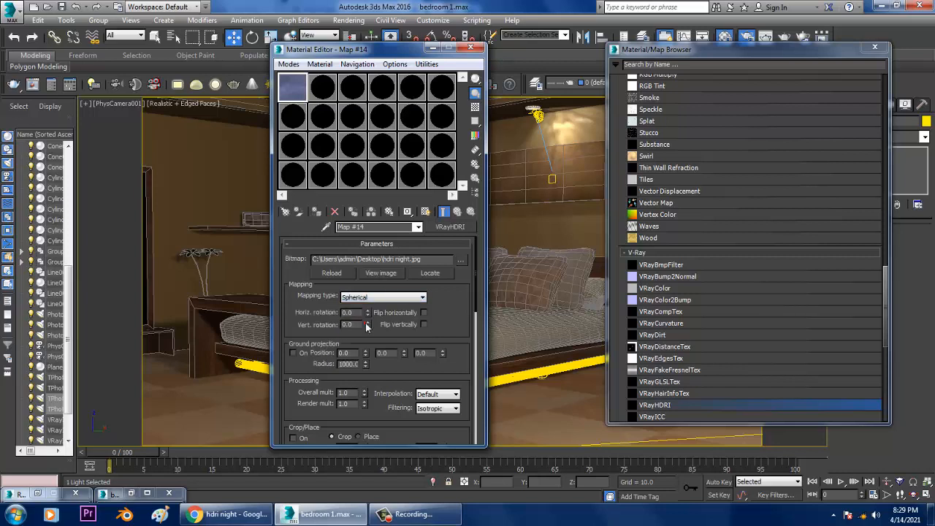
{"action": "left_click", "coordinate": [875, 46]}
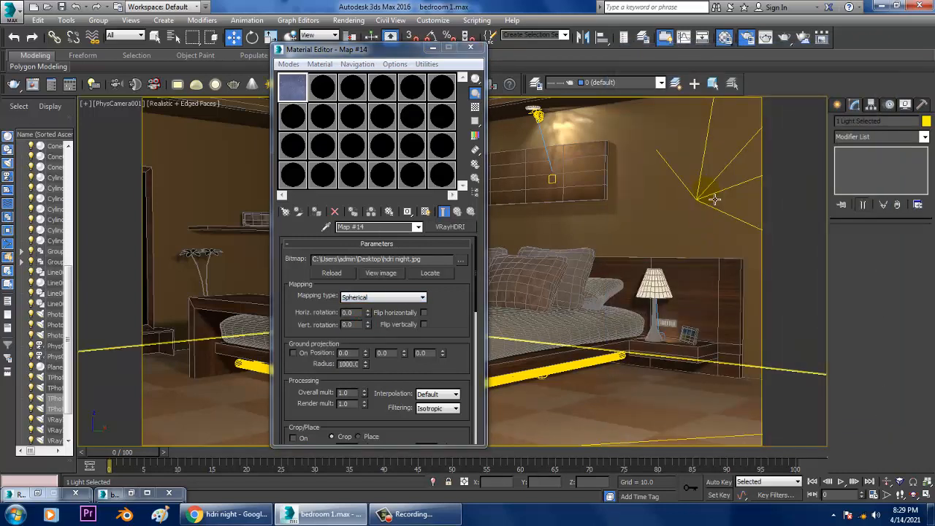
Step: Select the plane light VRayLight001, set its texture resolution to 2048 and assign the VRayHDRI map as its texture
{"action": "left_click_drag", "start_coordinate": [714, 199], "coordinate": [703, 204]}
{"action": "left_click", "coordinate": [703, 205]}
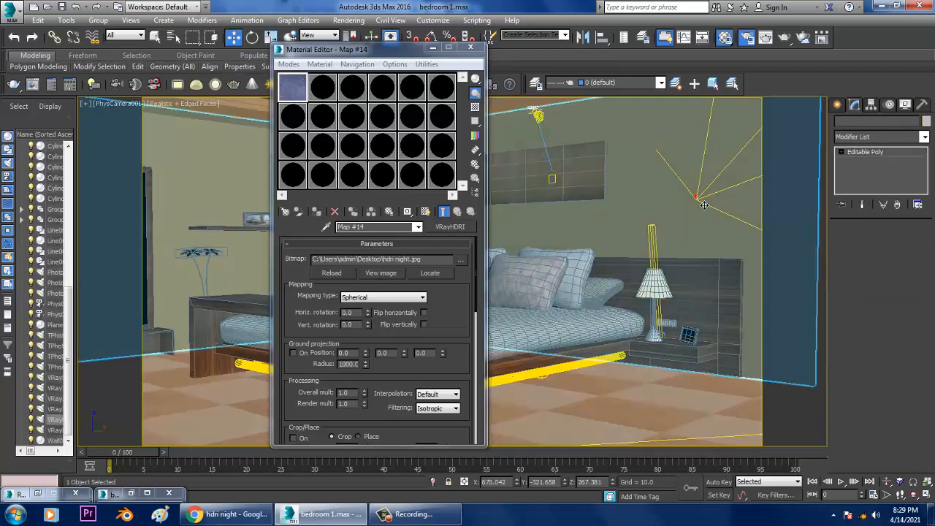
{"action": "left_click", "coordinate": [703, 205]}
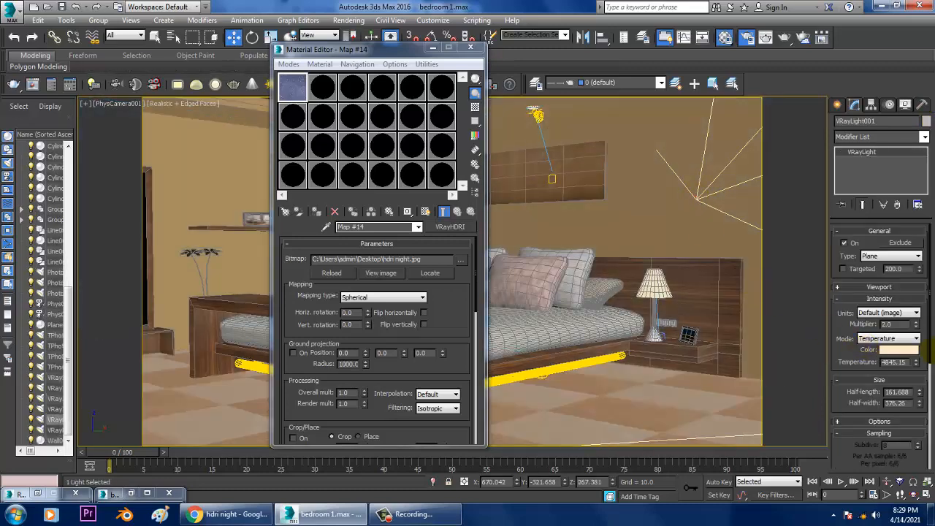
{"action": "scroll", "coordinate": [847, 365], "scroll_direction": "down", "scroll_amount": 3}
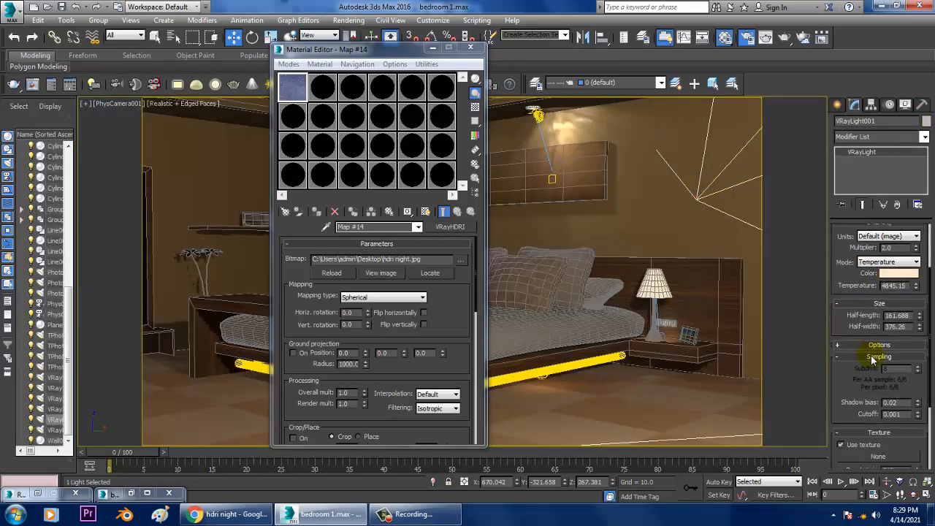
{"action": "scroll", "coordinate": [840, 363], "scroll_direction": "down", "scroll_amount": 3}
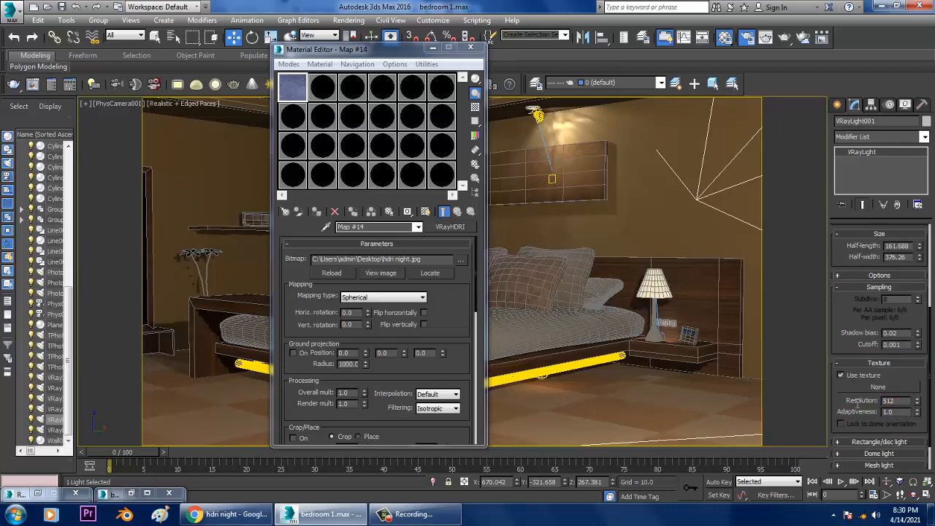
{"action": "type", "text": "2048"}
{"action": "left_click_drag", "start_coordinate": [893, 393], "coordinate": [884, 390]}
{"action": "left_click", "coordinate": [449, 288]}
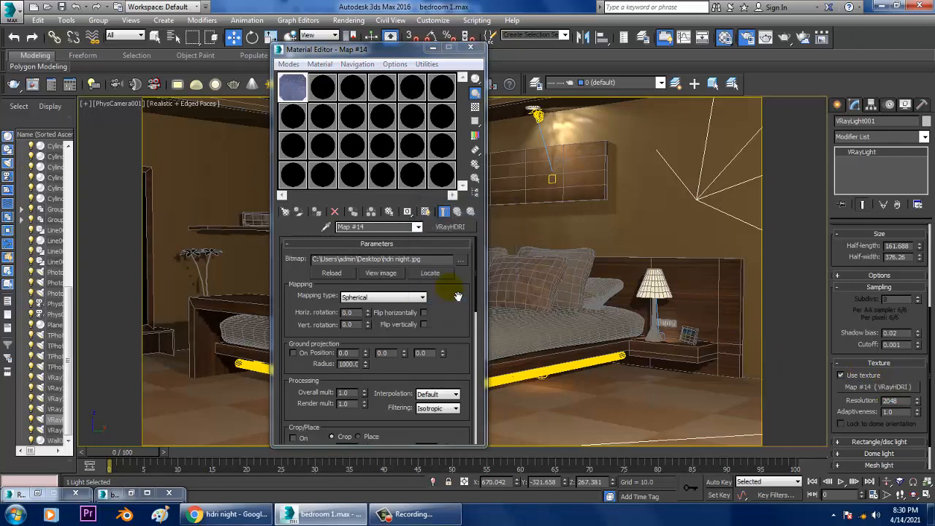
{"action": "left_click", "coordinate": [433, 47]}
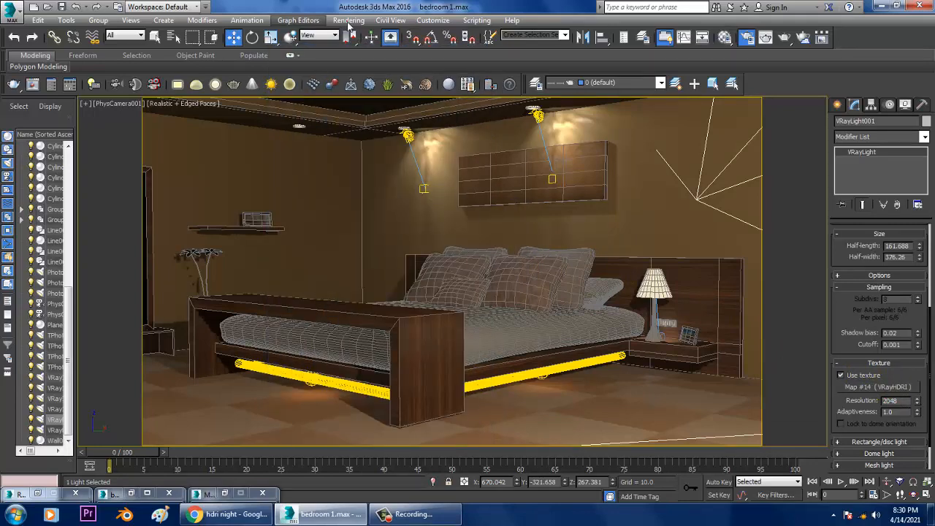
Step: Enable the GI environment in the V-Ray render settings and assign the VRayHDRI map to it as an instance
{"action": "left_click", "coordinate": [349, 21]}
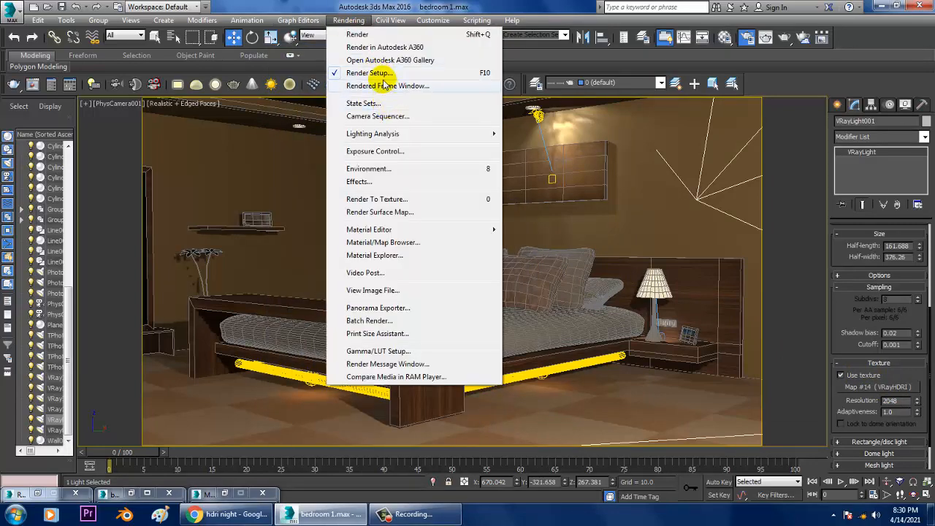
{"action": "left_click", "coordinate": [379, 73]}
{"action": "left_click", "coordinate": [351, 20]}
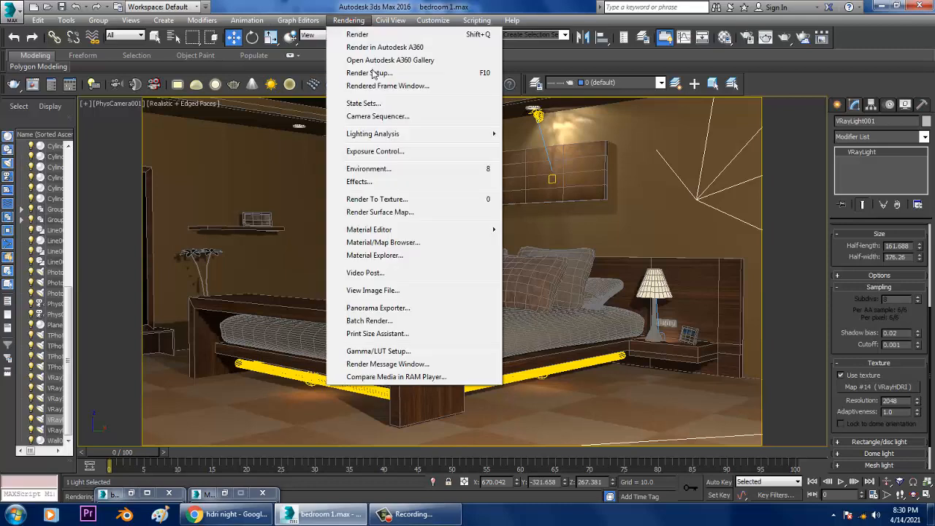
{"action": "left_click", "coordinate": [378, 73]}
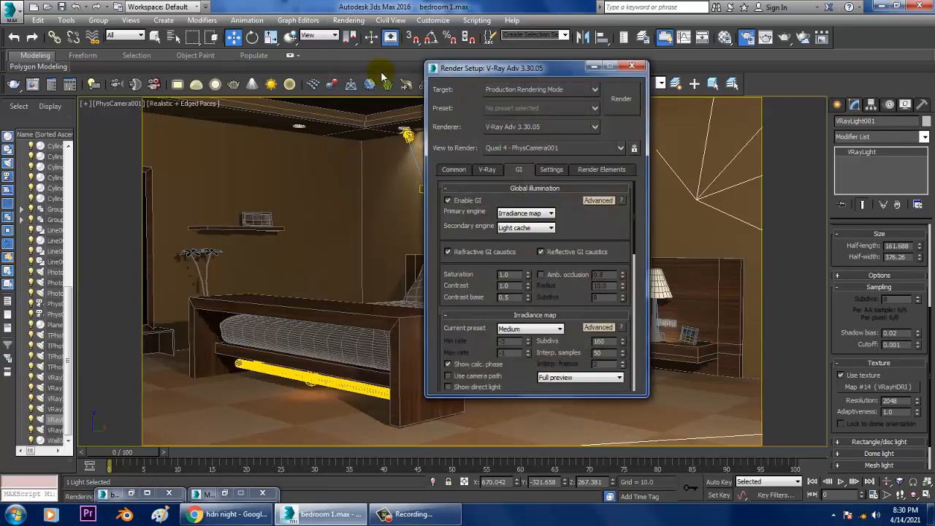
{"action": "left_click_drag", "start_coordinate": [548, 70], "coordinate": [189, 54]}
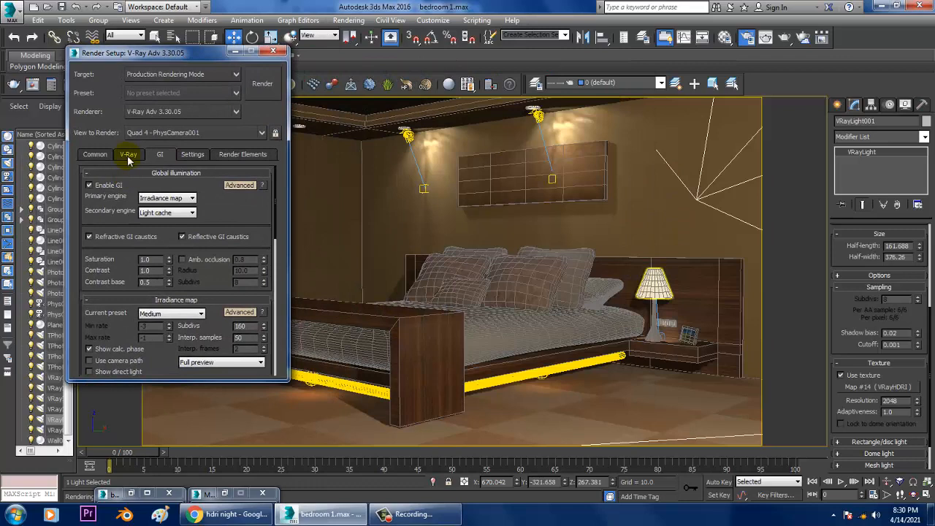
{"action": "left_click", "coordinate": [128, 155]}
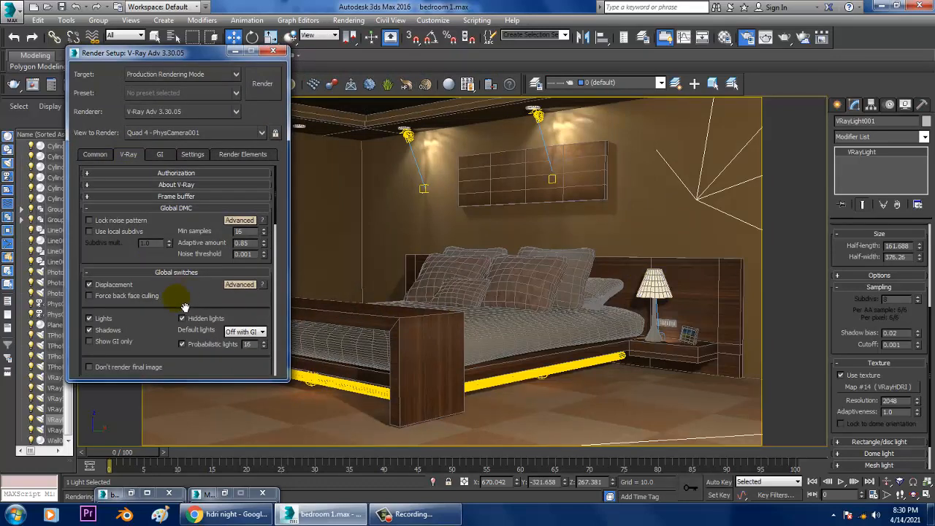
{"action": "scroll", "coordinate": [176, 292], "scroll_direction": "down", "scroll_amount": 6}
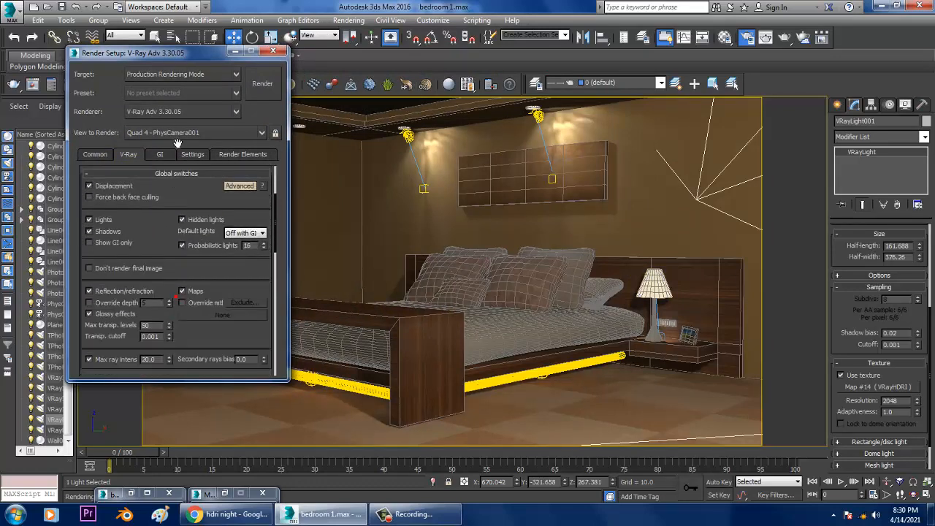
{"action": "left_click", "coordinate": [113, 323]}
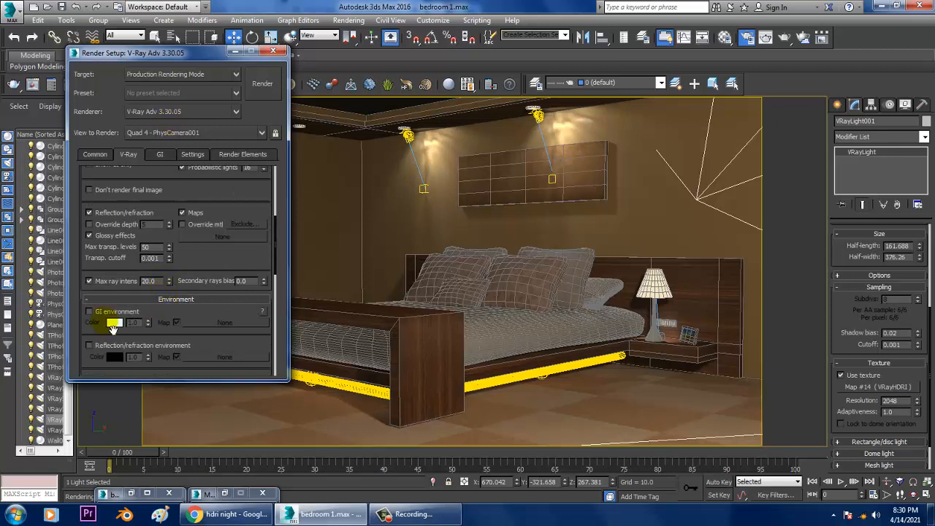
{"action": "left_click", "coordinate": [89, 312]}
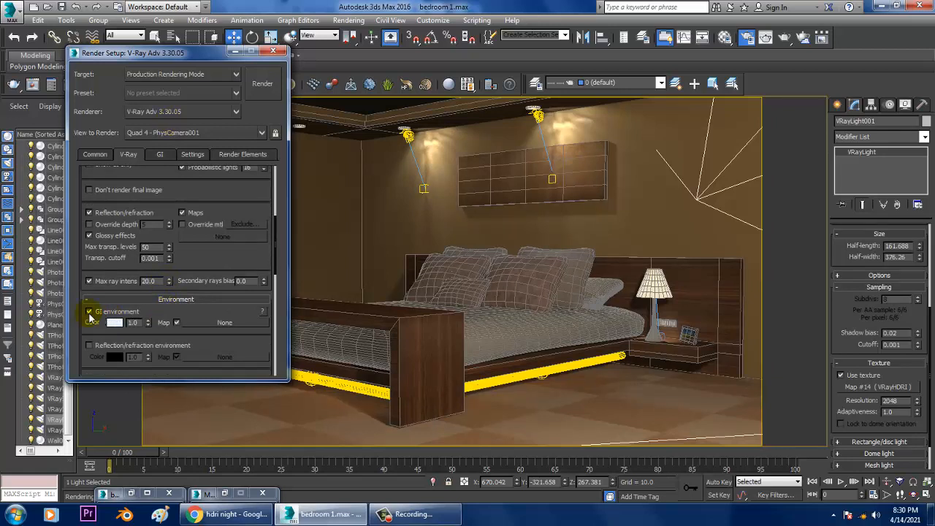
{"action": "key", "text": "m"}
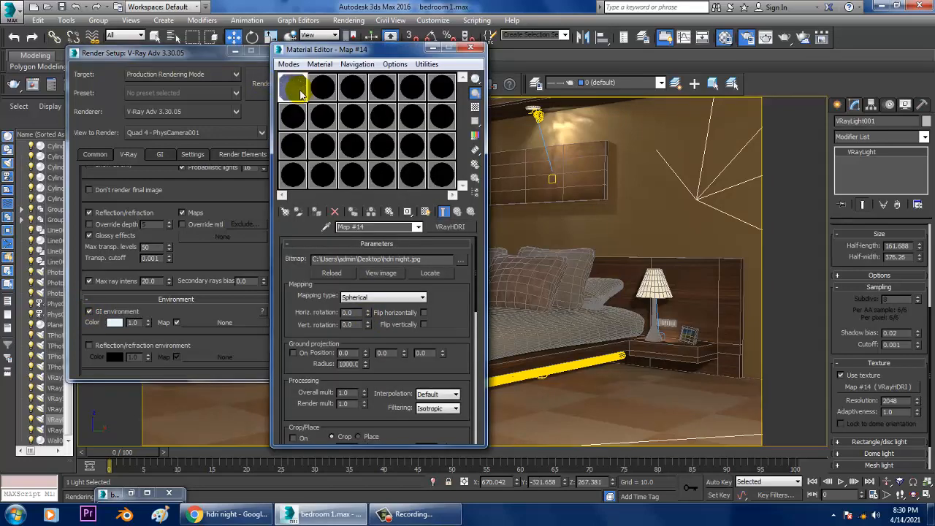
{"action": "left_click_drag", "start_coordinate": [234, 330], "coordinate": [233, 330]}
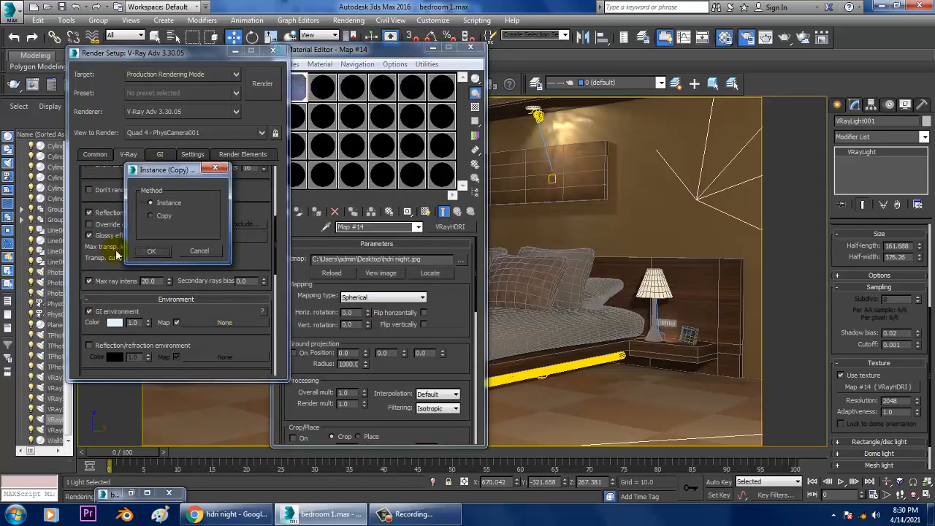
{"action": "left_click", "coordinate": [153, 251]}
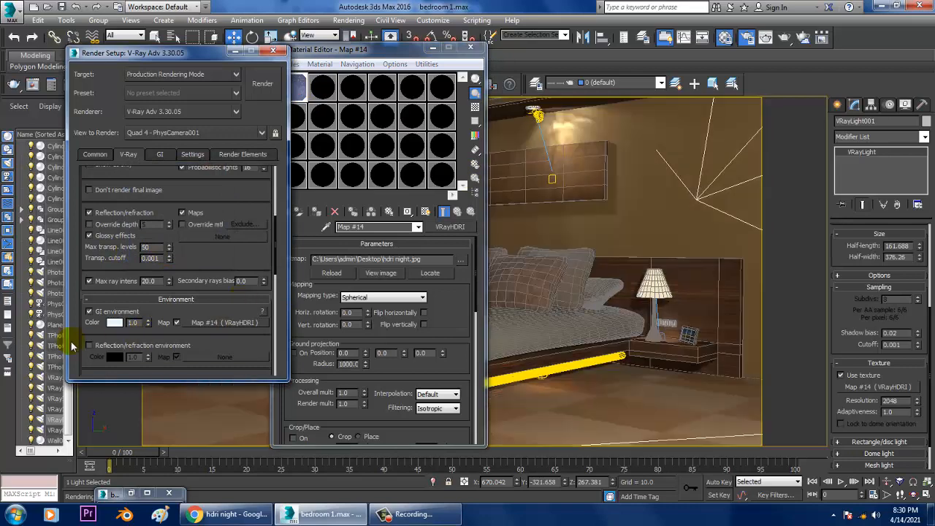
Step: Turn on the reflection/refraction environment override and render the bedroom camera view
{"action": "left_click", "coordinate": [348, 19]}
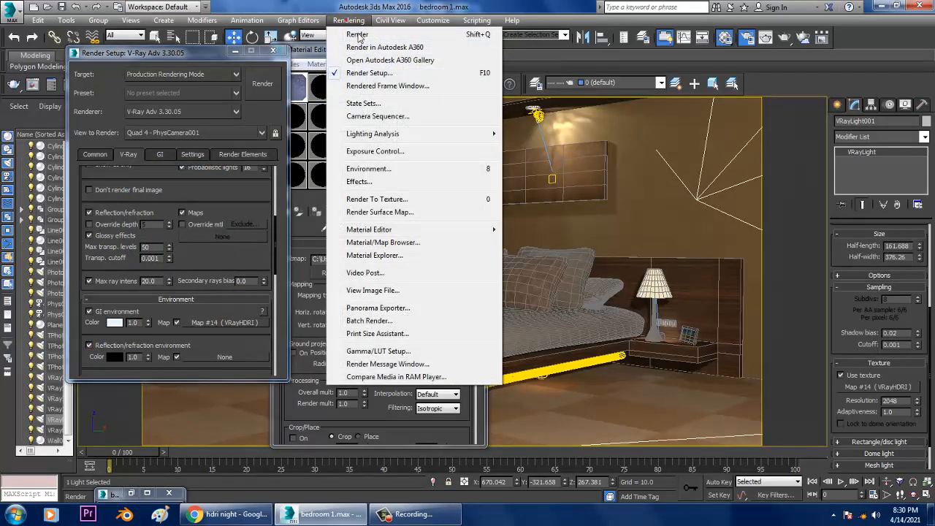
{"action": "left_click", "coordinate": [347, 32]}
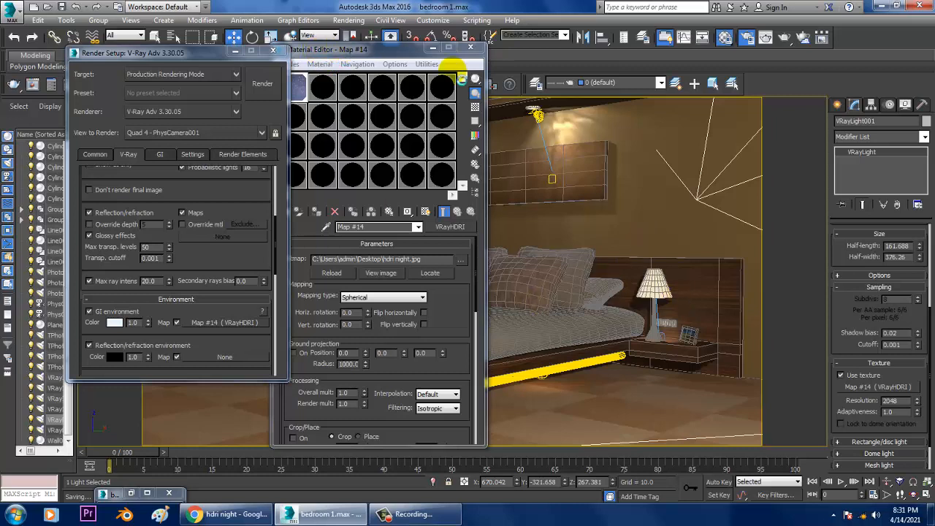
Step: Switch the Material Editor to Slate mode and open the parameters of the wood VRayMtl in the node view
{"action": "left_click", "coordinate": [374, 51]}
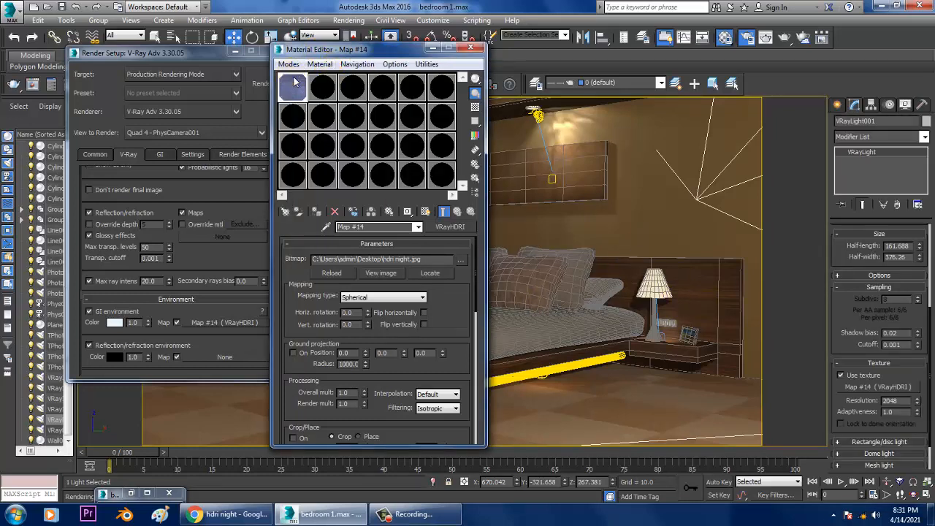
{"action": "left_click", "coordinate": [288, 63]}
{"action": "left_click", "coordinate": [311, 97]}
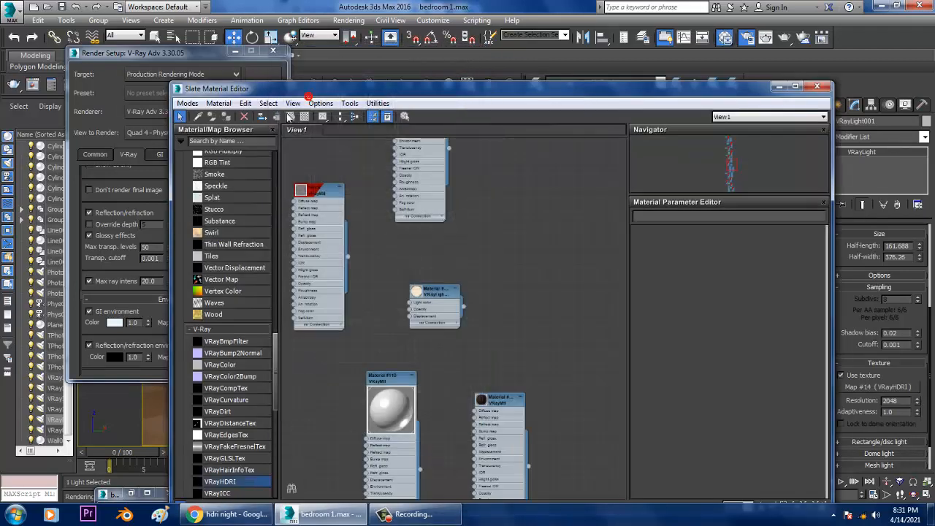
{"action": "middle_click_drag", "start_coordinate": [547, 440], "coordinate": [514, 224]}
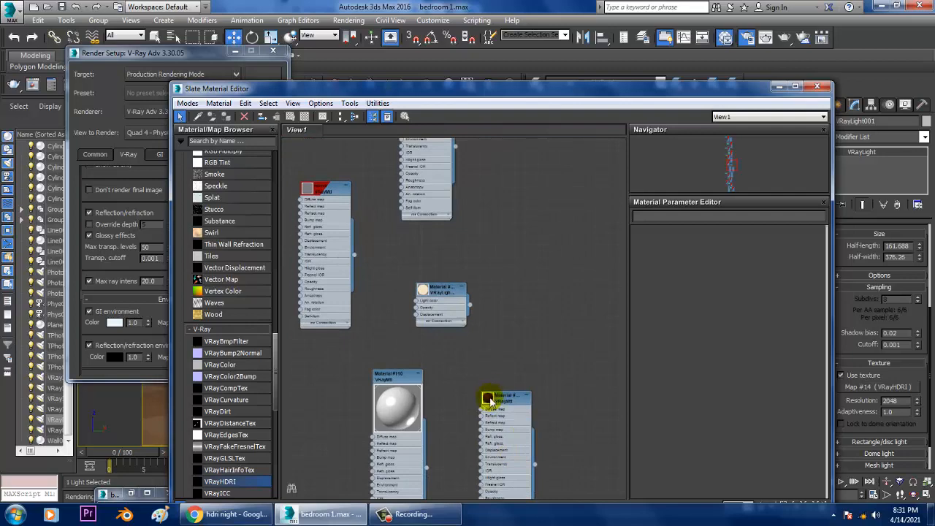
{"action": "double_click", "coordinate": [489, 398]}
{"action": "middle_click_drag", "start_coordinate": [517, 201], "coordinate": [555, 409]}
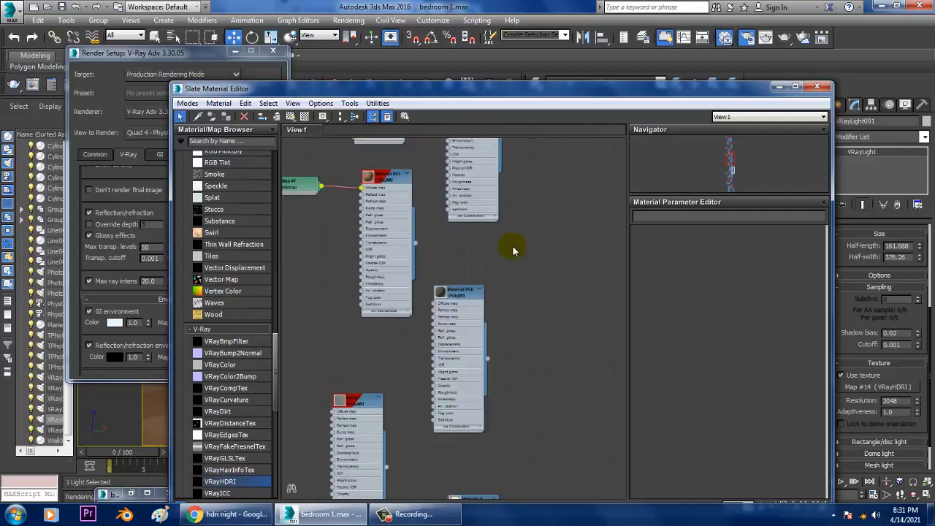
{"action": "mouse_move", "coordinate": [528, 244]}
{"action": "middle_mouse_down"}
{"action": "mouse_move", "coordinate": [538, 392]}
{"action": "mouse_move", "coordinate": [559, 441]}
{"action": "middle_mouse_up"}
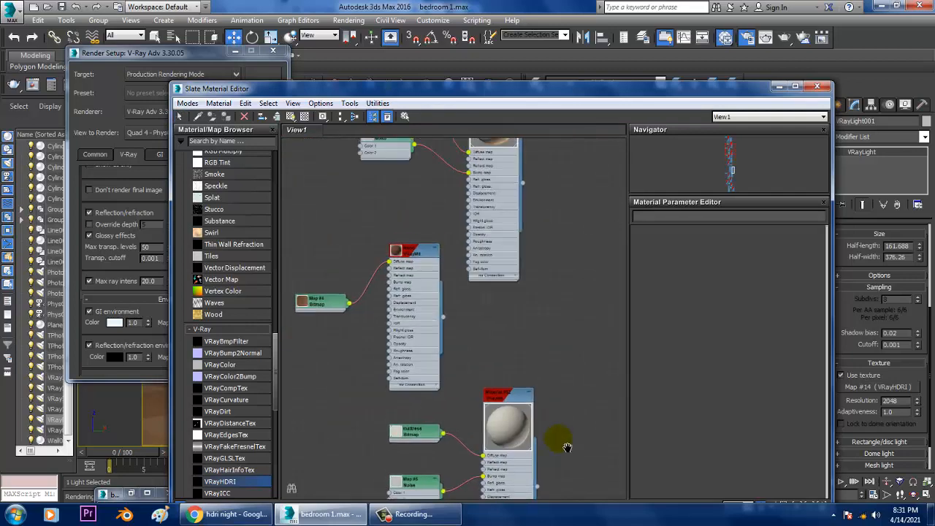
{"action": "left_click", "coordinate": [427, 265]}
{"action": "double_click", "coordinate": [407, 252]}
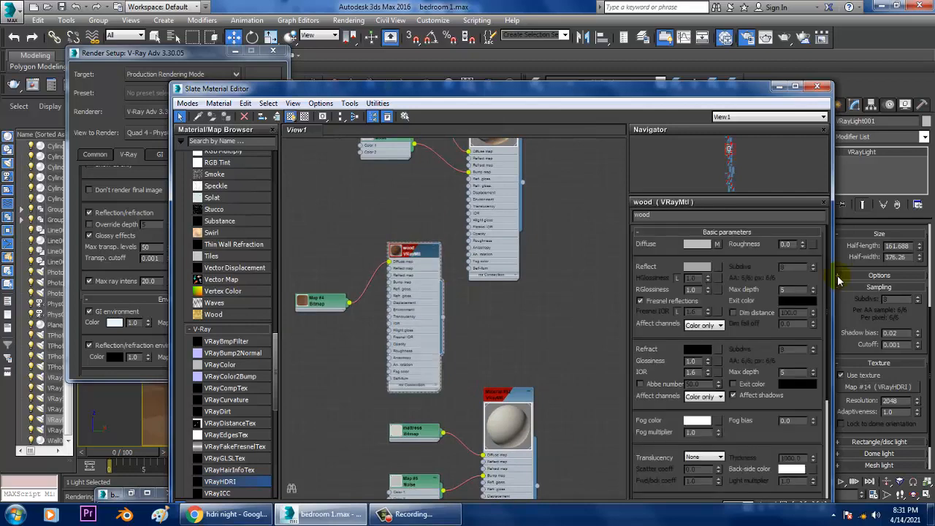
Step: Darken the wood material's reflection colour to a neutral grey with value 42, and enlarge the preview on its node
{"action": "left_click", "coordinate": [698, 267]}
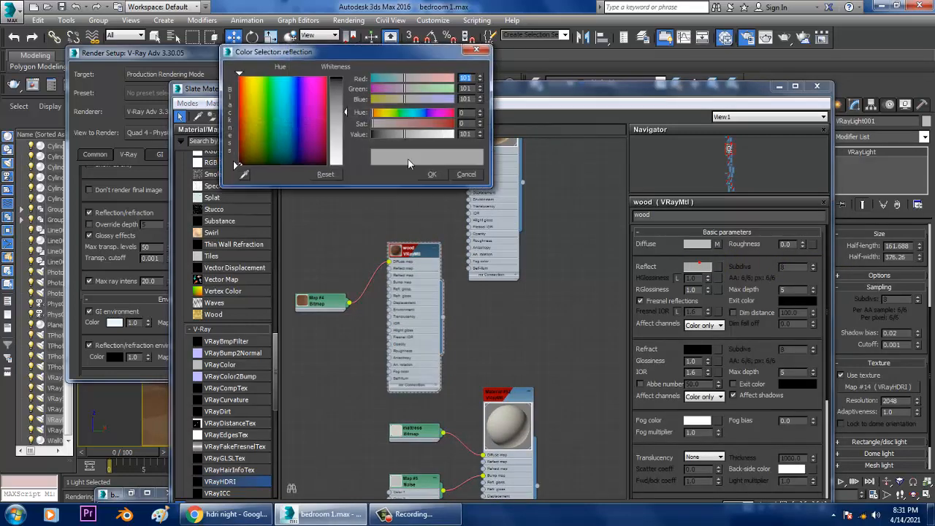
{"action": "left_click_drag", "start_coordinate": [346, 114], "coordinate": [345, 109]}
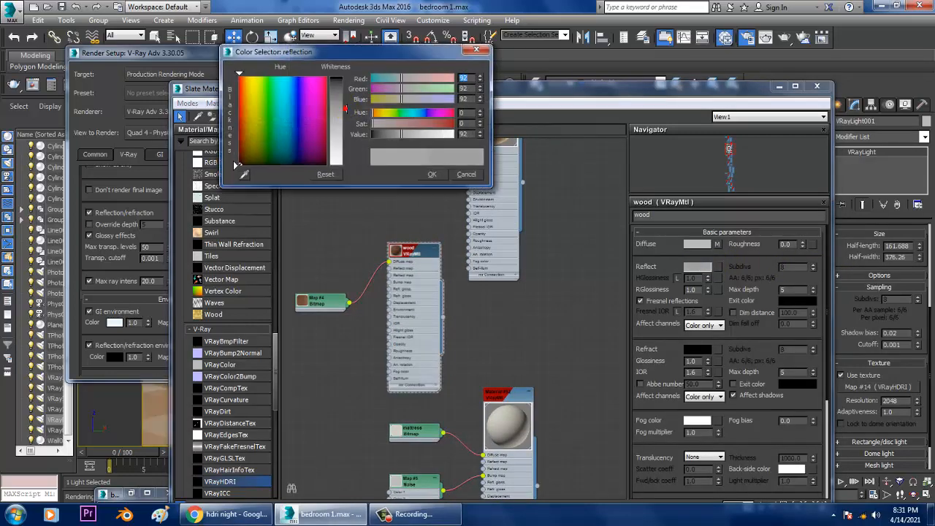
{"action": "double_click", "coordinate": [396, 252]}
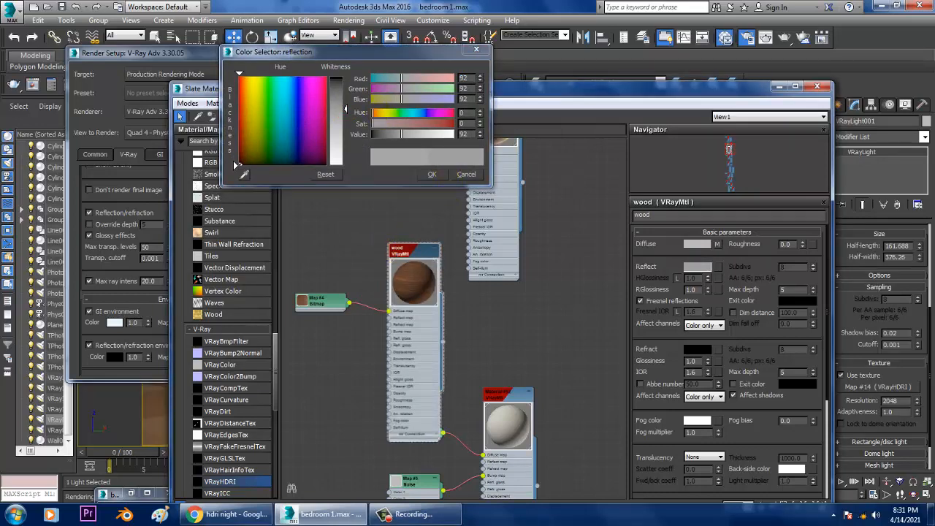
{"action": "left_click_drag", "start_coordinate": [346, 109], "coordinate": [345, 91]}
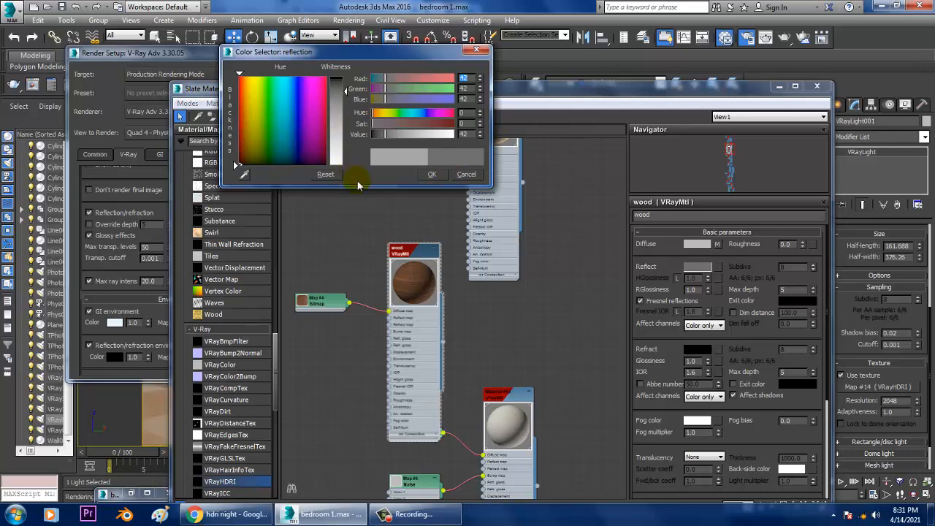
{"action": "left_click", "coordinate": [431, 175]}
Step: Close the Slate Material Editor and render the bedroom through PhysCamera001 with the changed wood reflection
{"action": "middle_click_drag", "start_coordinate": [539, 194], "coordinate": [542, 338]}
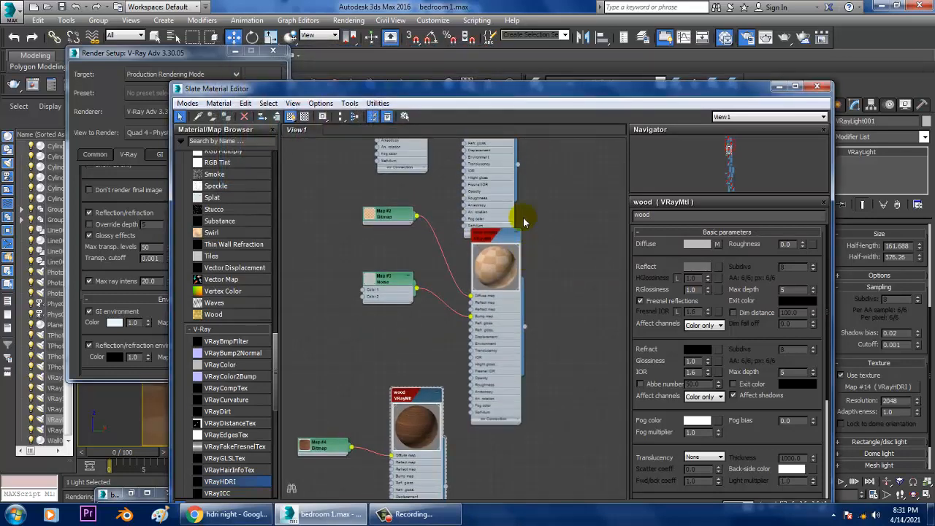
{"action": "middle_click_drag", "start_coordinate": [523, 217], "coordinate": [528, 380]}
{"action": "middle_click_drag", "start_coordinate": [541, 265], "coordinate": [544, 285]}
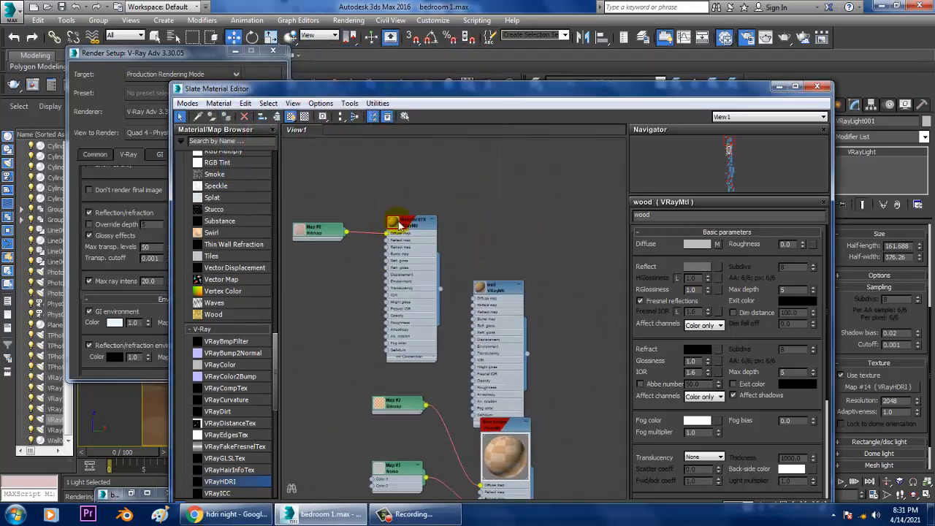
{"action": "left_click", "coordinate": [816, 87]}
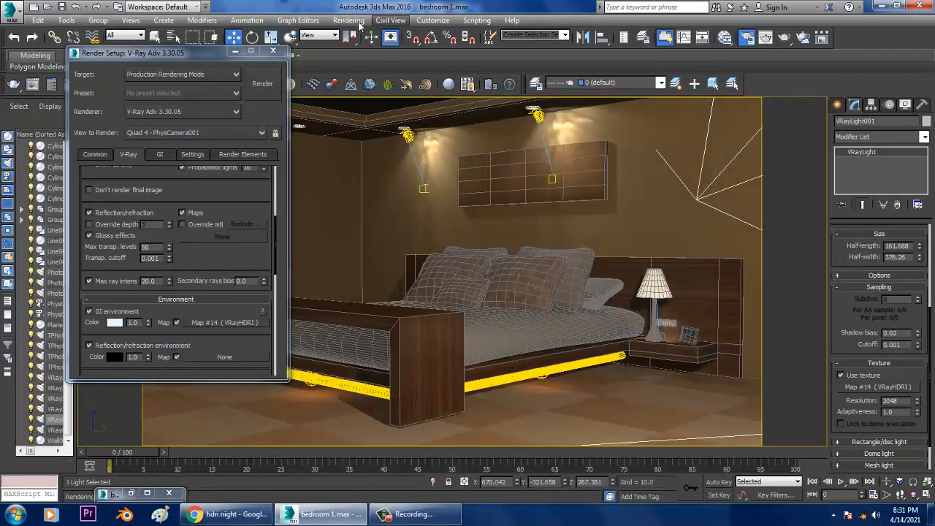
{"action": "left_click", "coordinate": [355, 22]}
{"action": "left_click", "coordinate": [363, 37]}
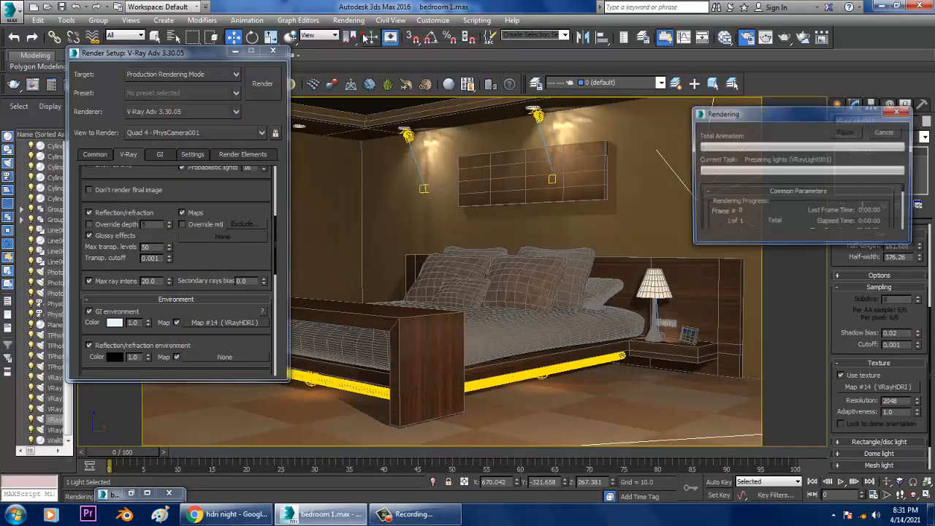